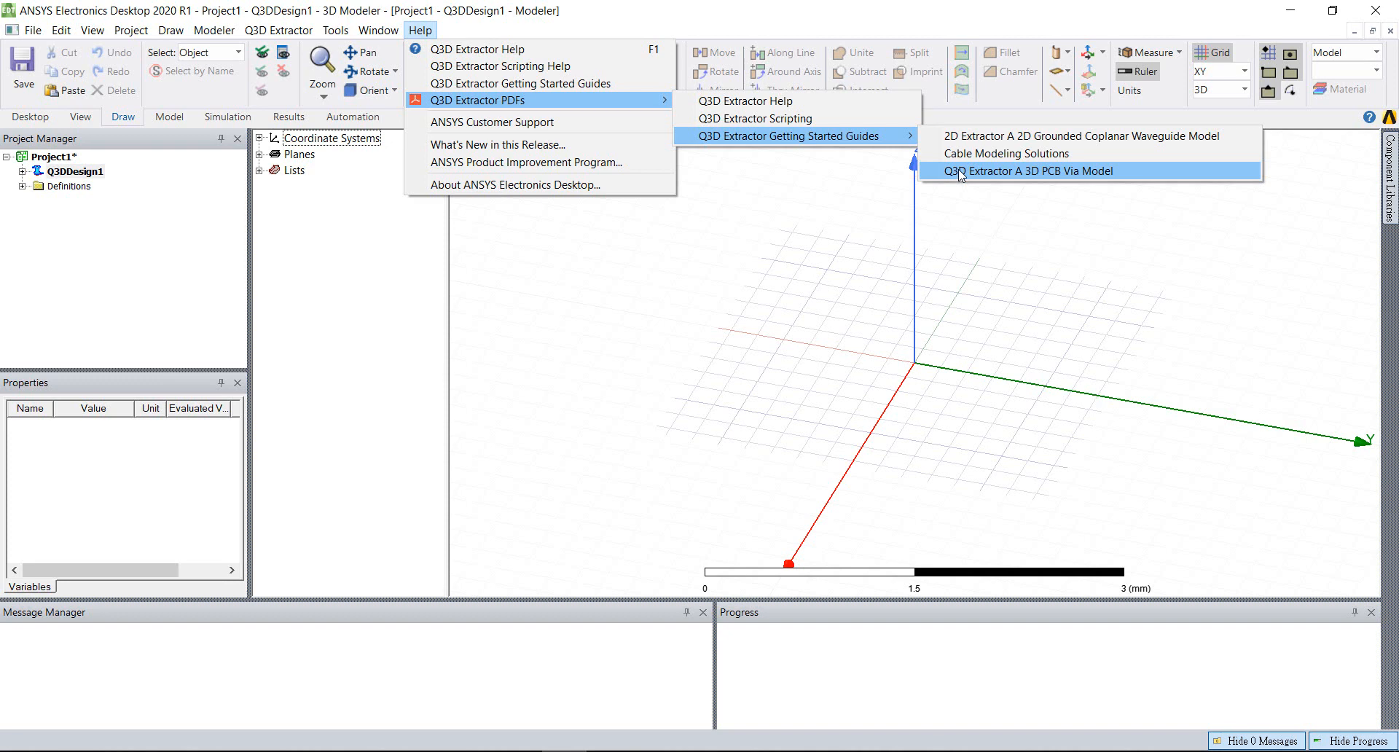
# Open the getting started PDF for the 3D PCB Via Model, look through its pages, and close it
pyautogui.click(961, 173)
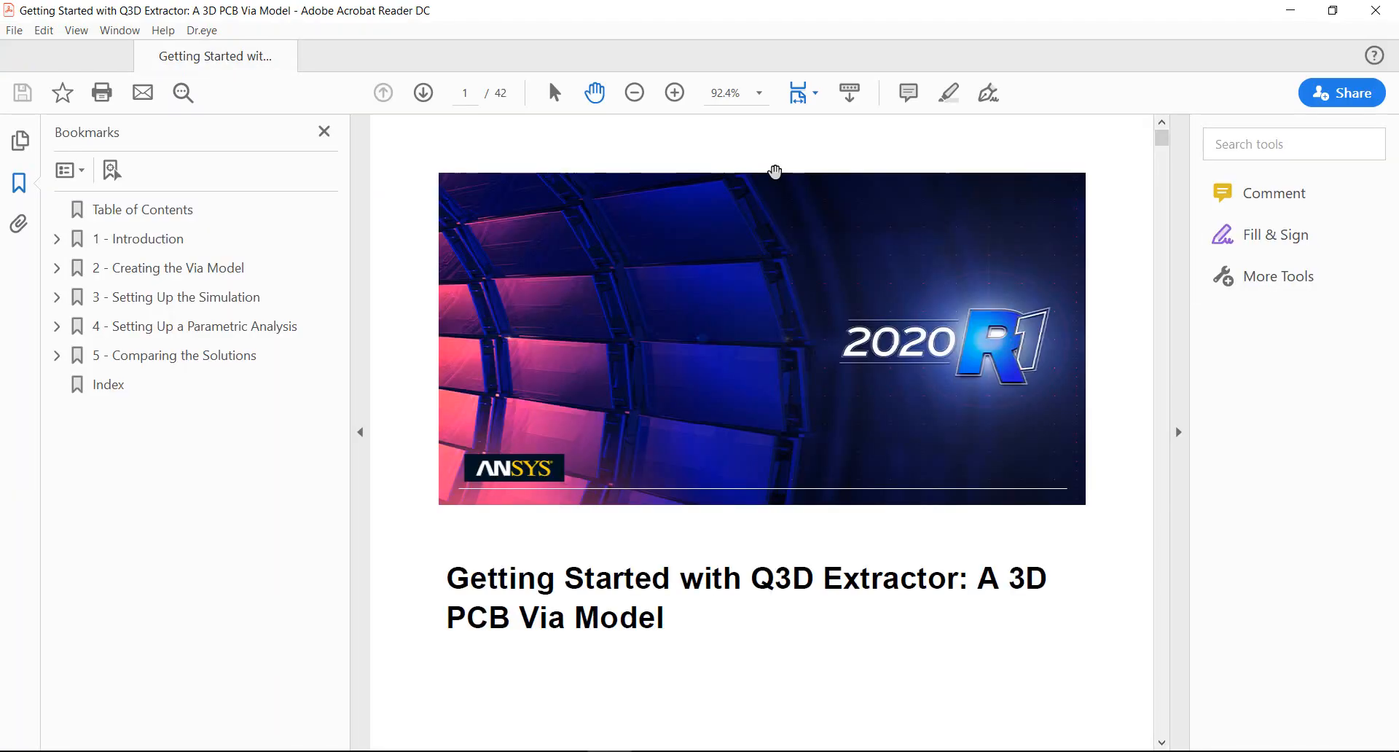
pyautogui.scroll(-5, 749, 428)
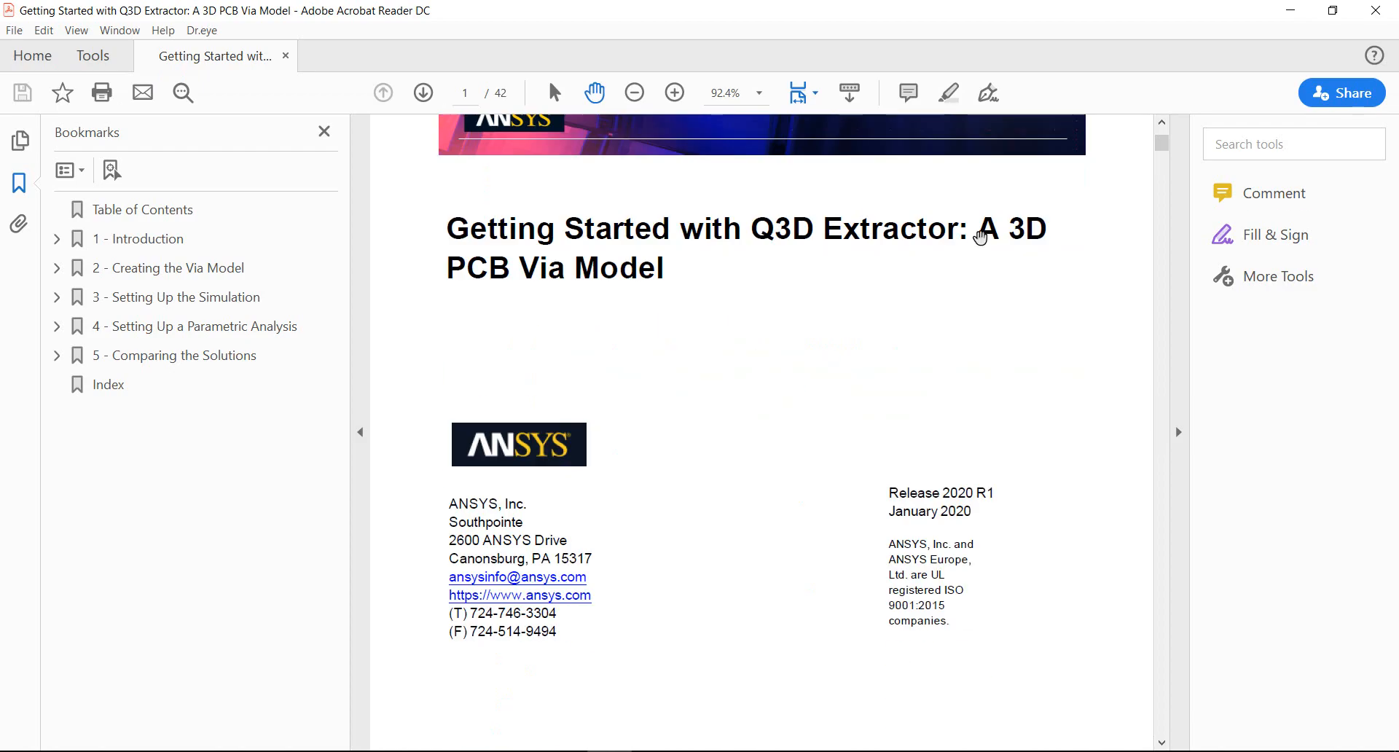
pyautogui.moveTo(1161, 150); pyautogui.dragTo(1157, 241)
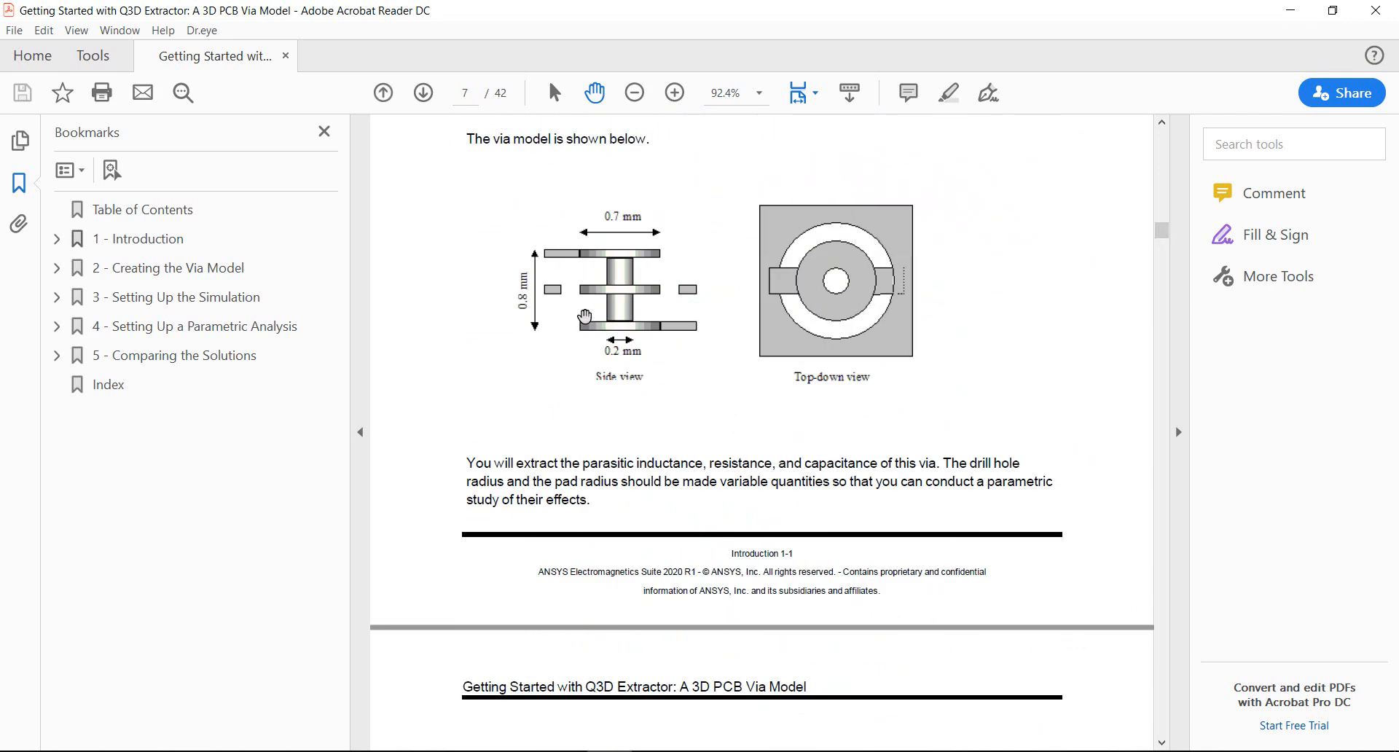
pyautogui.moveTo(1162, 230); pyautogui.dragTo(1156, 537)
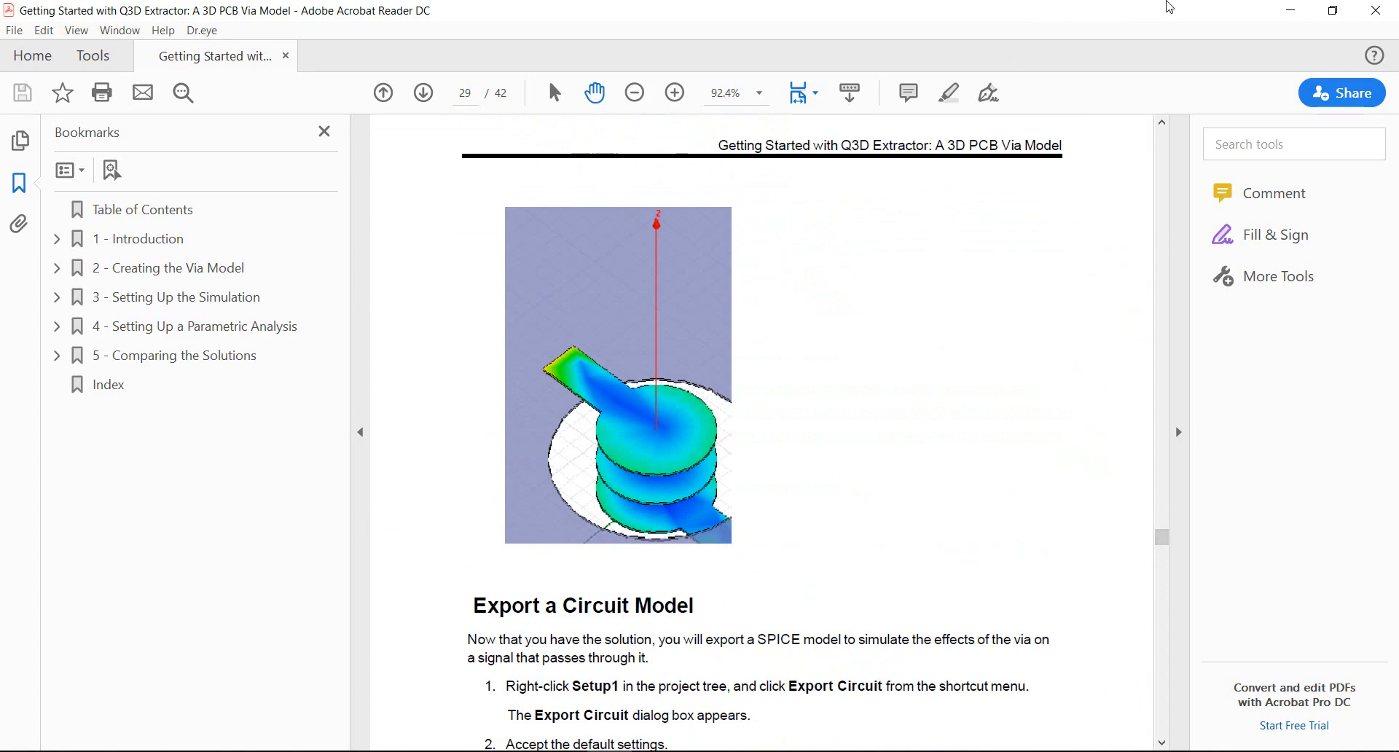
pyautogui.click(1375, 10)
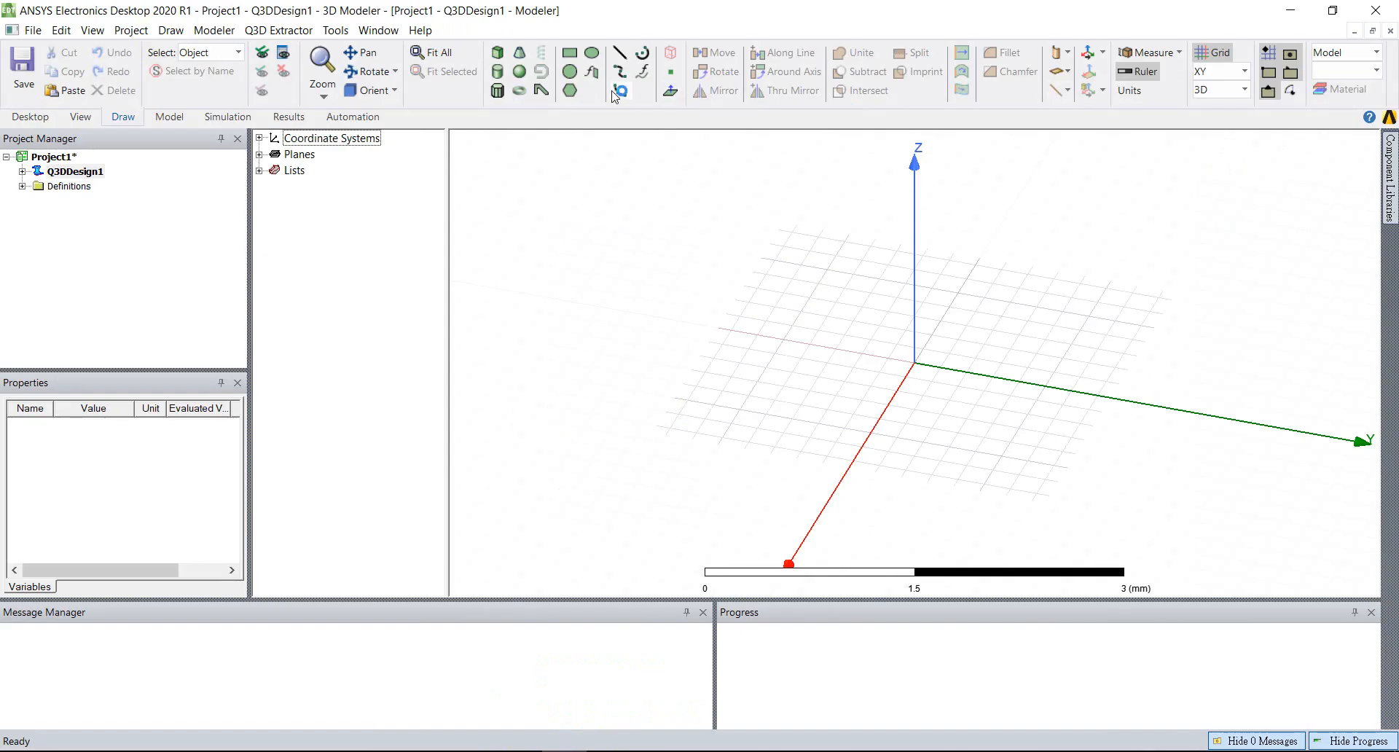
# Open the getting started PDF for the 2D Grounded Coplanar Waveguide Model, look through its pages, and close it
pyautogui.click(421, 30)
pyautogui.moveTo(658, 104)
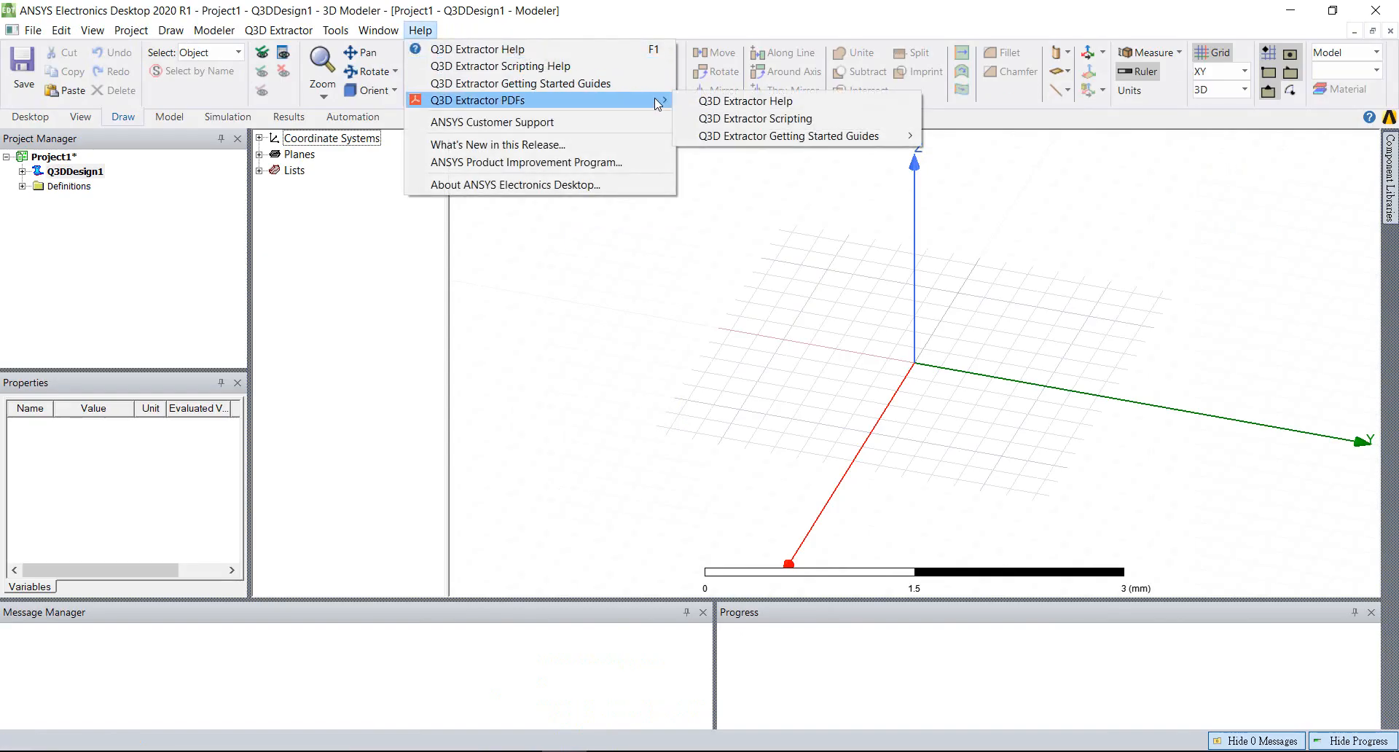
pyautogui.moveTo(828, 136)
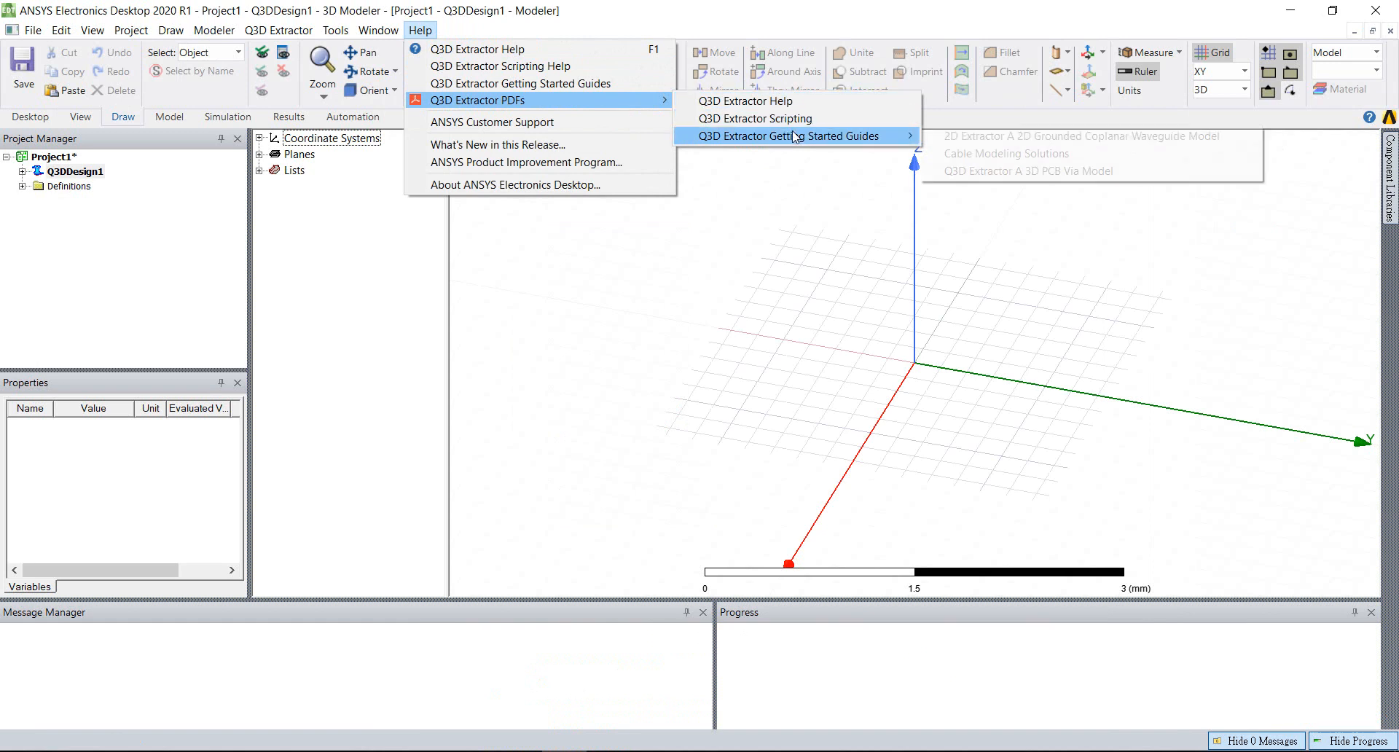
pyautogui.click(999, 137)
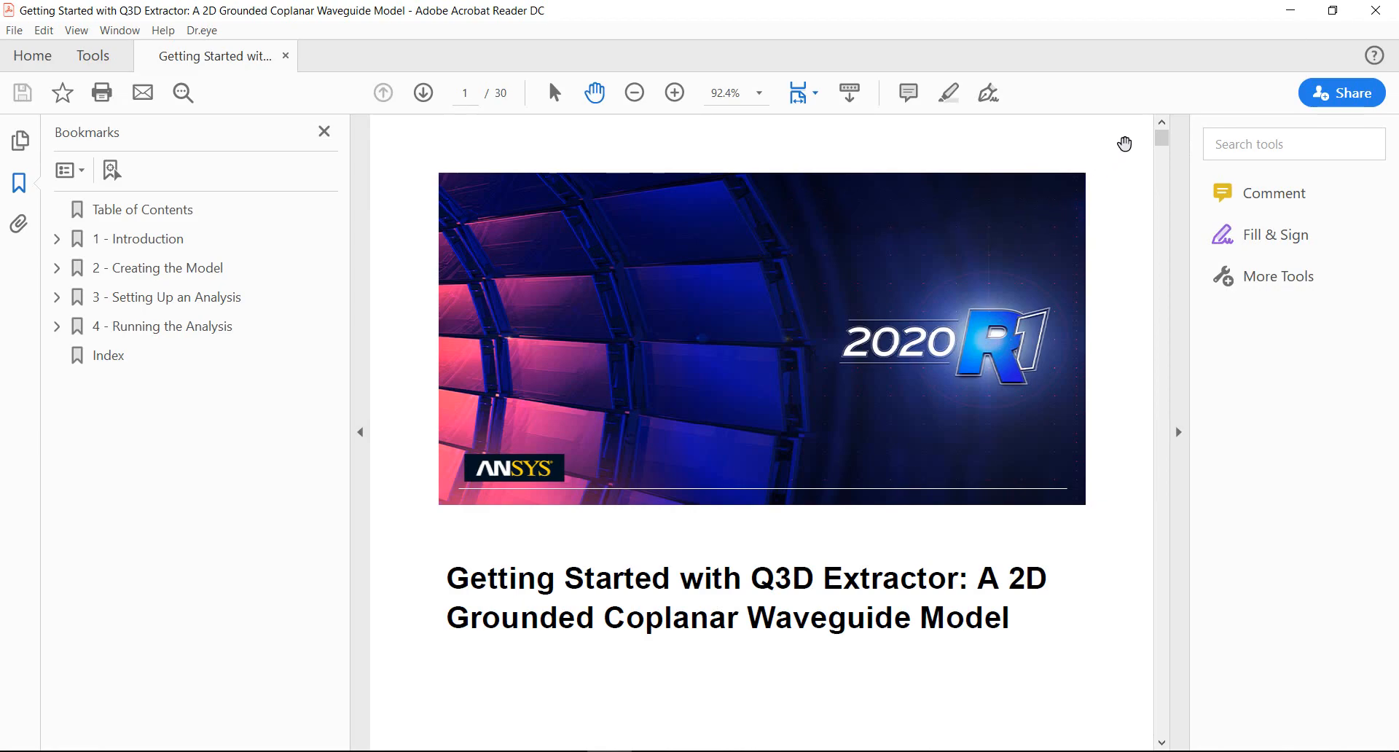
pyautogui.moveTo(1164, 142); pyautogui.dragTo(1158, 616)
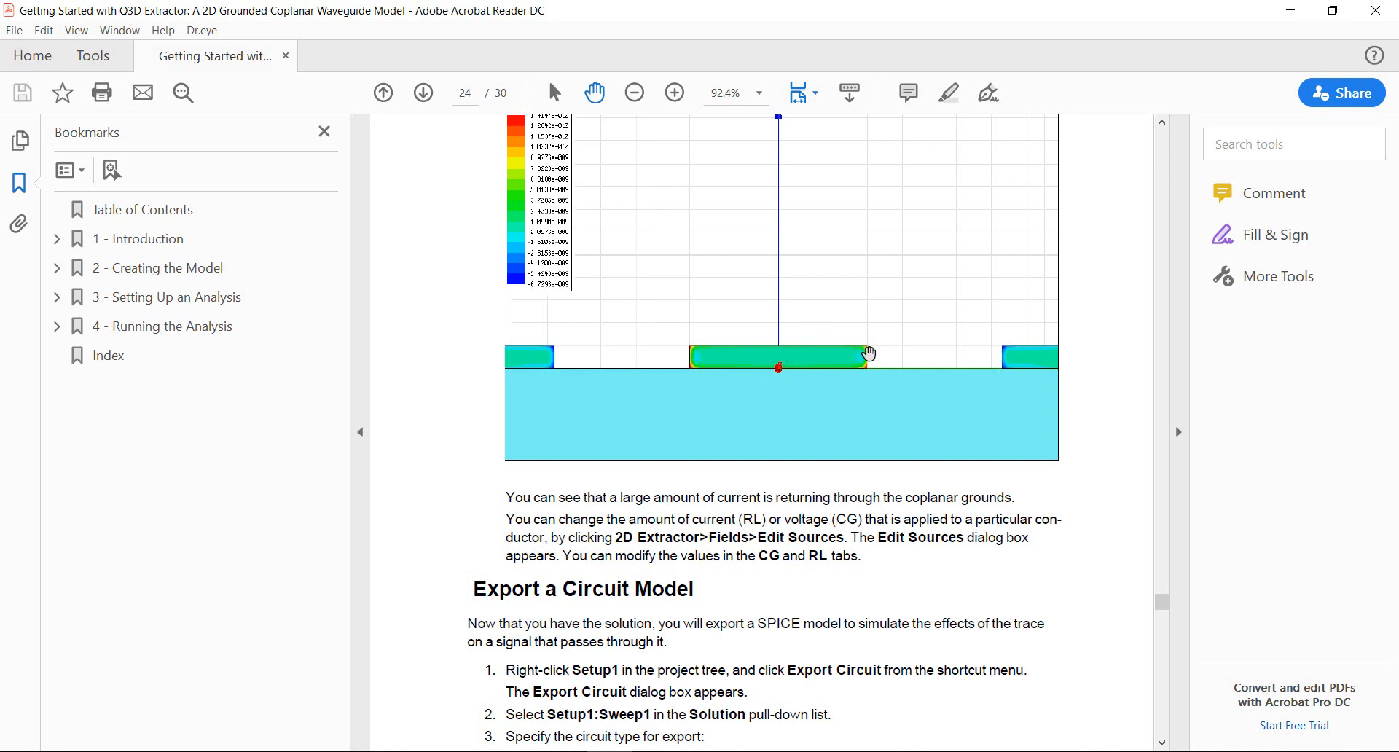
pyautogui.click(1383, 10)
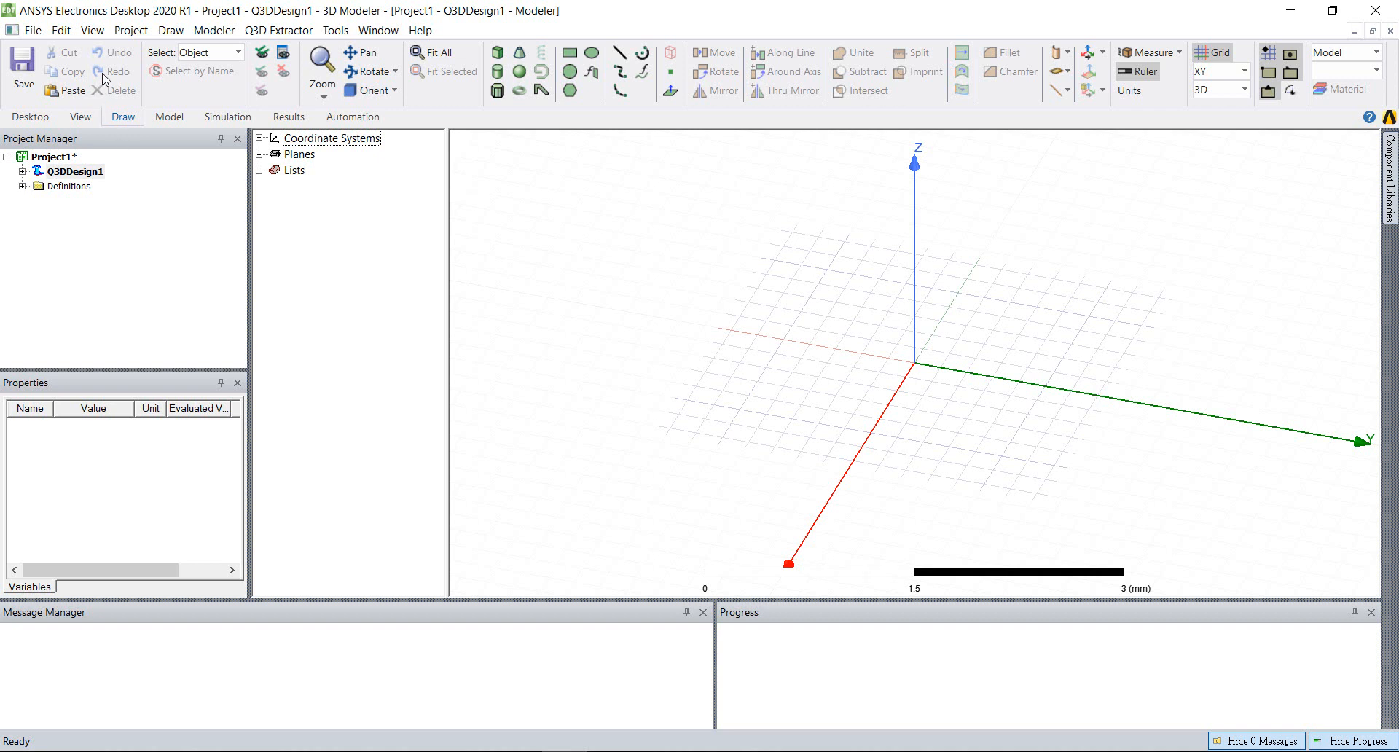
# Open the example project via_gsg.aedt from the Q3D Extractor examples folder and display its ViaModel design
pyautogui.click(33, 117)
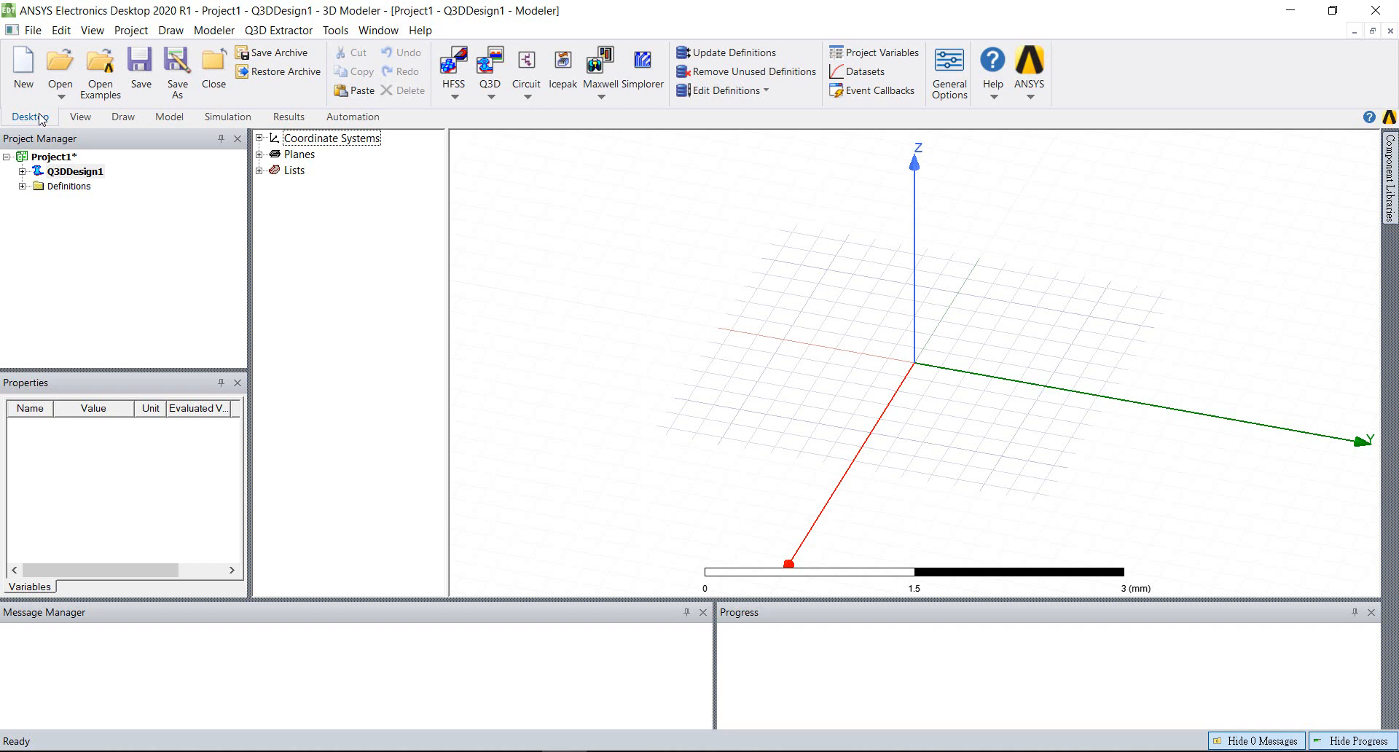
pyautogui.click(107, 76)
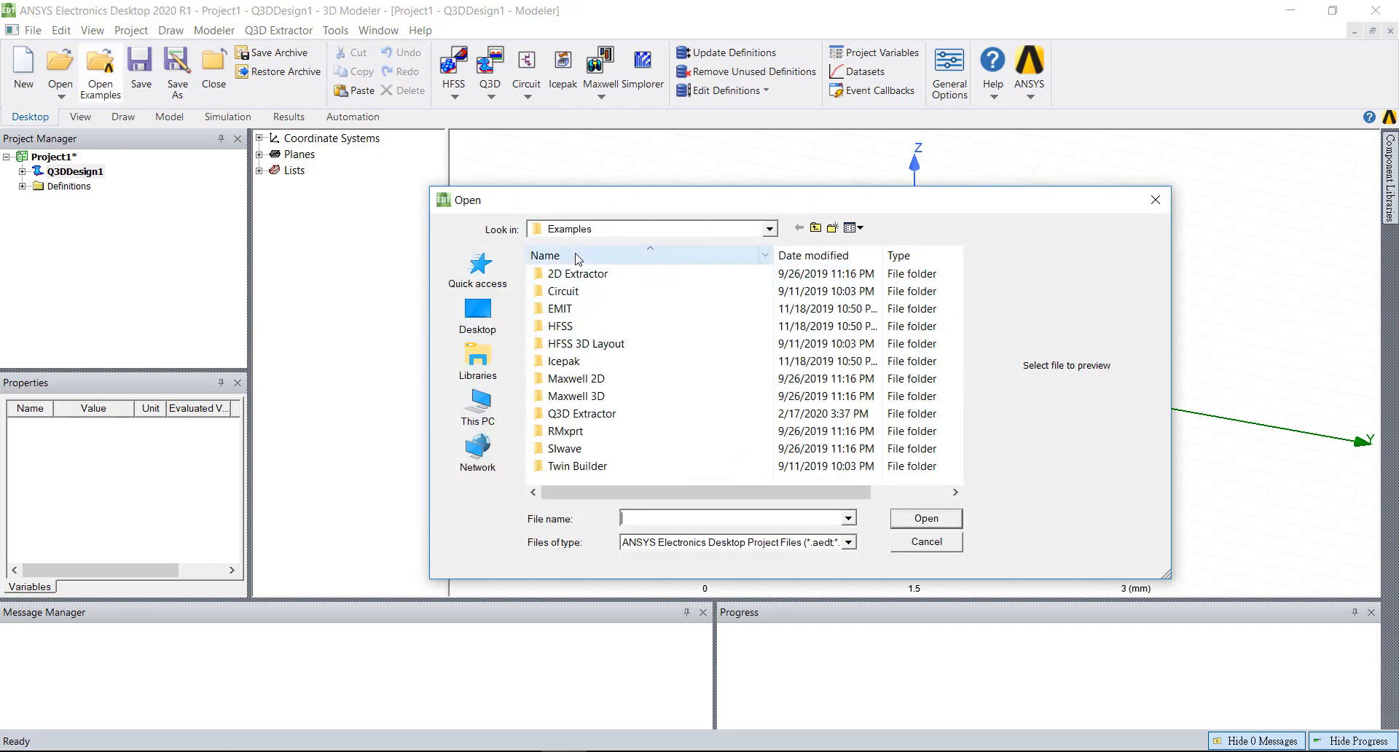
pyautogui.doubleClick(576, 414)
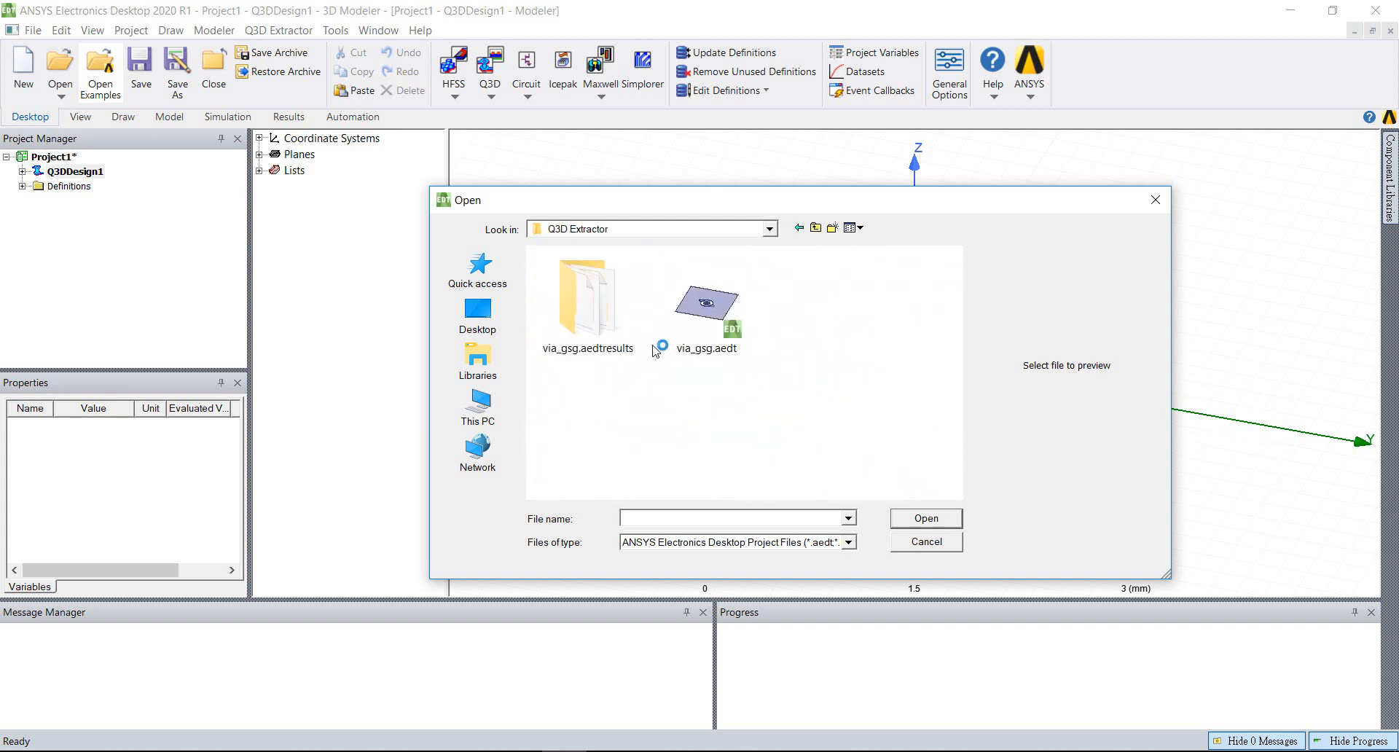
pyautogui.click(703, 310)
pyautogui.click(926, 519)
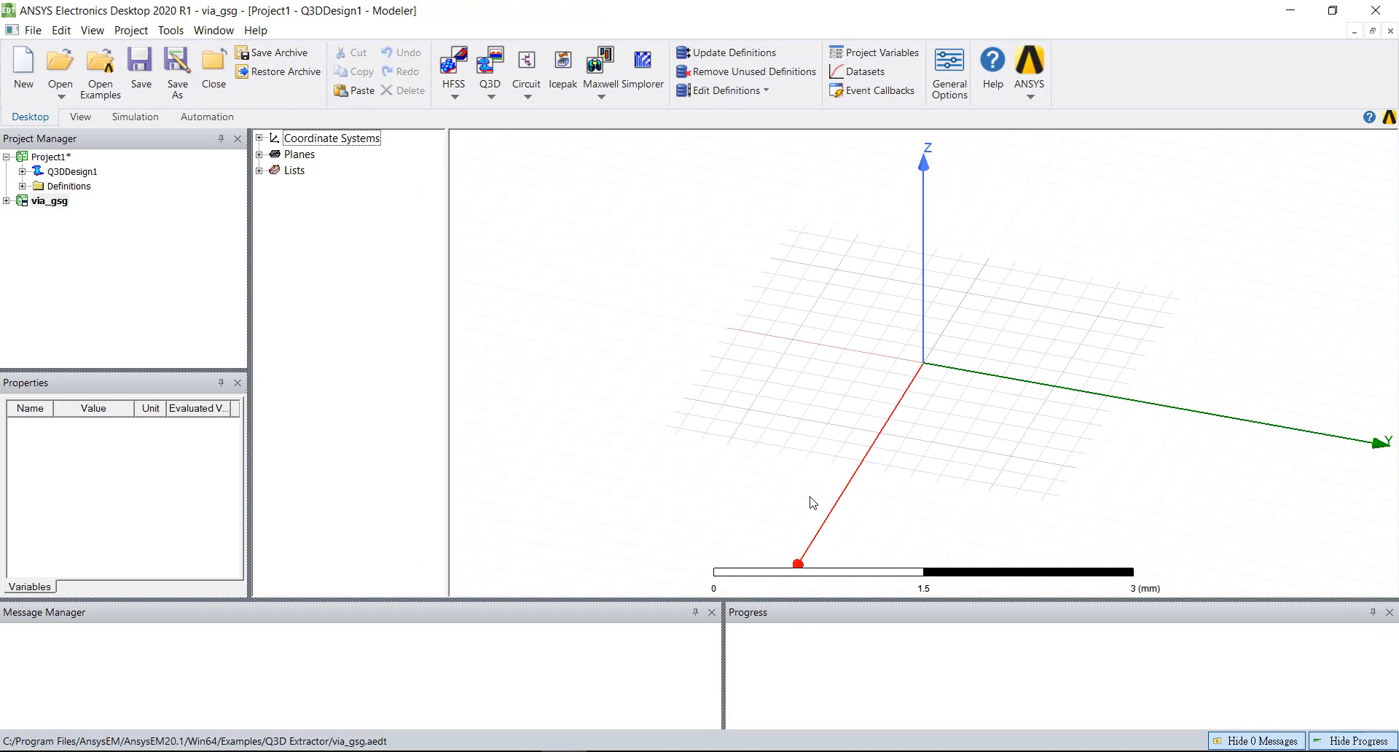
pyautogui.click(6, 201)
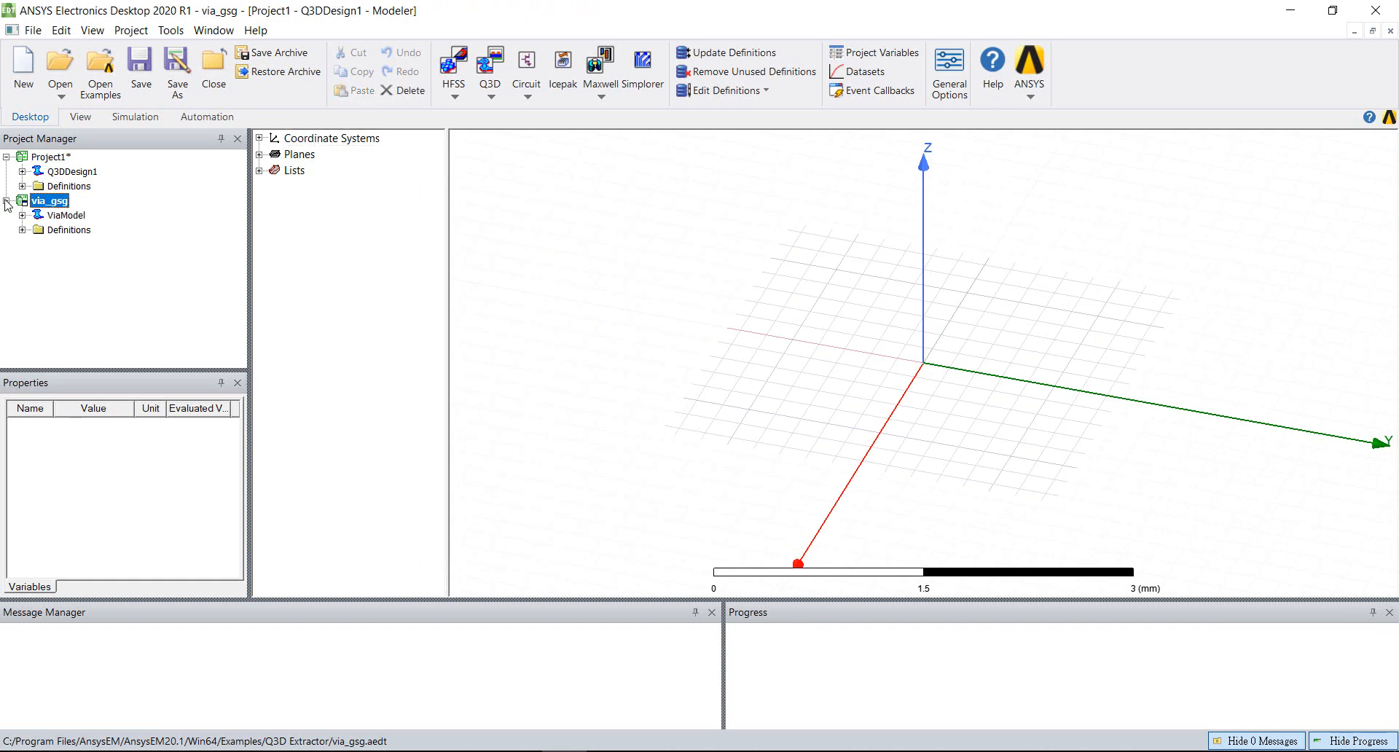
pyautogui.doubleClick(68, 216)
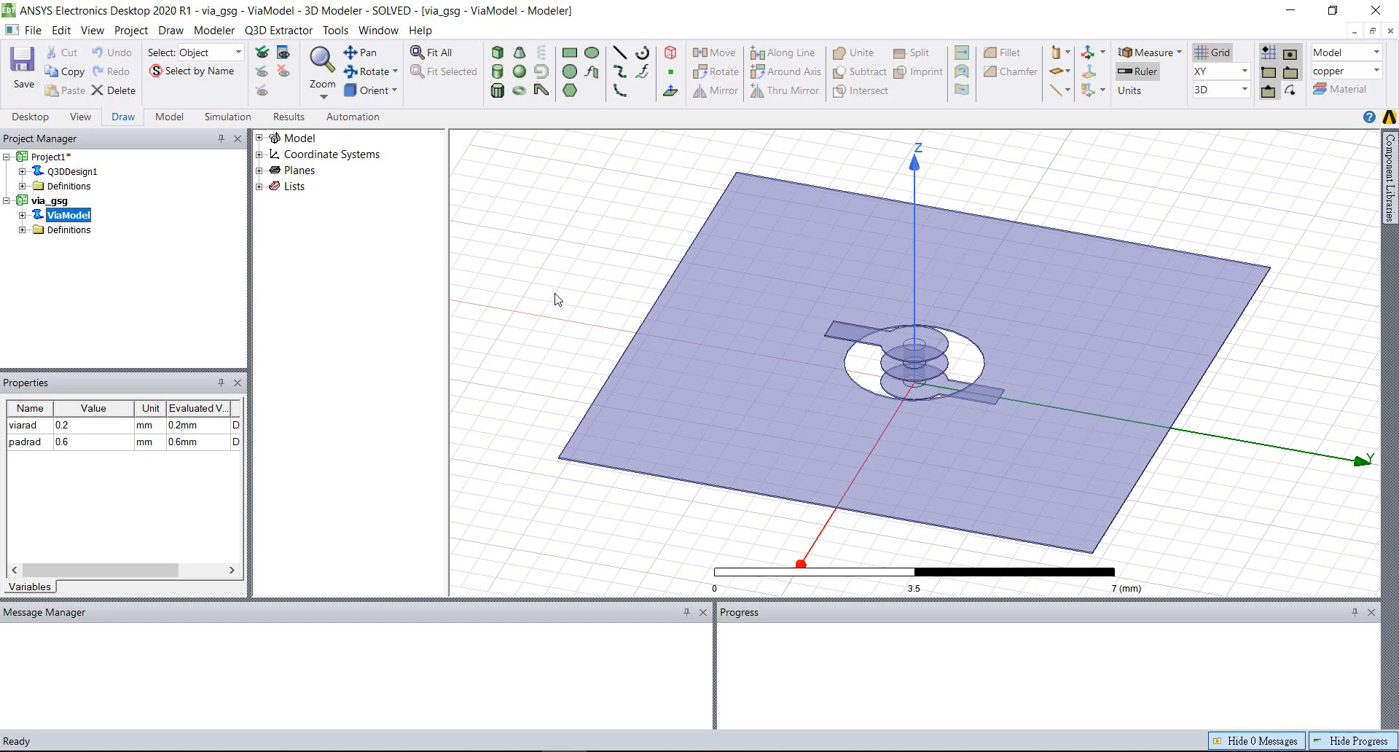
# Make Project1 the active project and insert a second Q3D Extractor design into it
pyautogui.click(79, 171)
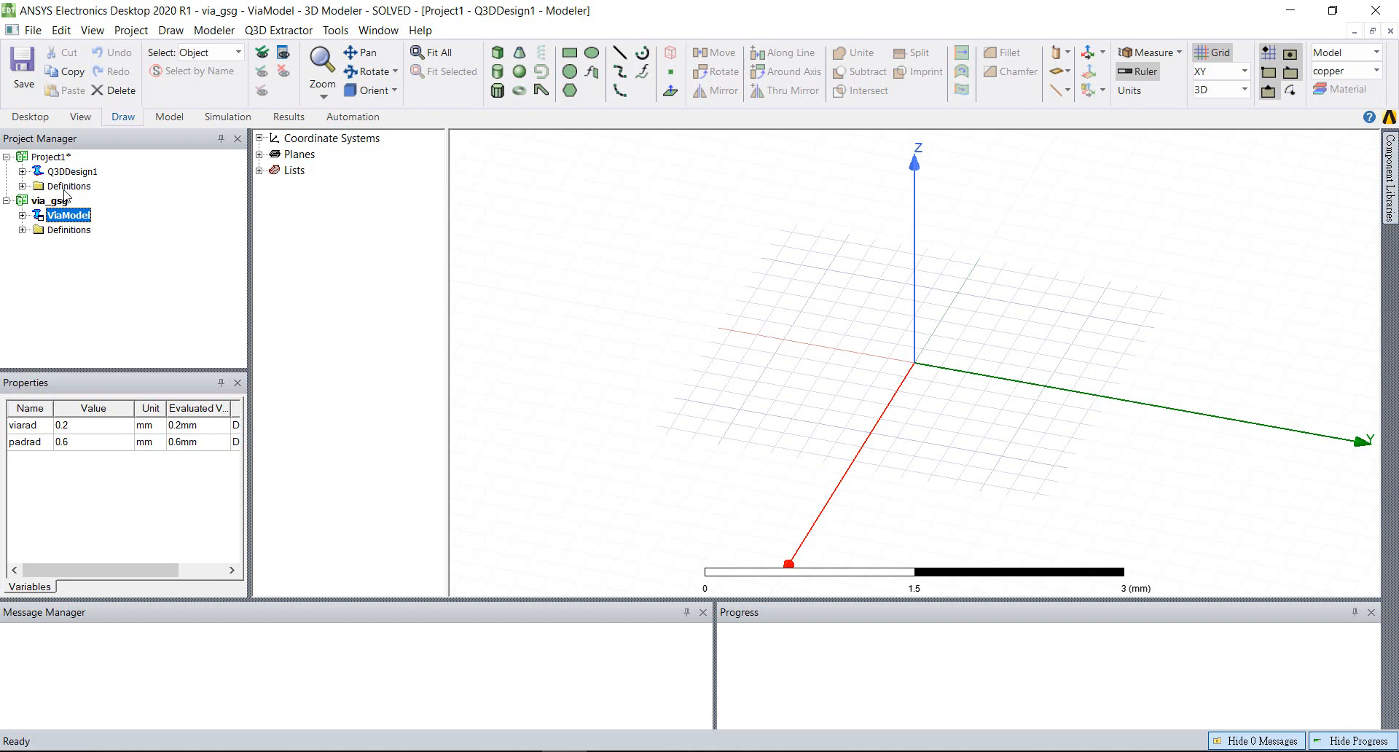
pyautogui.click(52, 157)
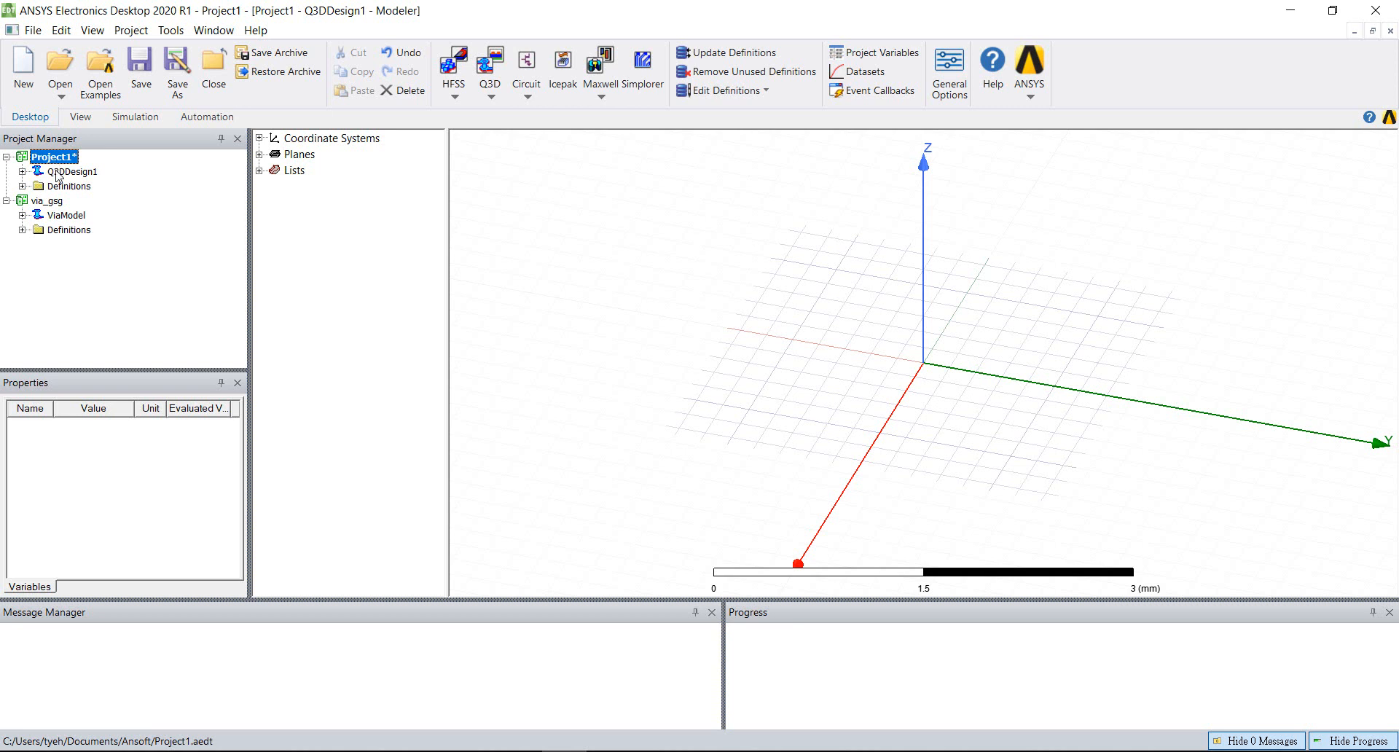
pyautogui.click(58, 172)
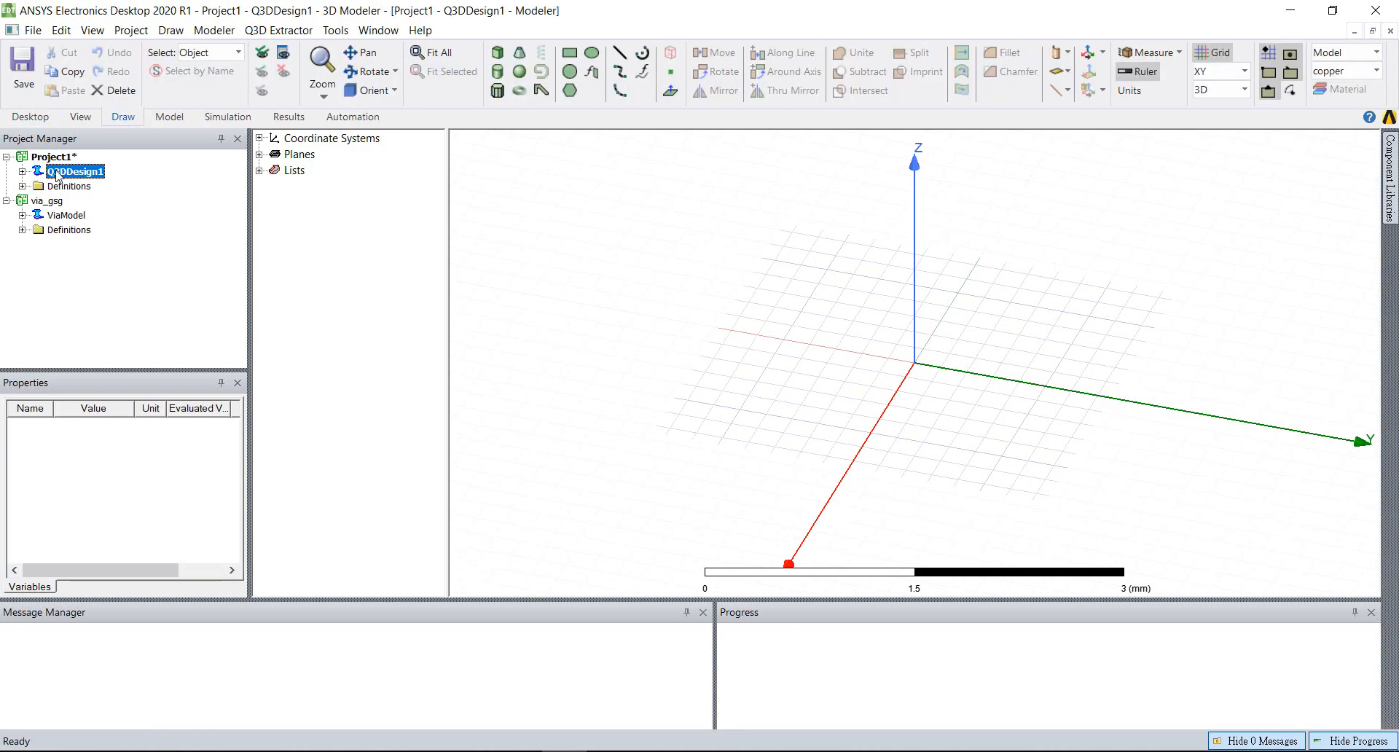
pyautogui.click(56, 158)
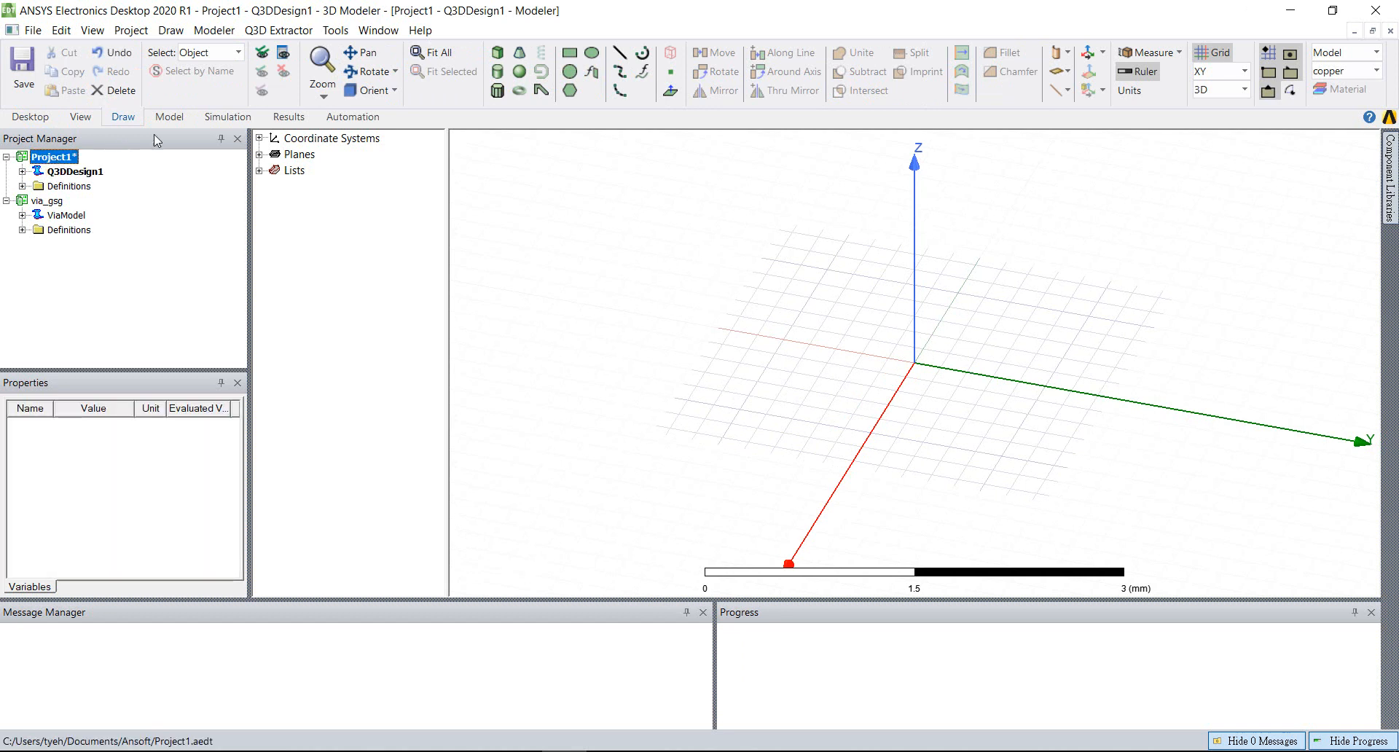
pyautogui.click(33, 118)
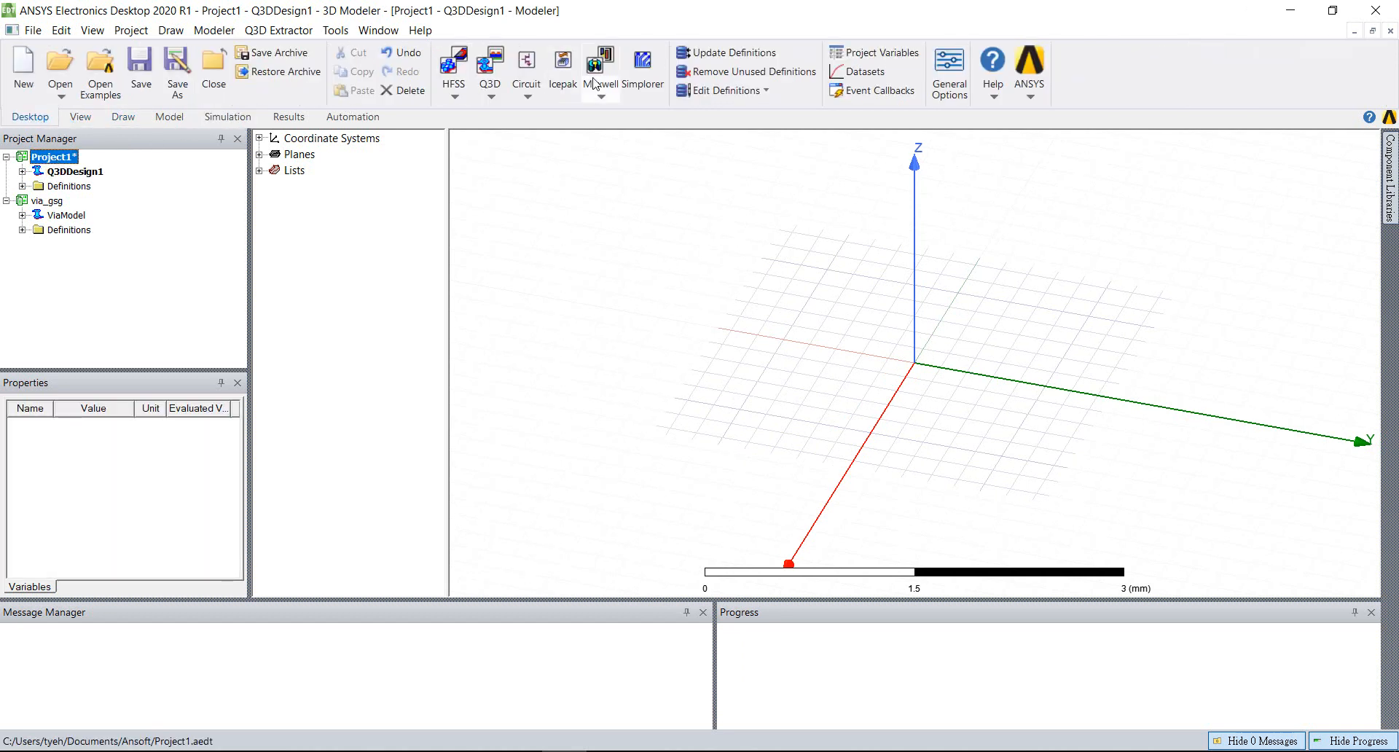
pyautogui.click(491, 91)
pyautogui.click(514, 112)
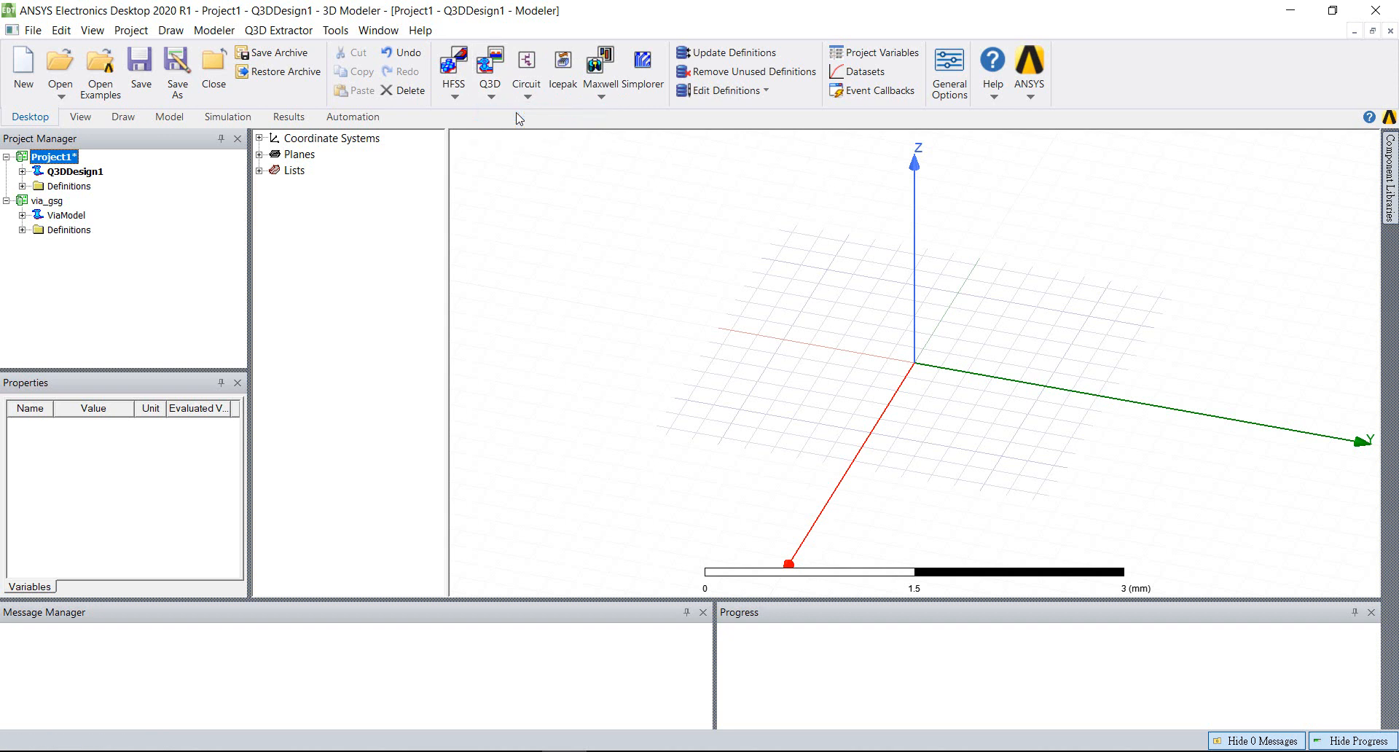
# View Q3DDesign1, Q3DDesign2 and ViaModel in turn, and return to Q3DDesign1
pyautogui.doubleClick(92, 174)
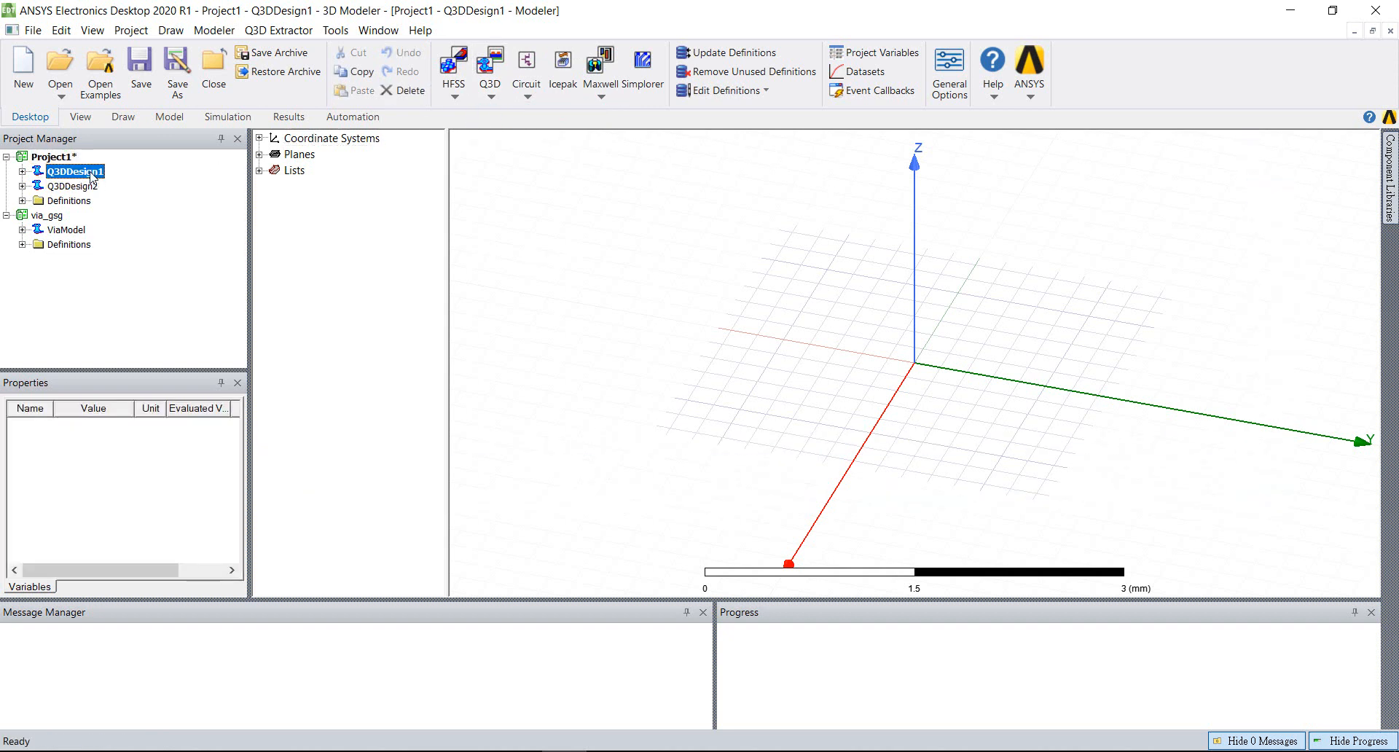
pyautogui.click(94, 187)
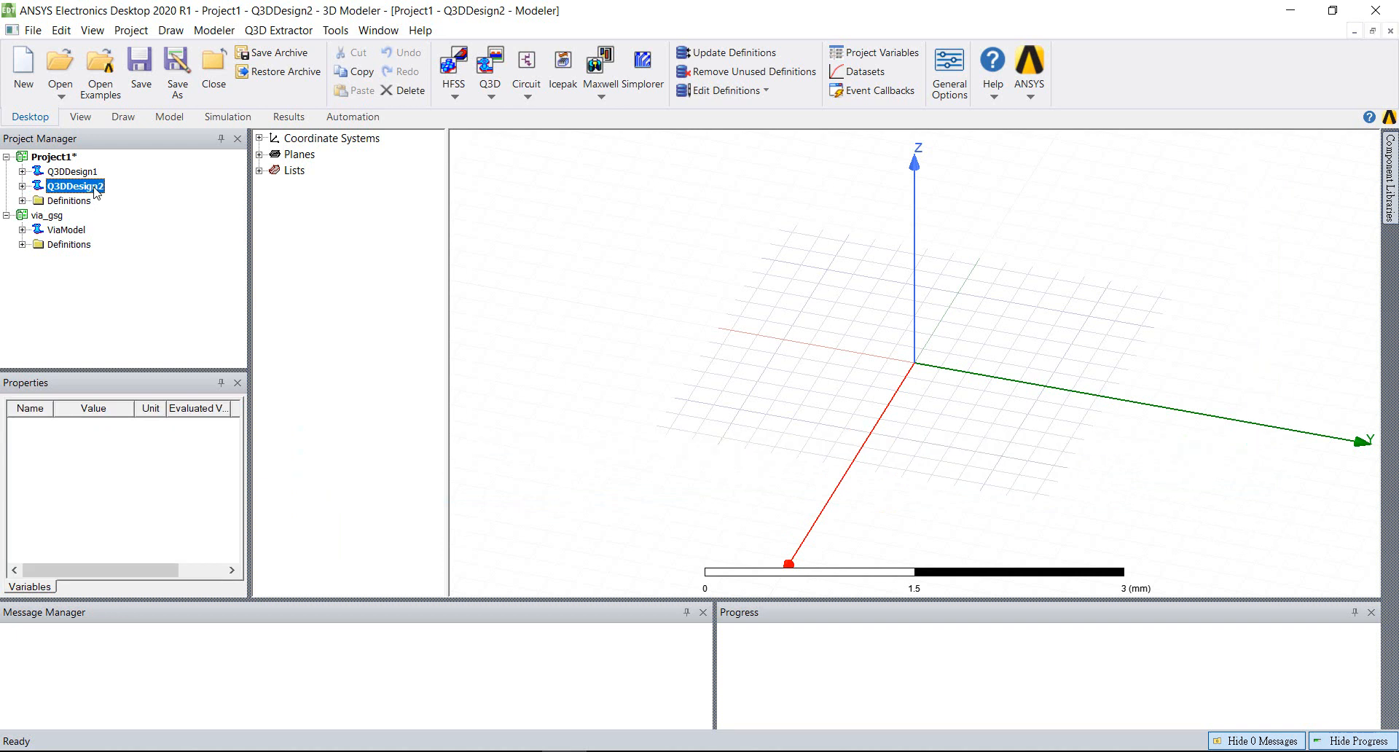
pyautogui.doubleClick(73, 230)
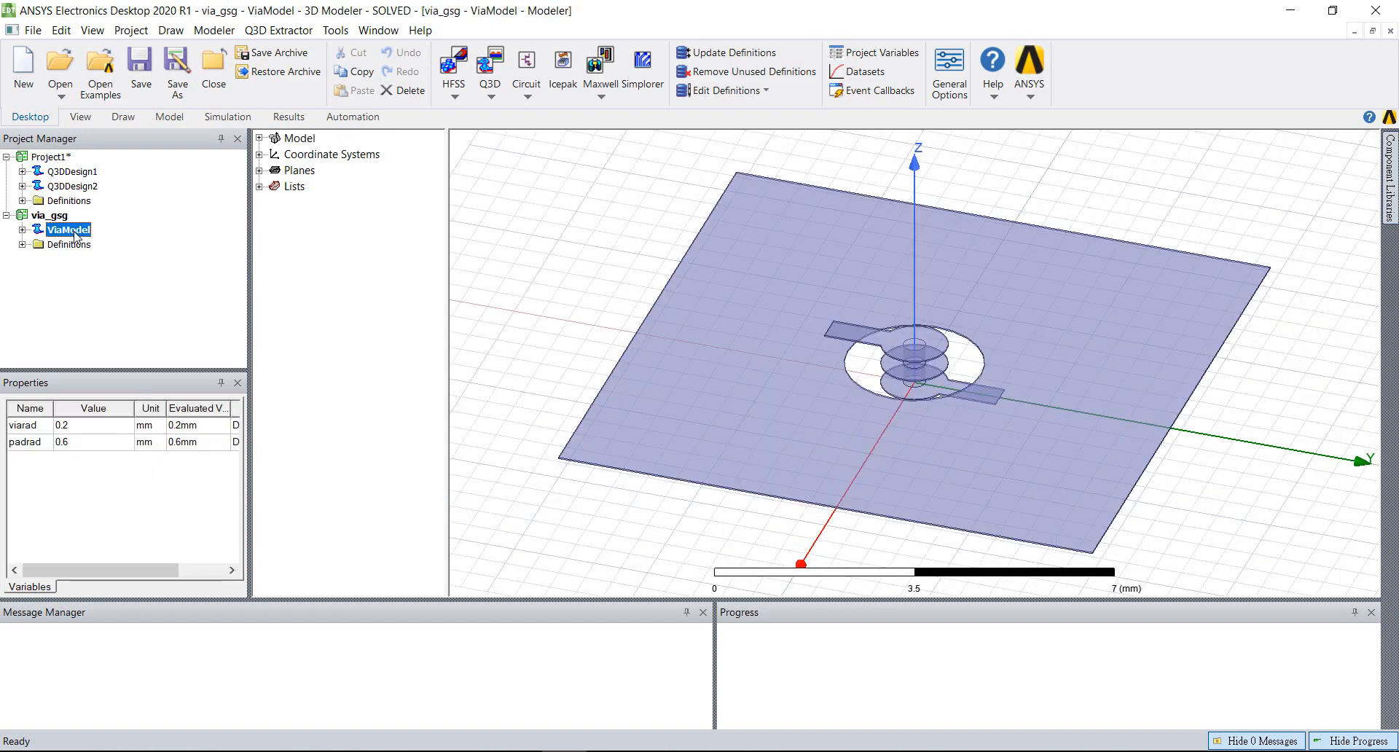
pyautogui.doubleClick(76, 172)
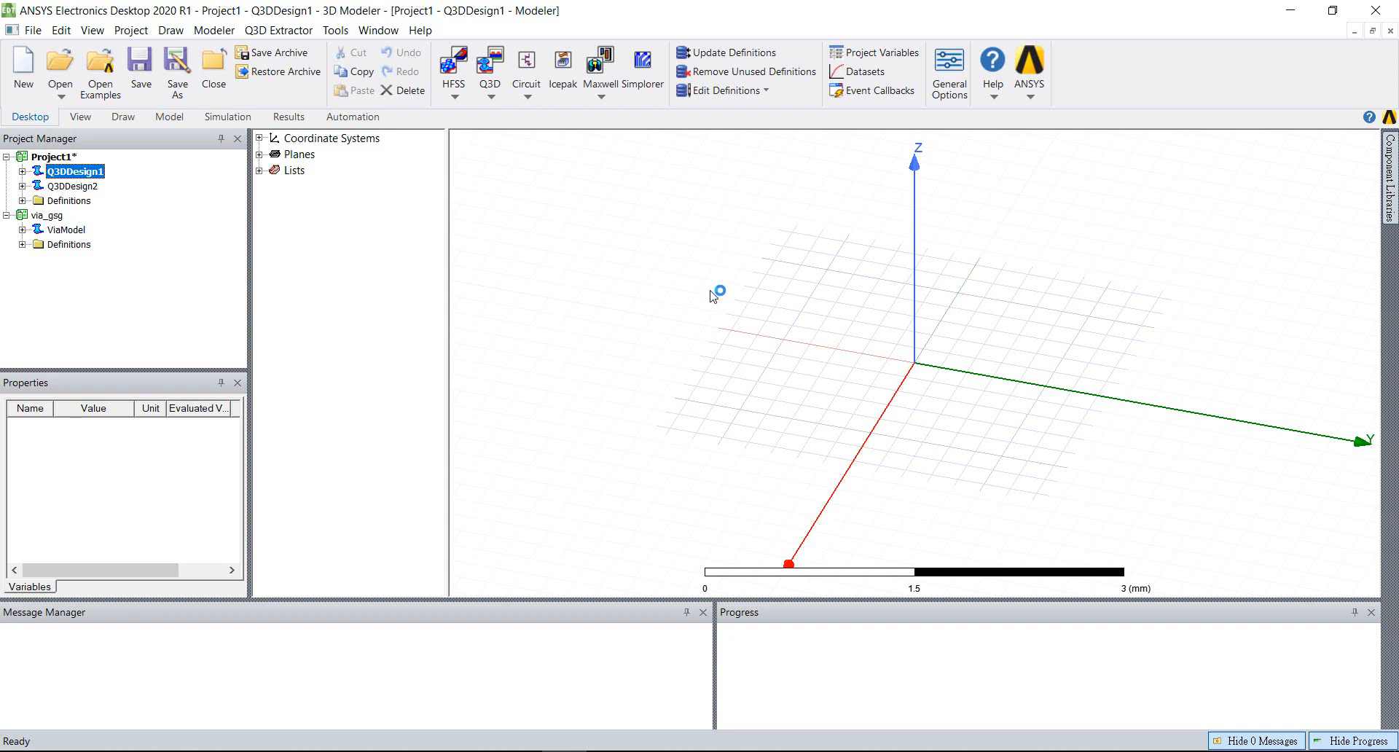
# Display the ViaModel design again, expand its project tree, and enlarge the Project Manager pane to show all its entries
pyautogui.click(67, 231)
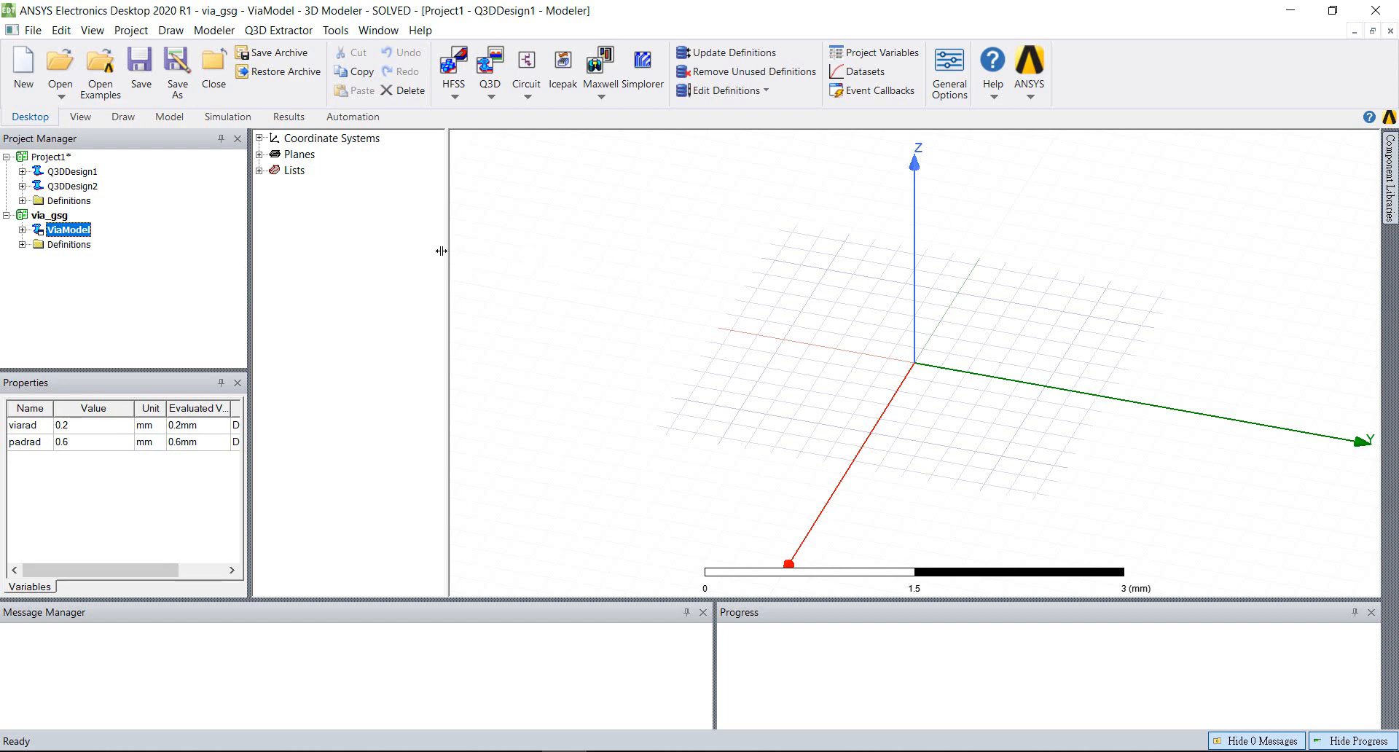
pyautogui.doubleClick(67, 230)
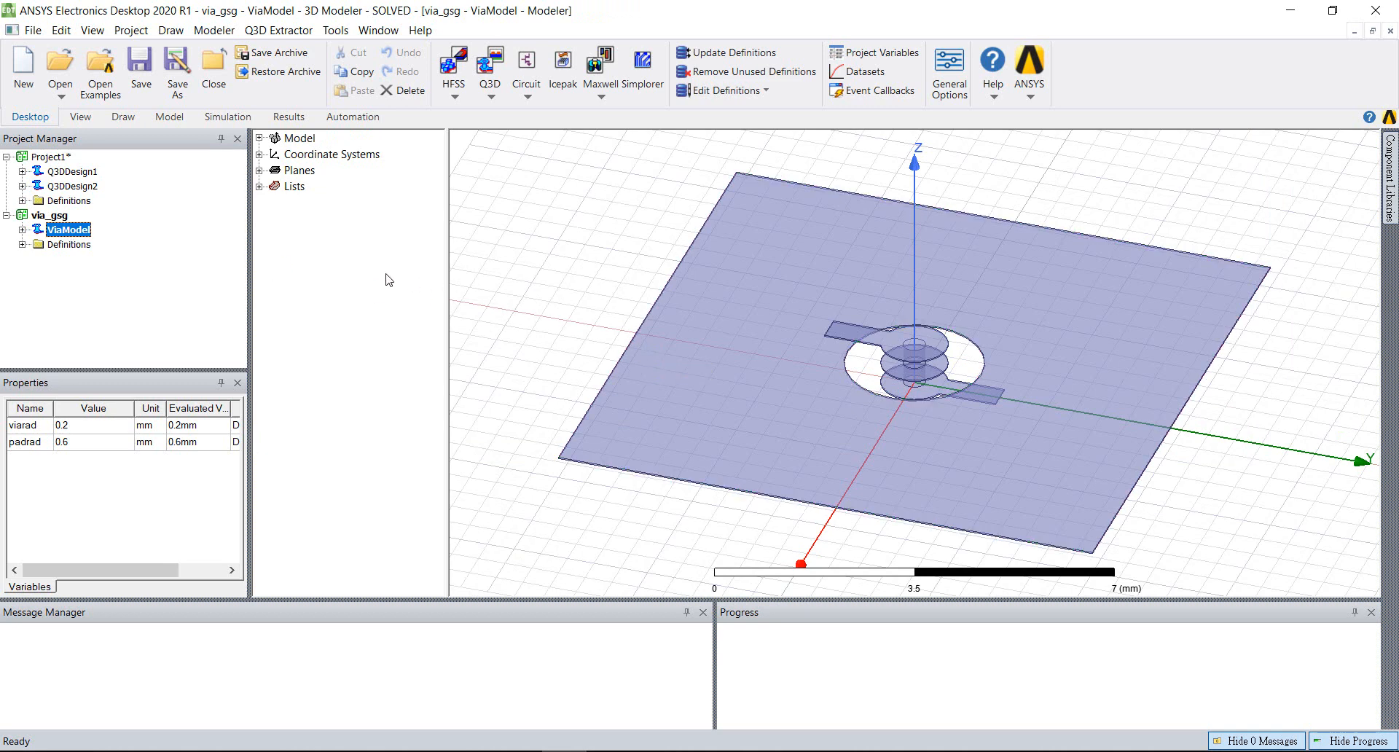
pyautogui.click(24, 230)
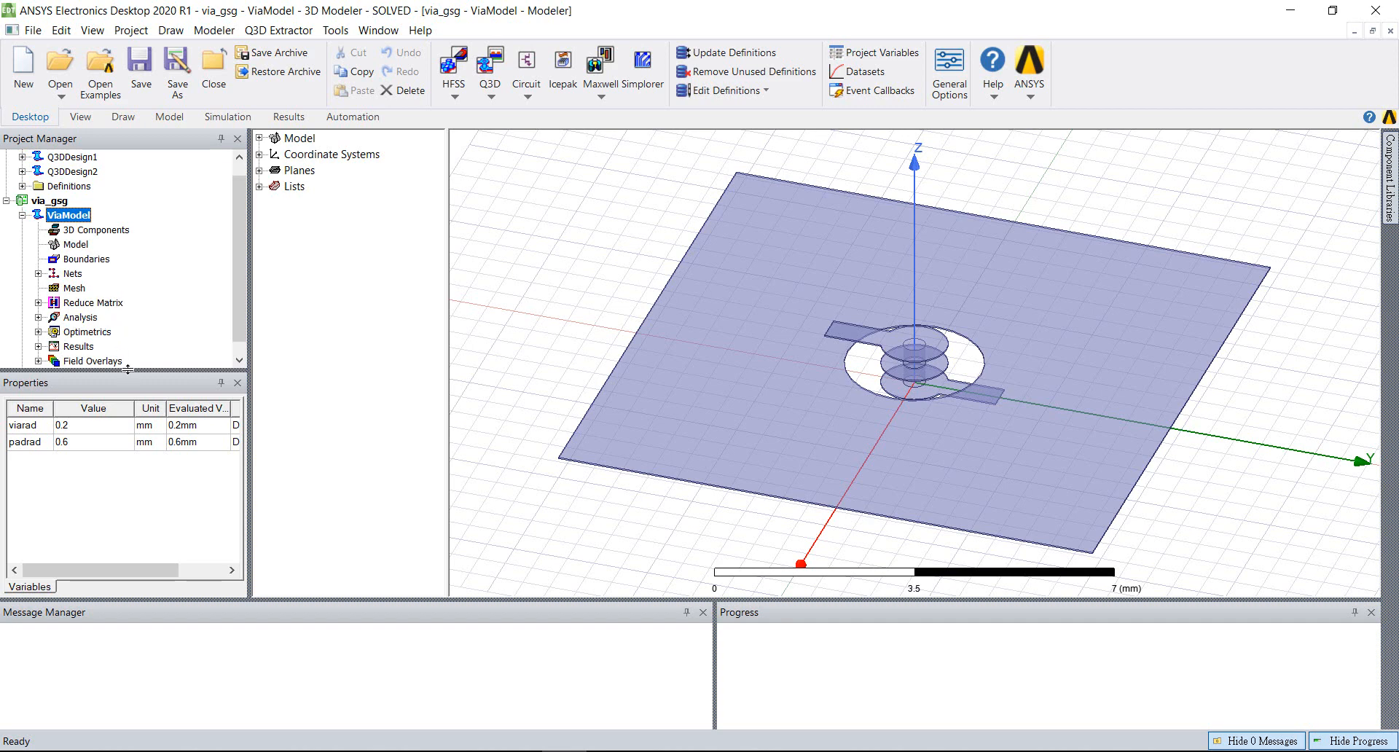
pyautogui.moveTo(128, 373); pyautogui.dragTo(127, 419)
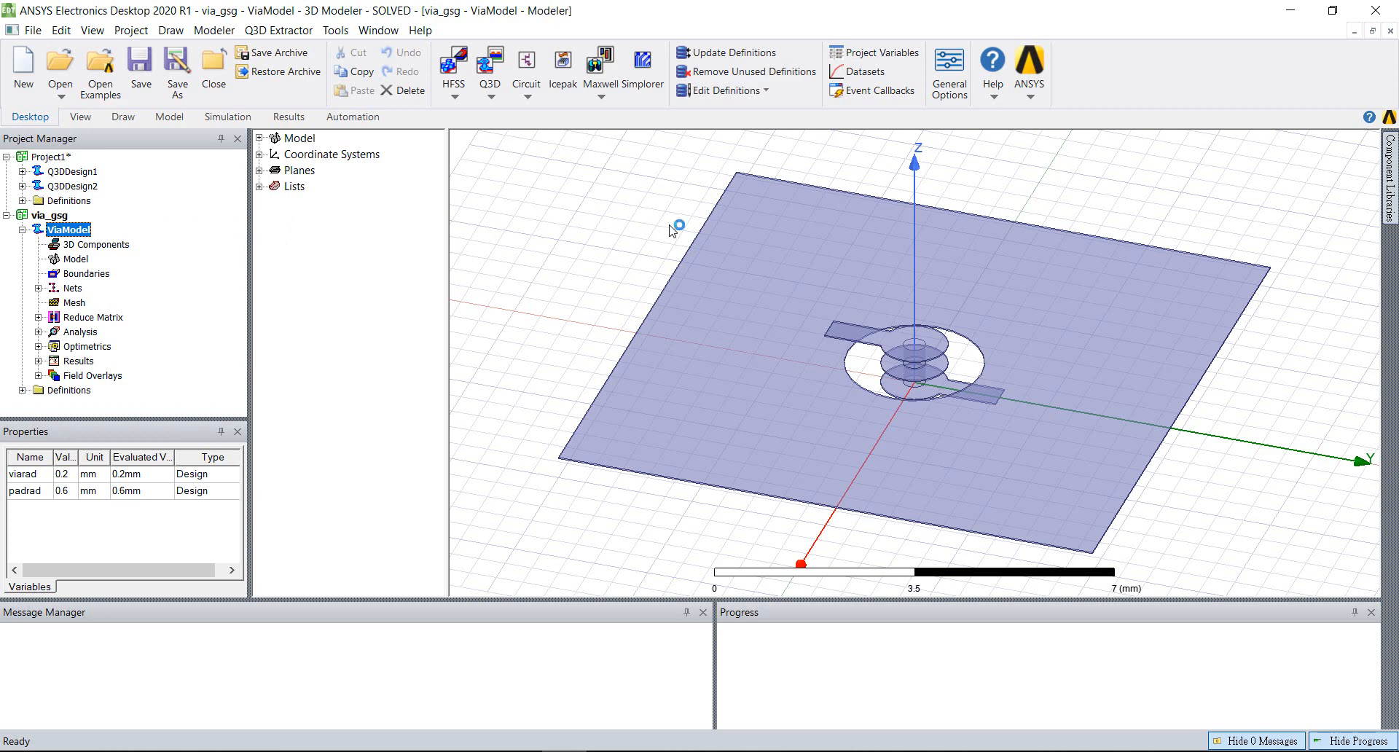
# Tile the open modeler windows vertically and narrow the model trees in the ViaModel and Q3DDesign1 windows
pyautogui.click(379, 31)
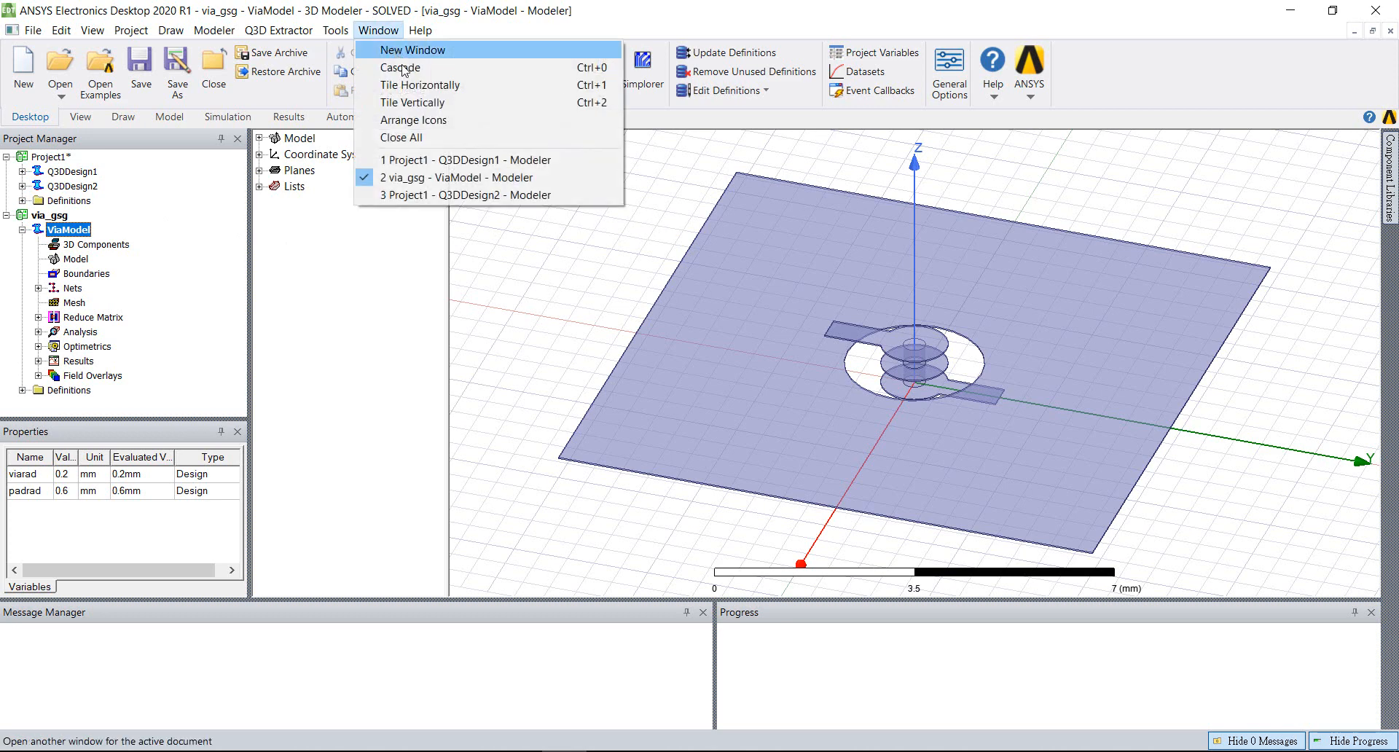
pyautogui.click(410, 103)
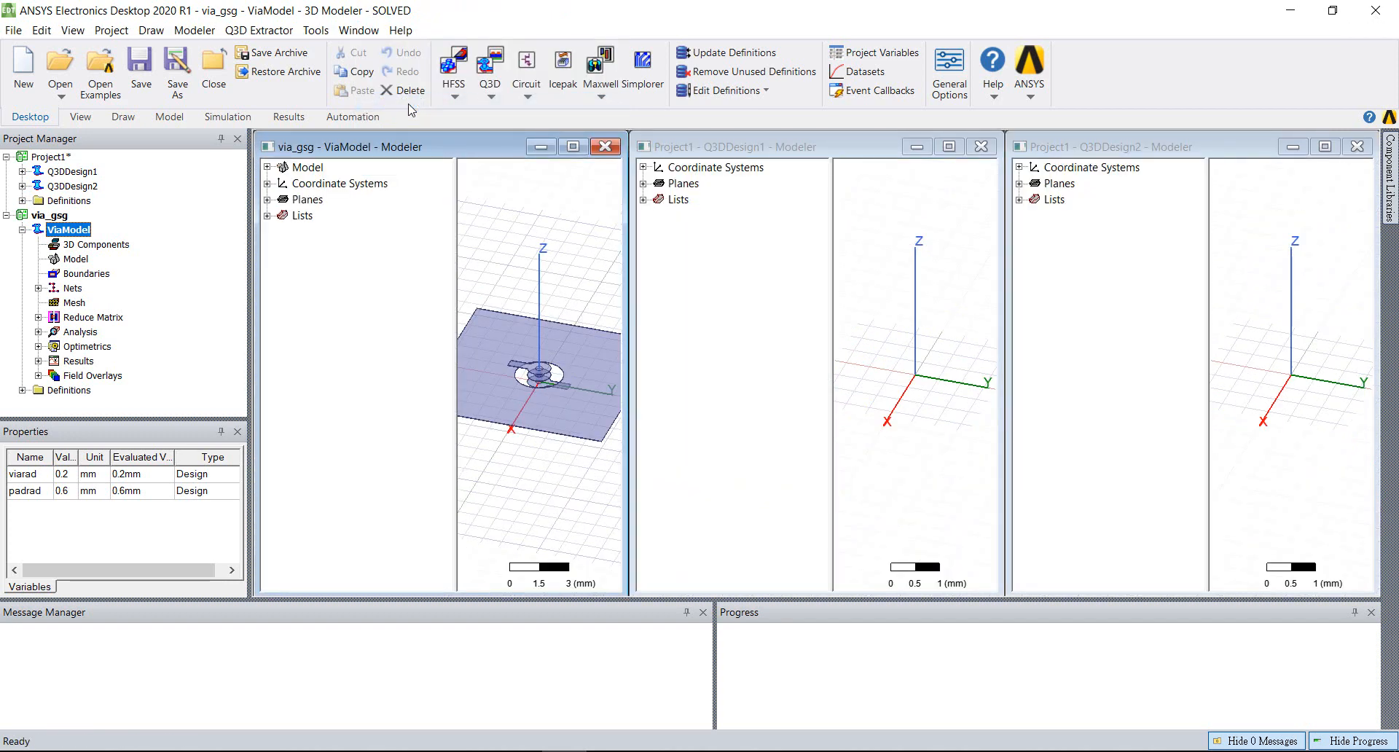
pyautogui.moveTo(457, 195); pyautogui.dragTo(396, 195)
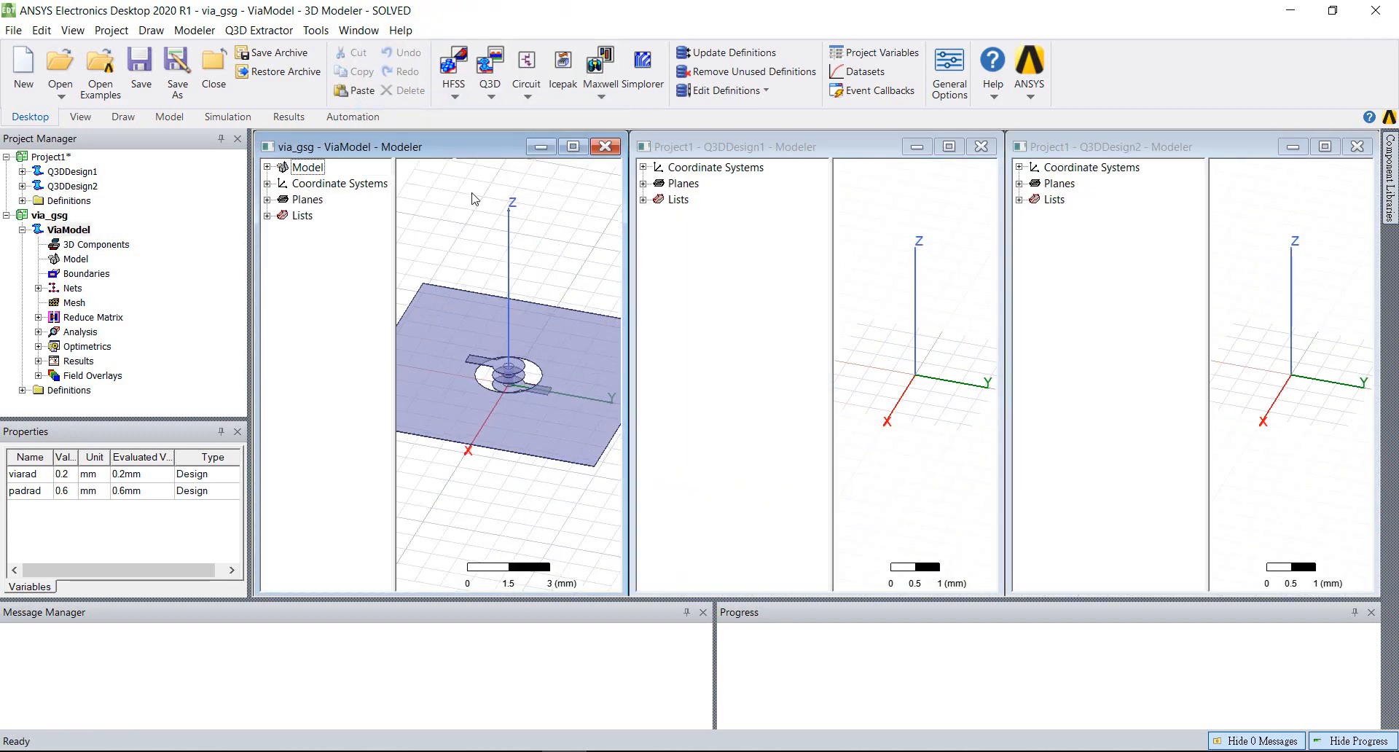
pyautogui.moveTo(833, 230); pyautogui.dragTo(781, 229)
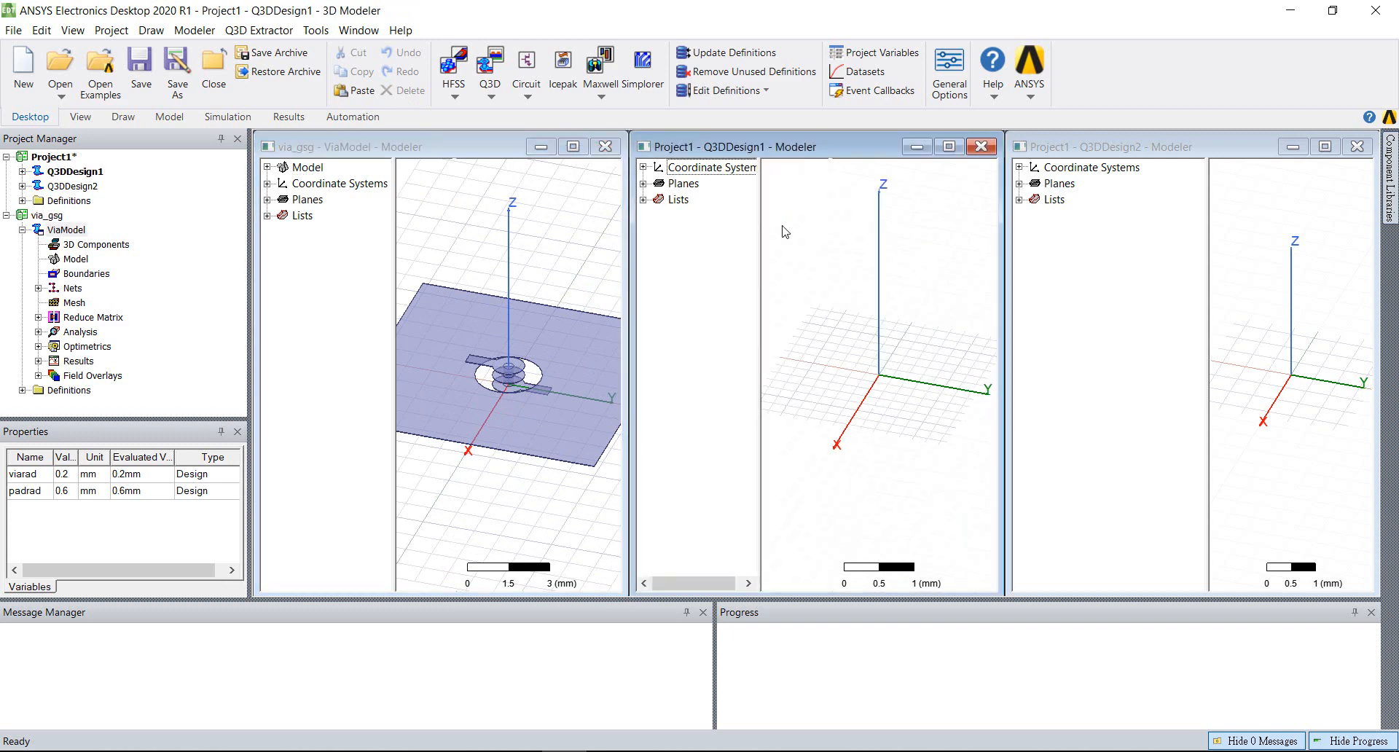
# Narrow the model tree in the Q3DDesign2 window and minimize that window
pyautogui.moveTo(1209, 231); pyautogui.dragTo(1122, 230)
pyautogui.click(1294, 148)
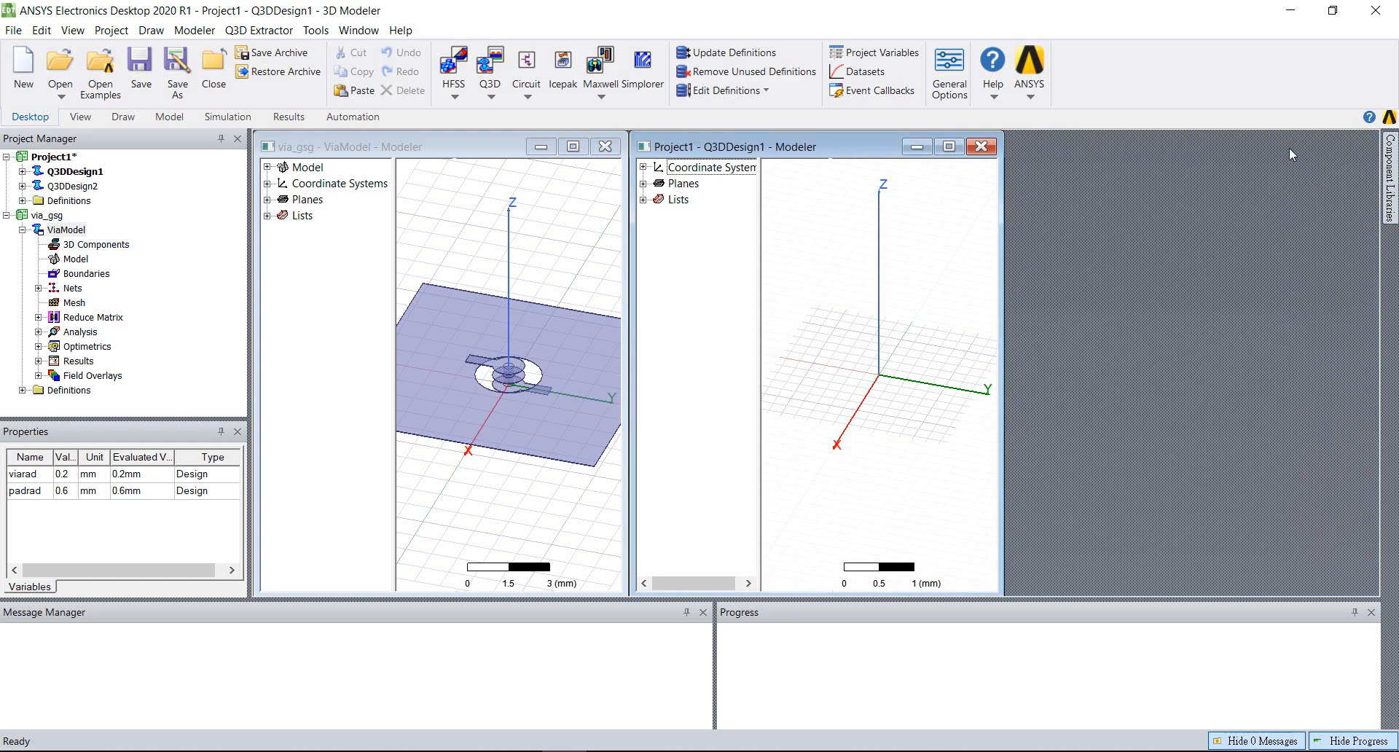
# Tile the modeler windows vertically, minimize the Q3DDesign1 window and maximize the ViaModel window
pyautogui.click(359, 30)
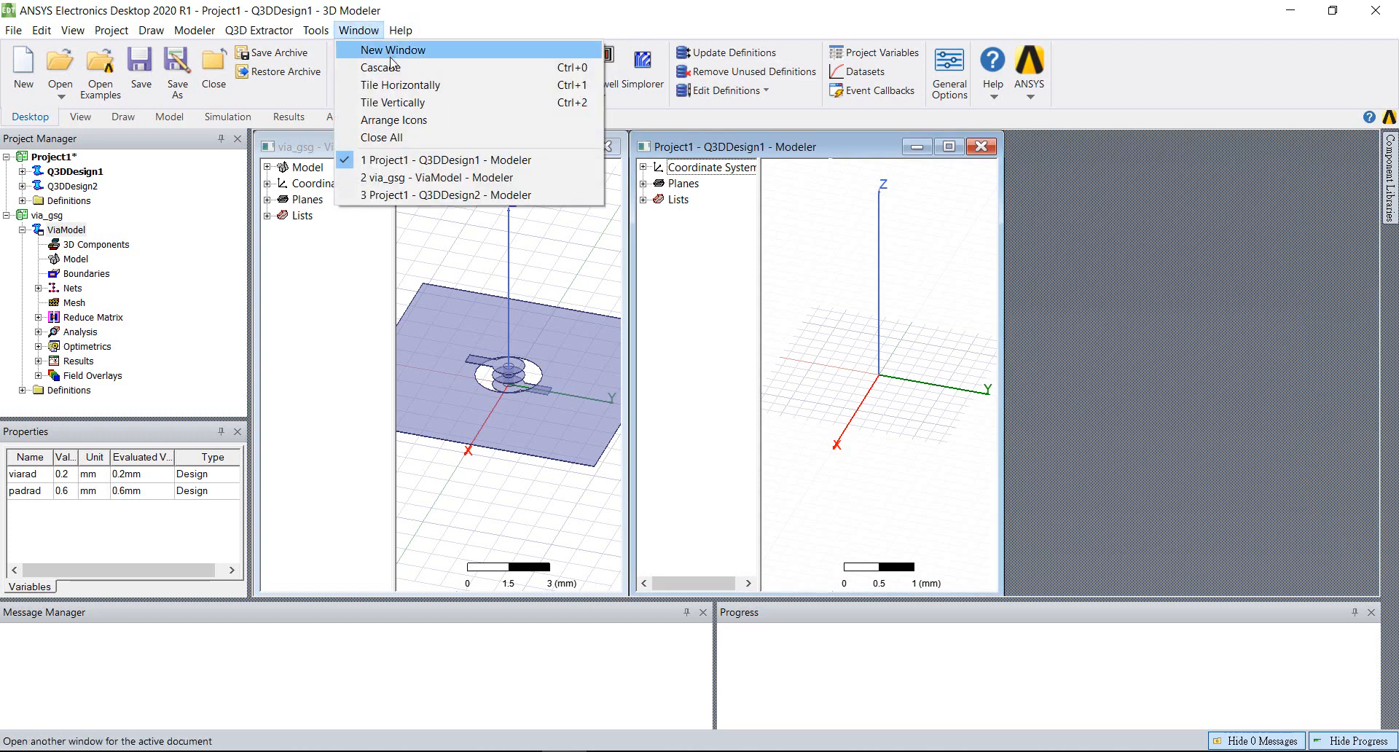
pyautogui.click(397, 102)
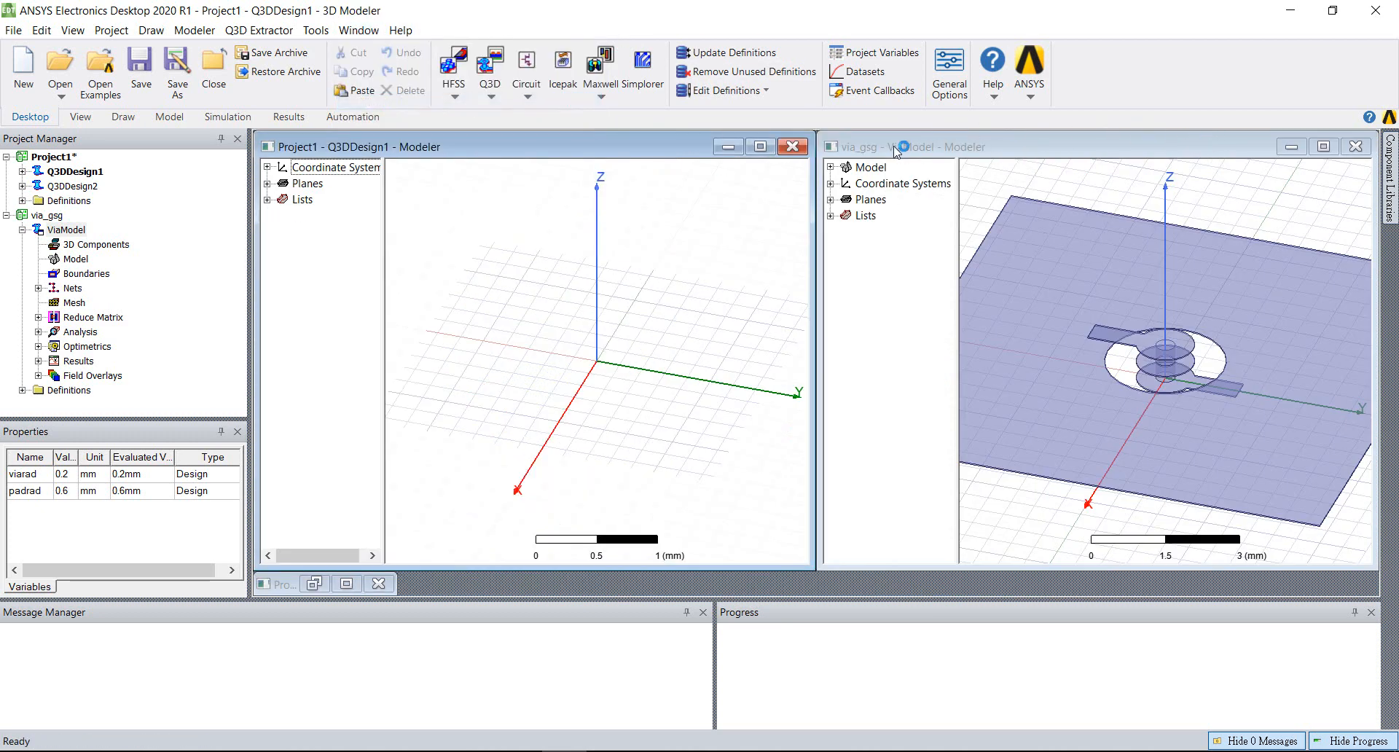
pyautogui.click(727, 146)
pyautogui.click(1323, 148)
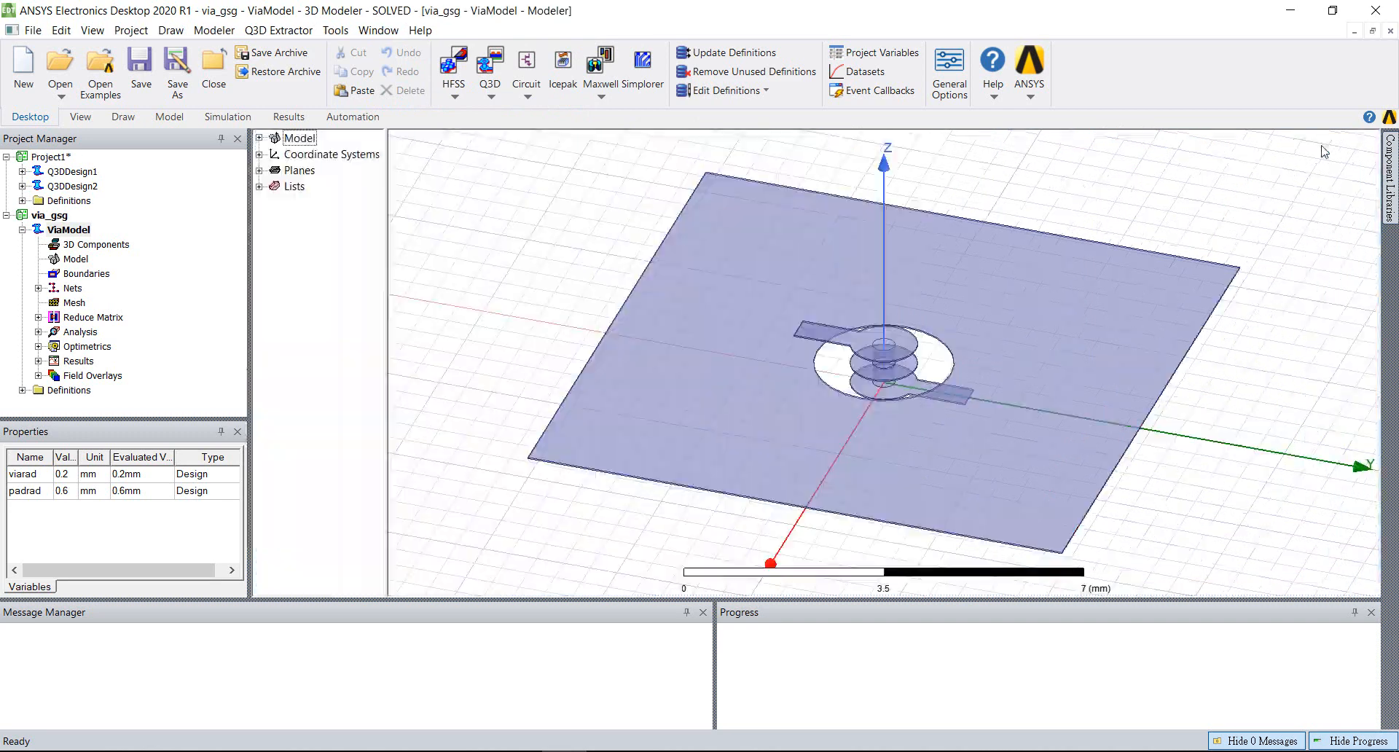
# Select the ViaModel design and collapse Project1 in the project tree
pyautogui.click(67, 230)
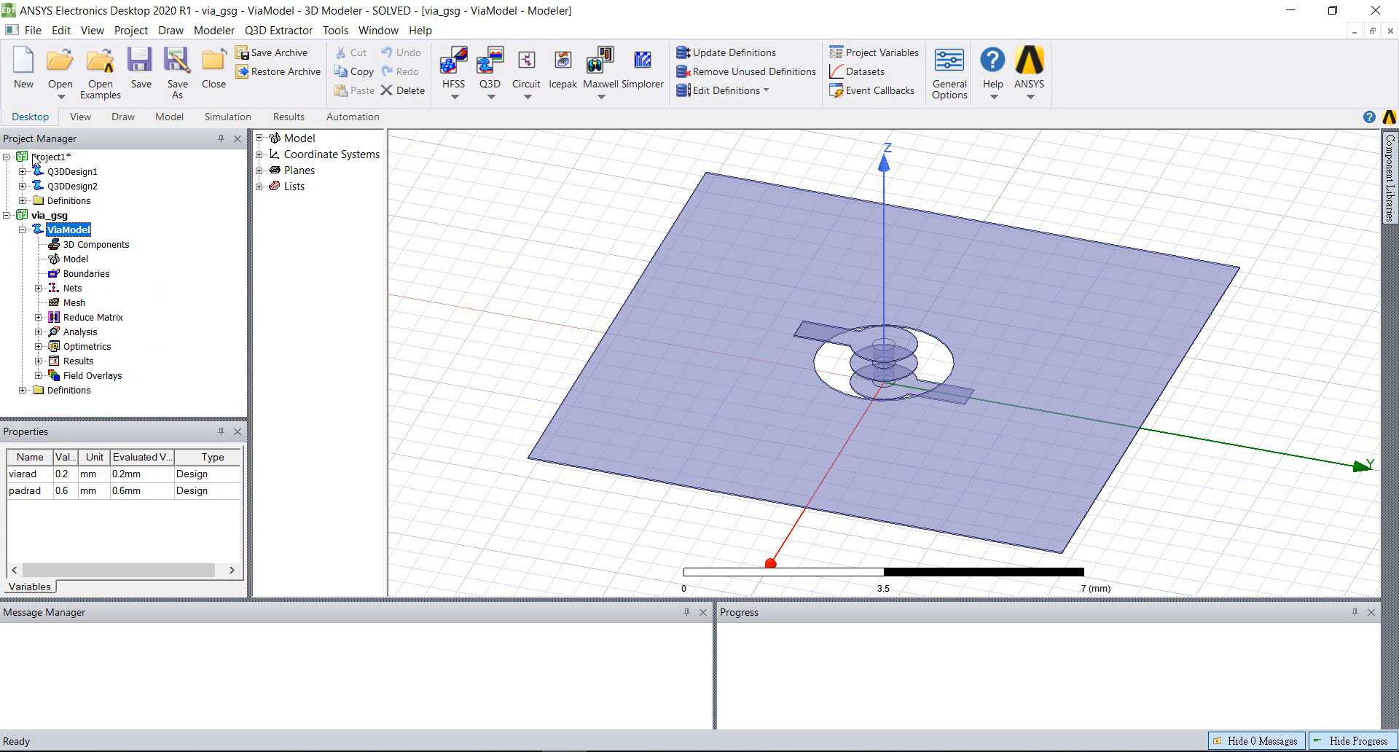
pyautogui.click(7, 156)
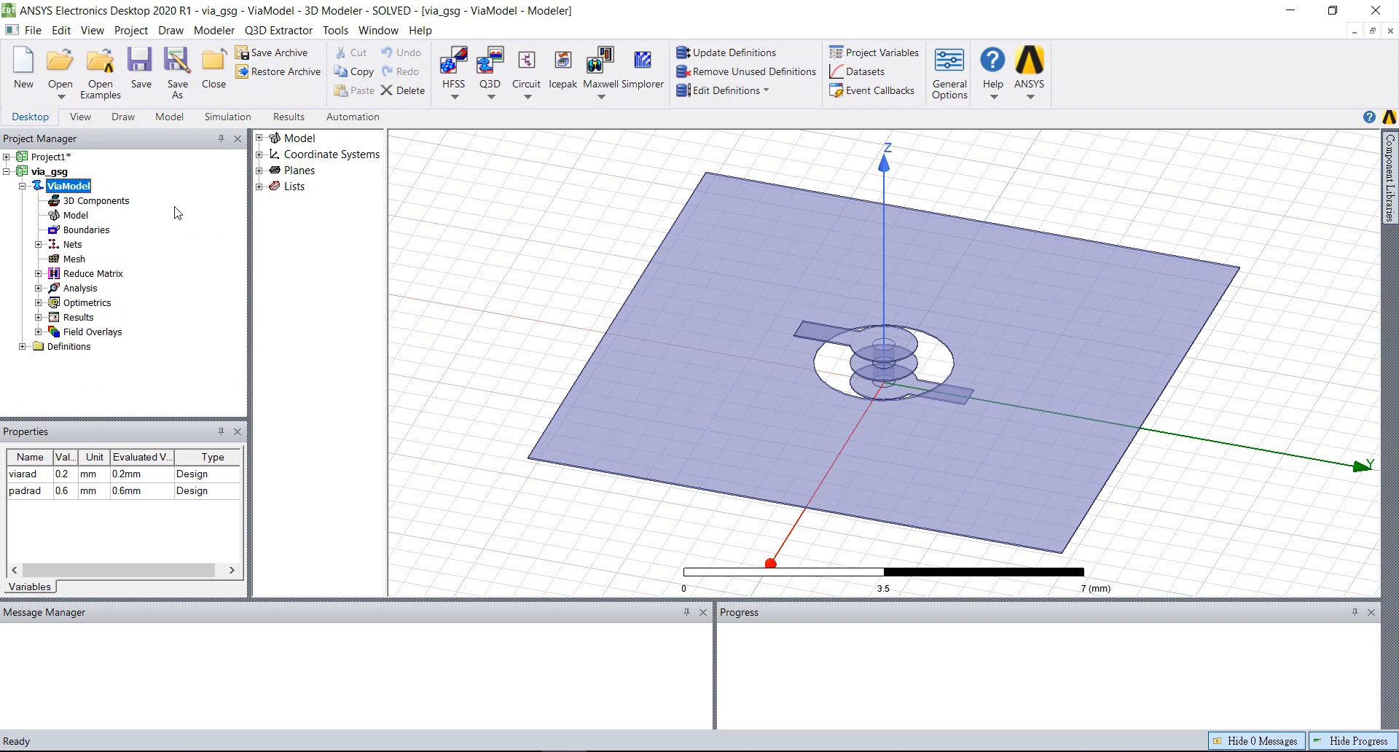
pyautogui.click(7, 157)
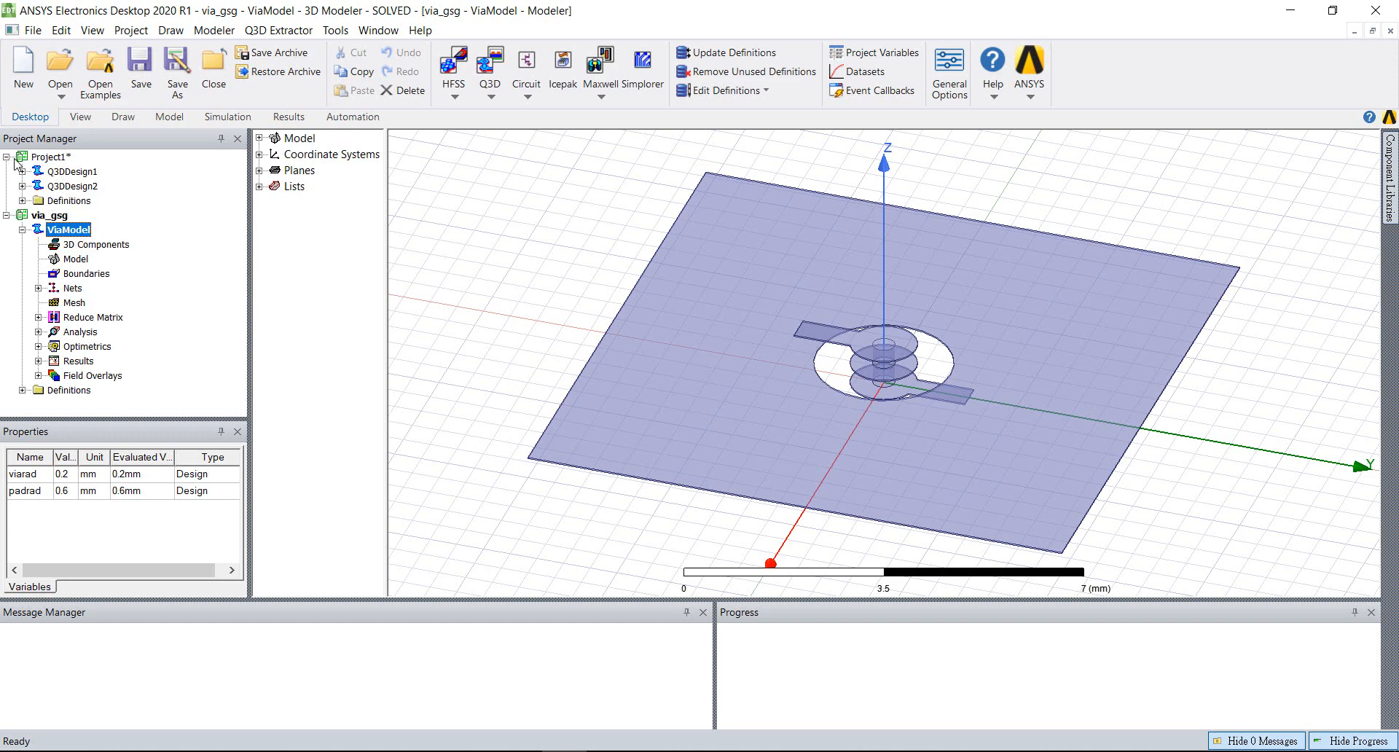
pyautogui.click(7, 157)
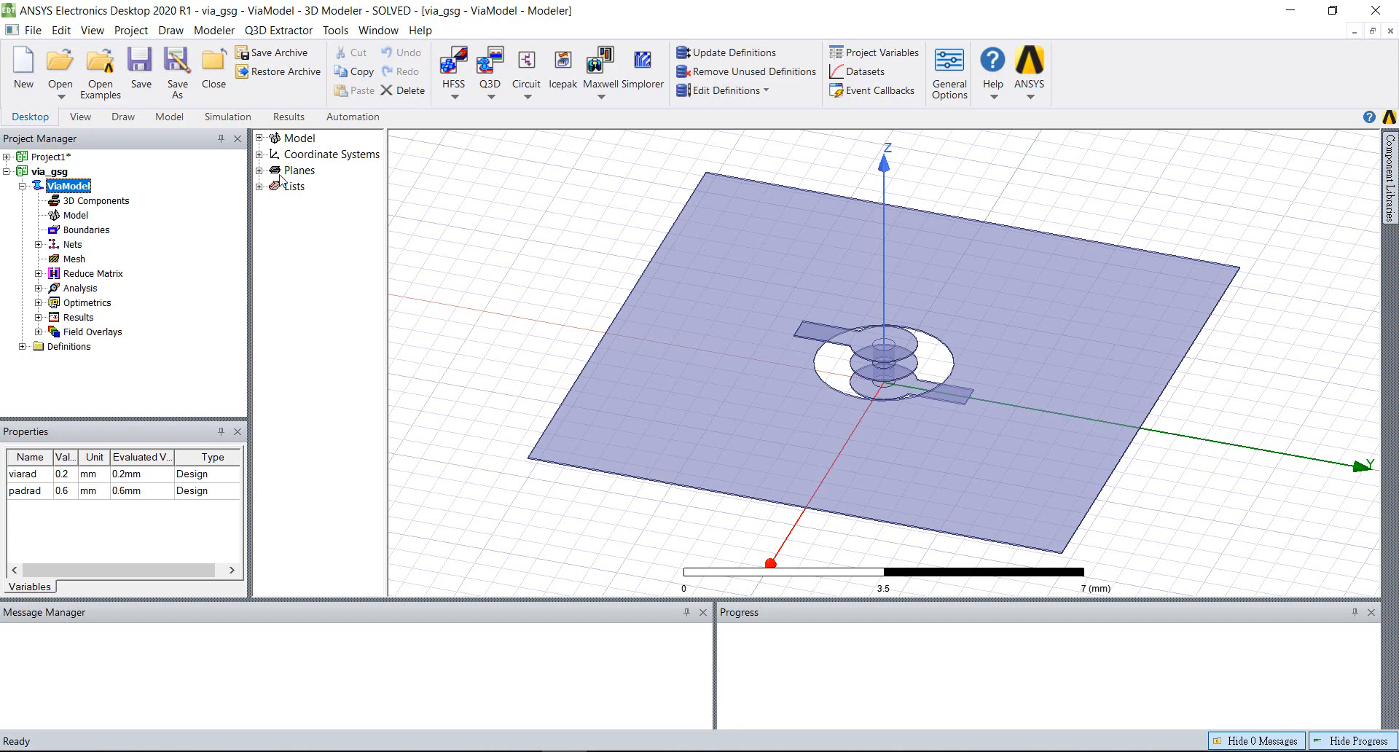
# Expand the Model branch down to its copper solids and highlight the via, the ground plane and the copper group in turn
pyautogui.doubleClick(282, 140)
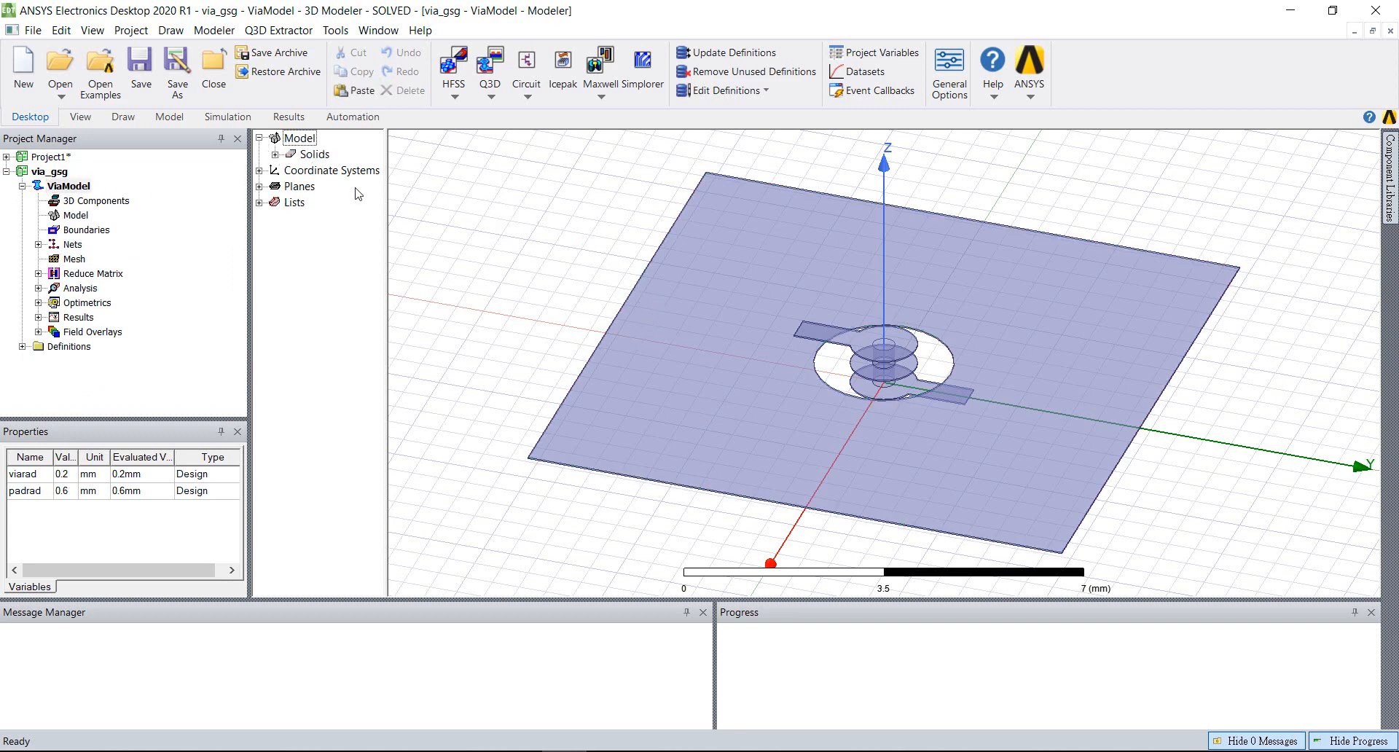
pyautogui.click(276, 154)
pyautogui.click(291, 171)
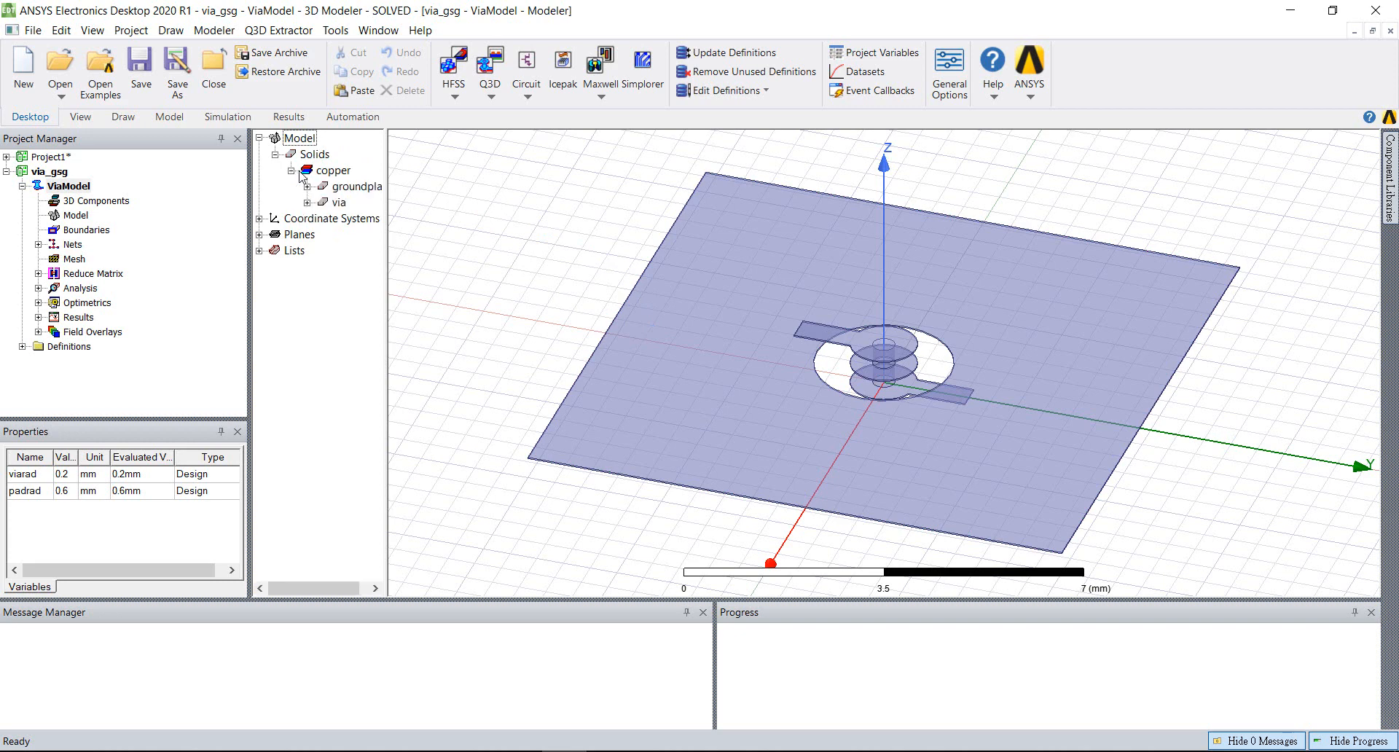
pyautogui.click(339, 202)
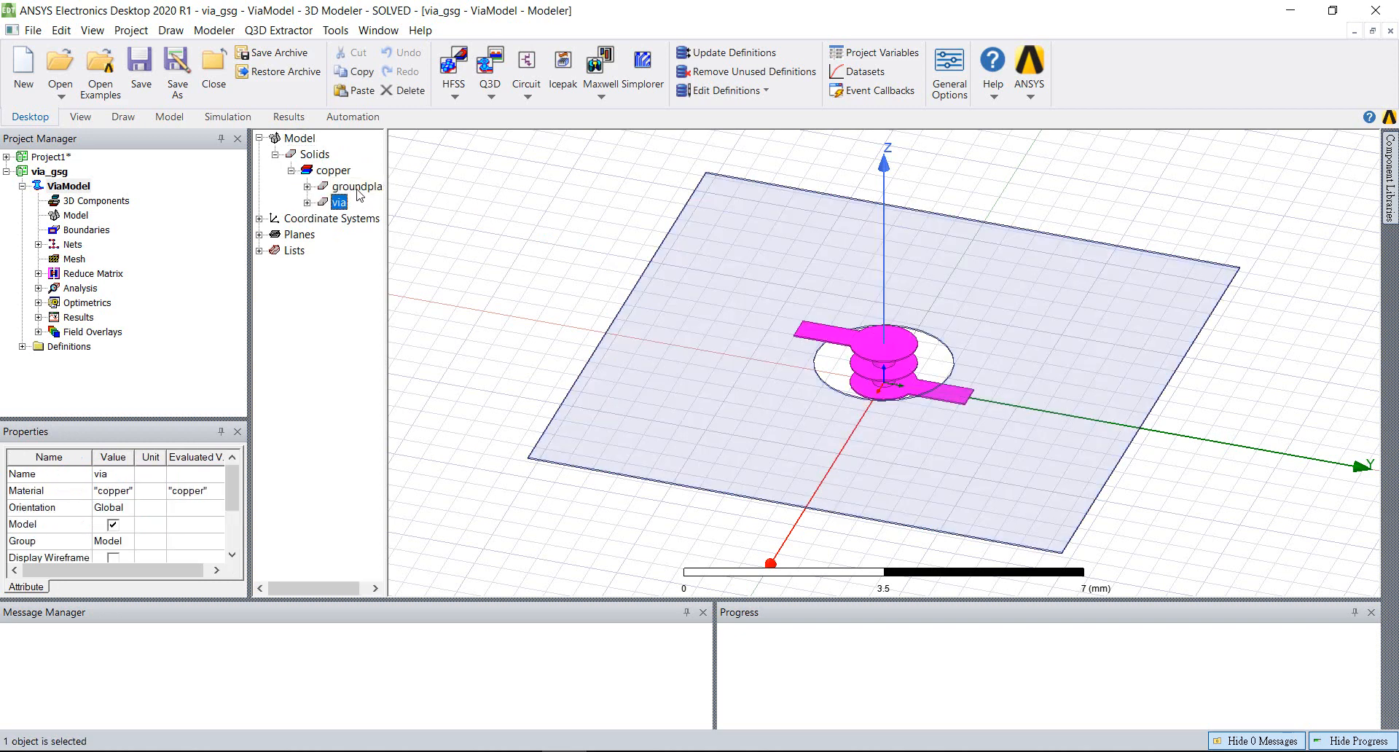
pyautogui.click(354, 187)
pyautogui.click(338, 175)
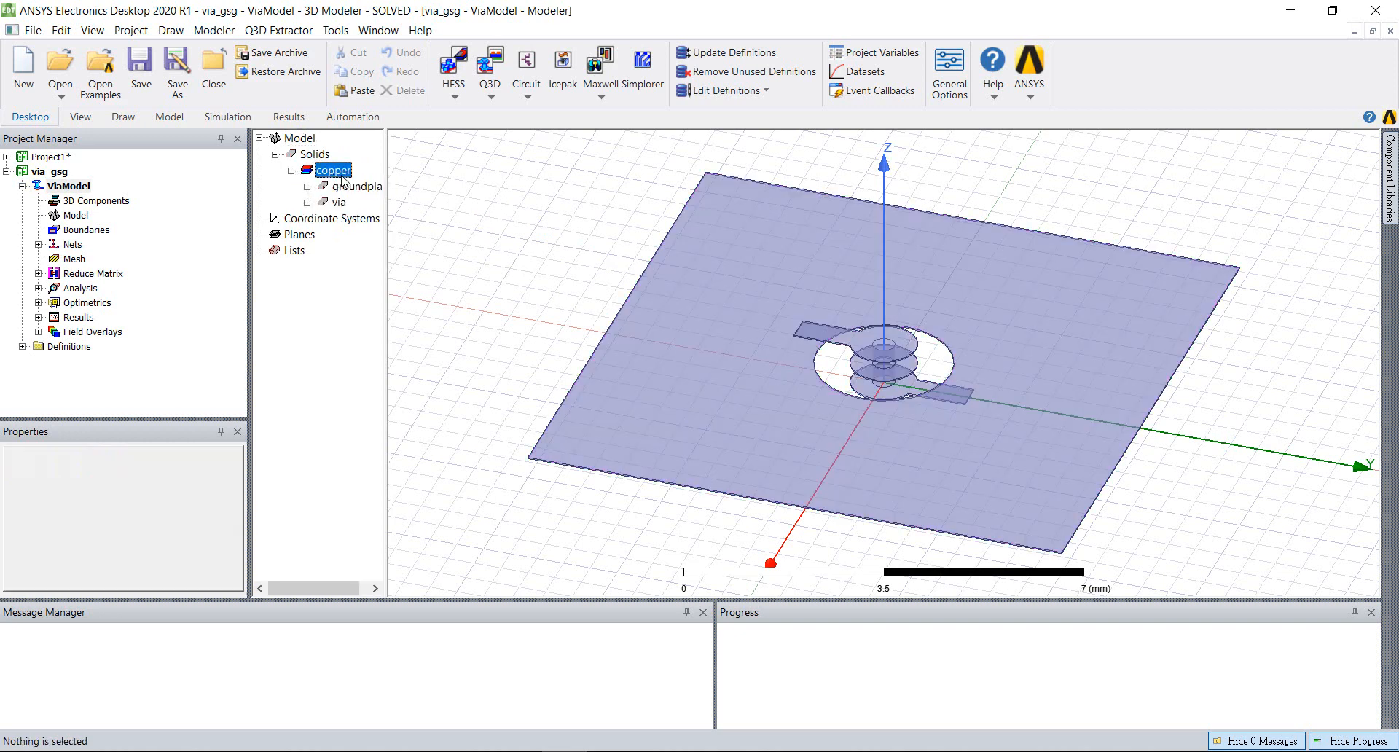
# Select the ground plane solid and enlarge the Properties pane to review its attributes through the transparency entry
pyautogui.click(347, 189)
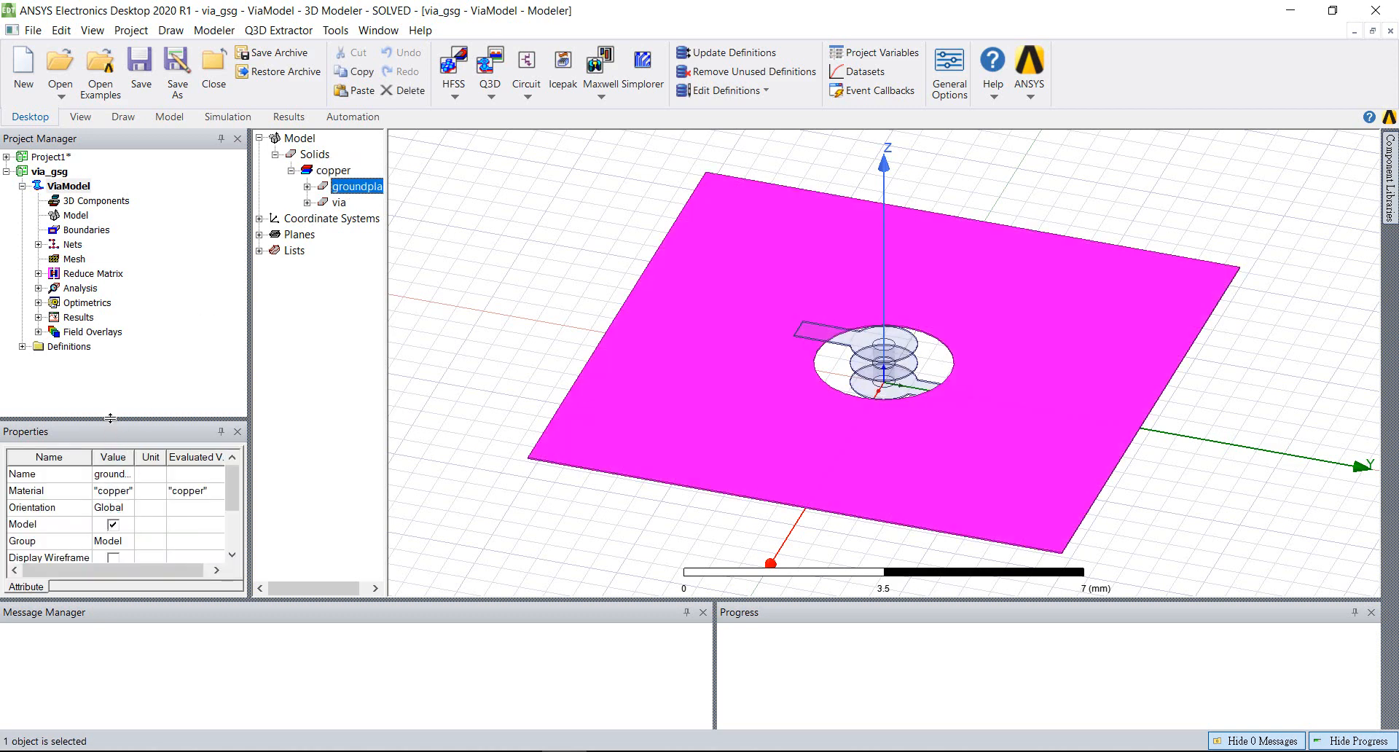
pyautogui.moveTo(110, 417); pyautogui.dragTo(144, 413)
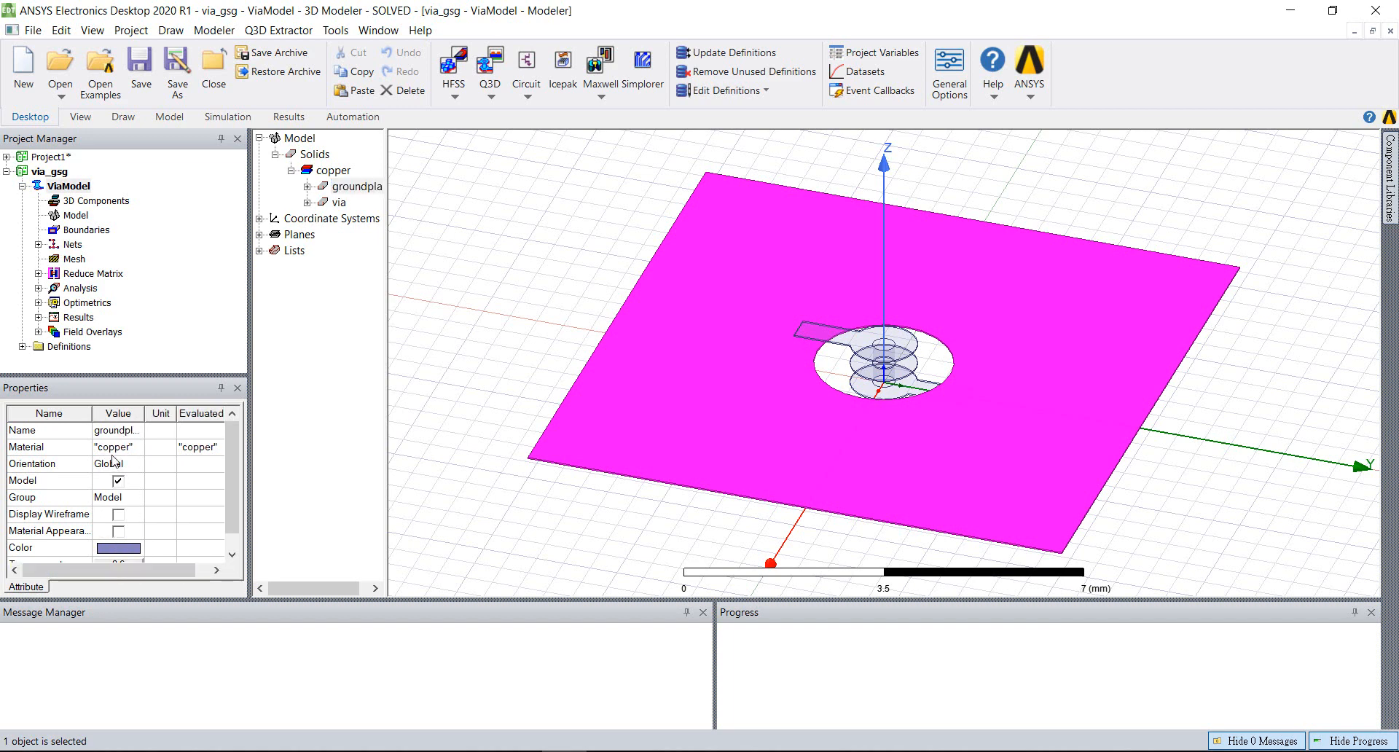
pyautogui.scroll(-1, 235, 513)
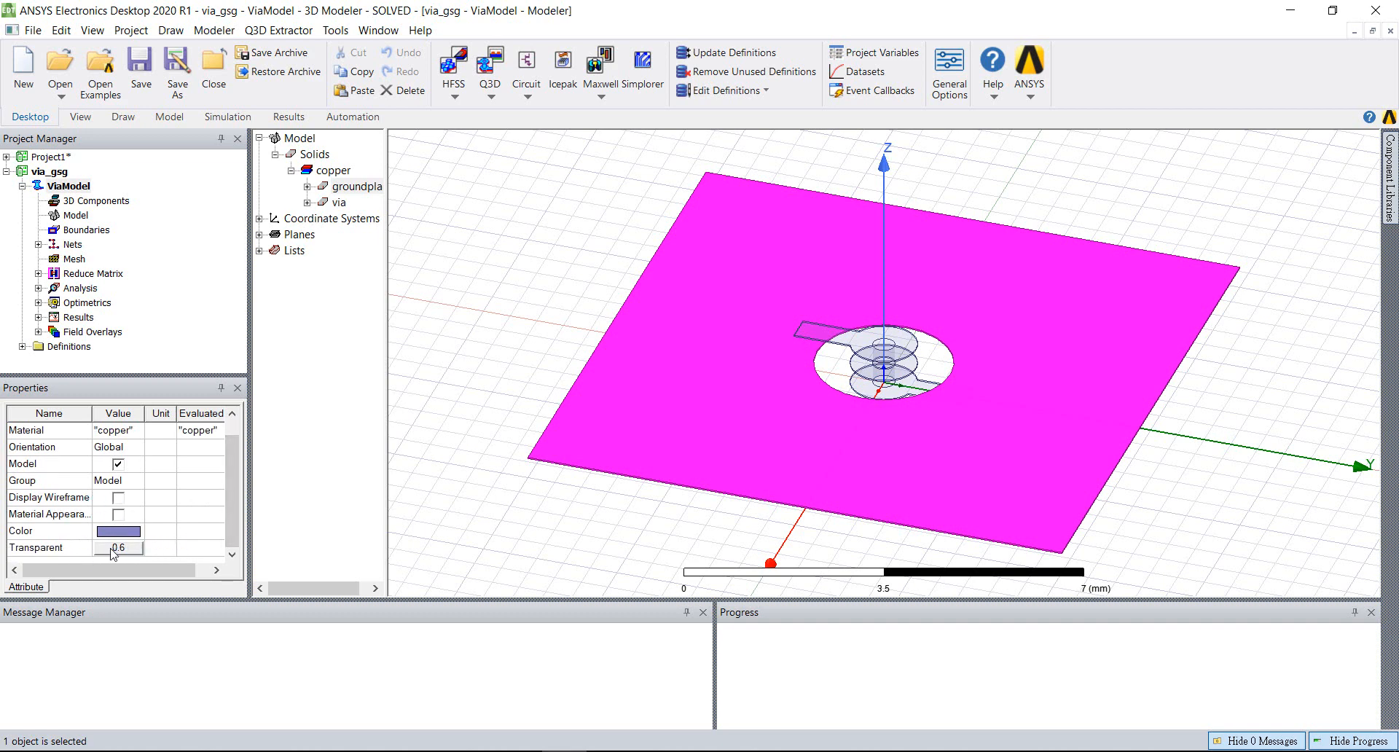
# View the properties of the Global coordinate system and of Setup1 under Analysis
pyautogui.click(259, 218)
pyautogui.click(315, 235)
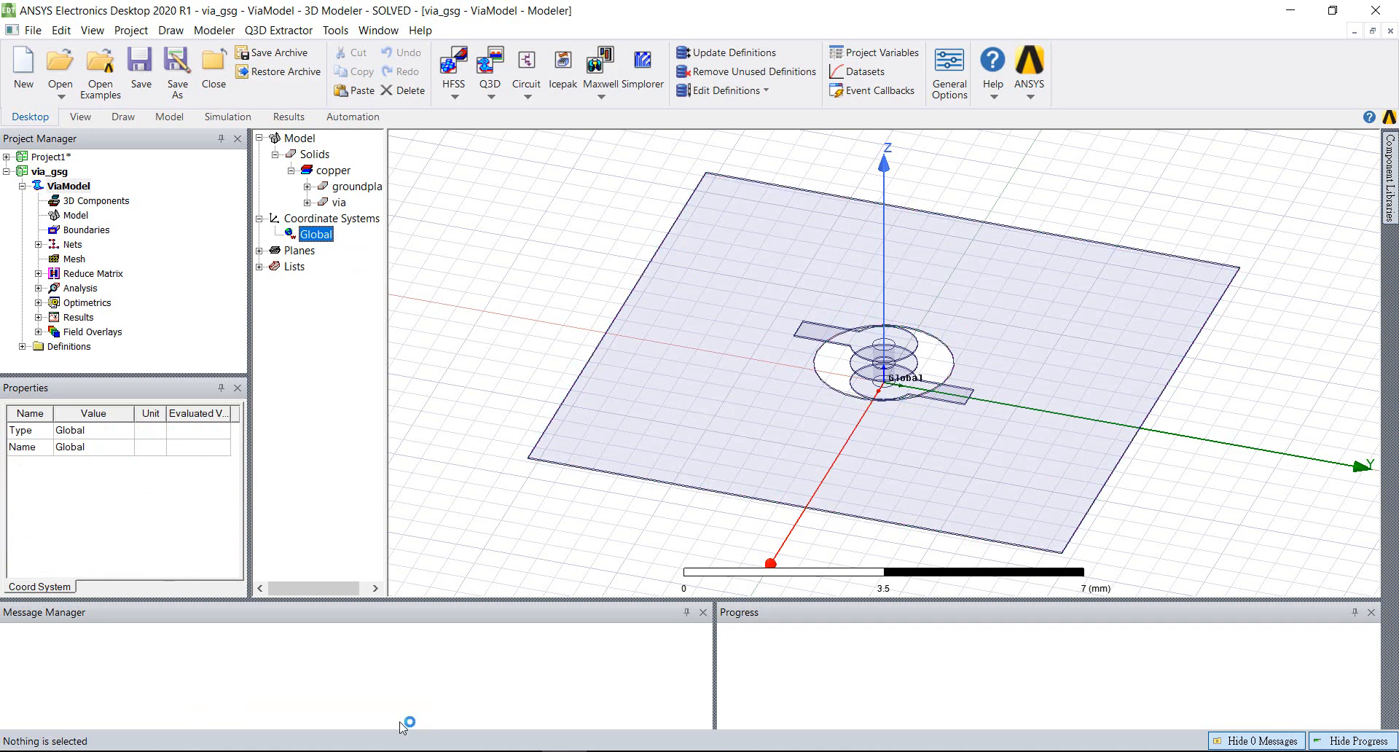
pyautogui.click(39, 288)
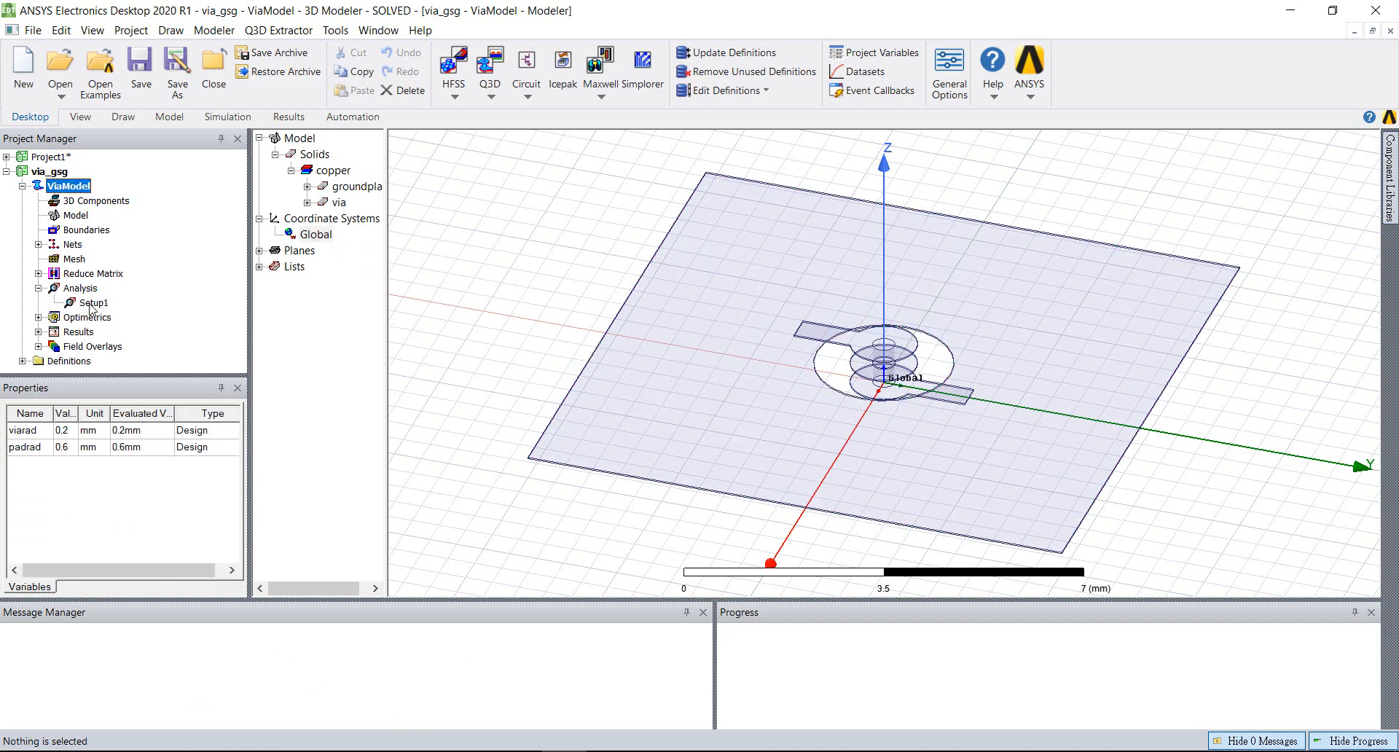
pyautogui.click(92, 302)
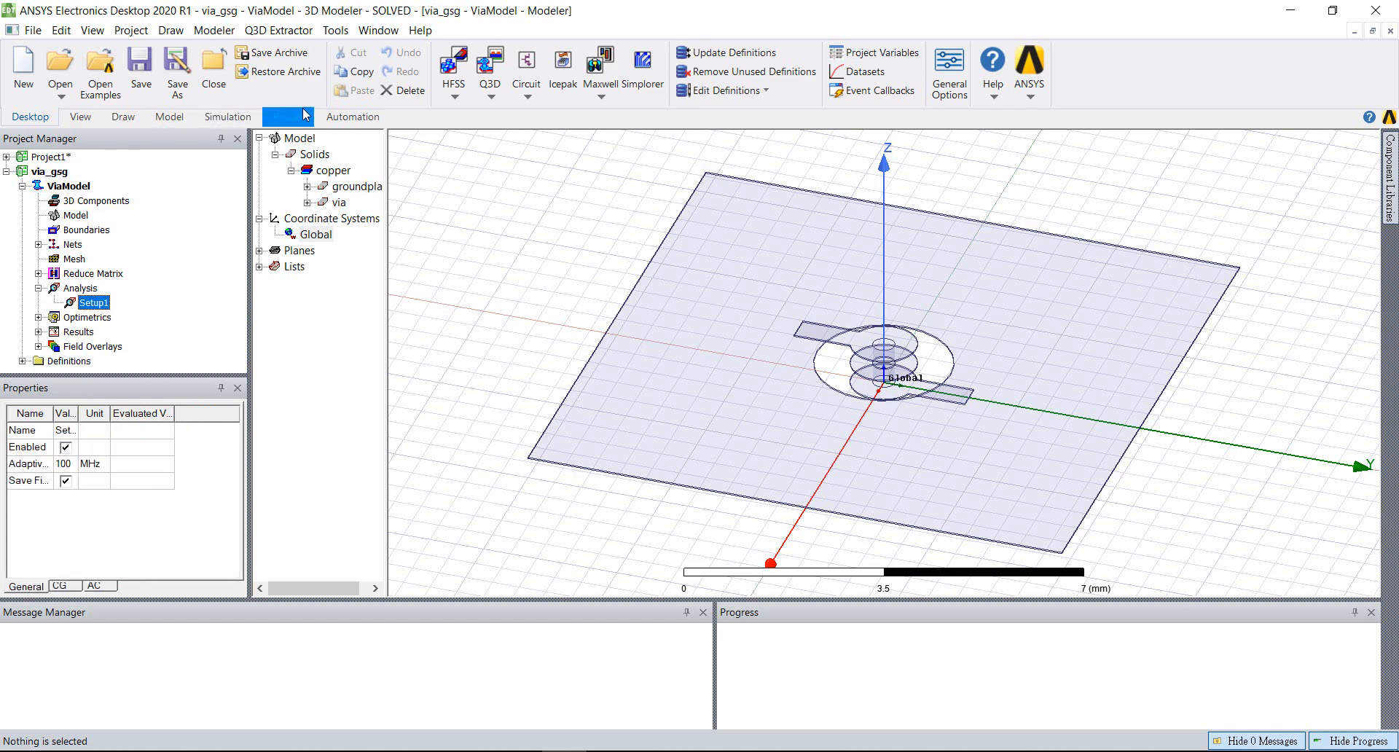
# Run a validation check on the ViaModel design, review the checked items and dismiss the report
pyautogui.click(243, 118)
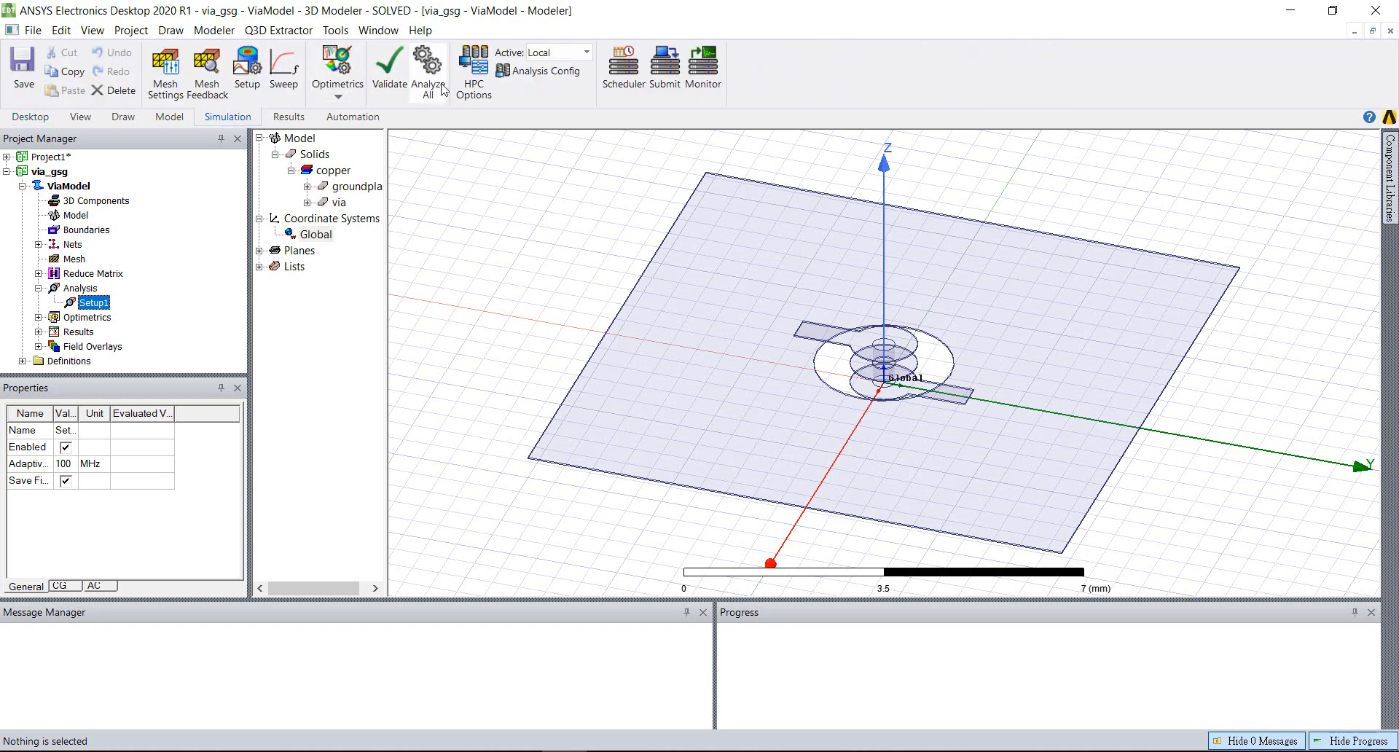
pyautogui.click(390, 71)
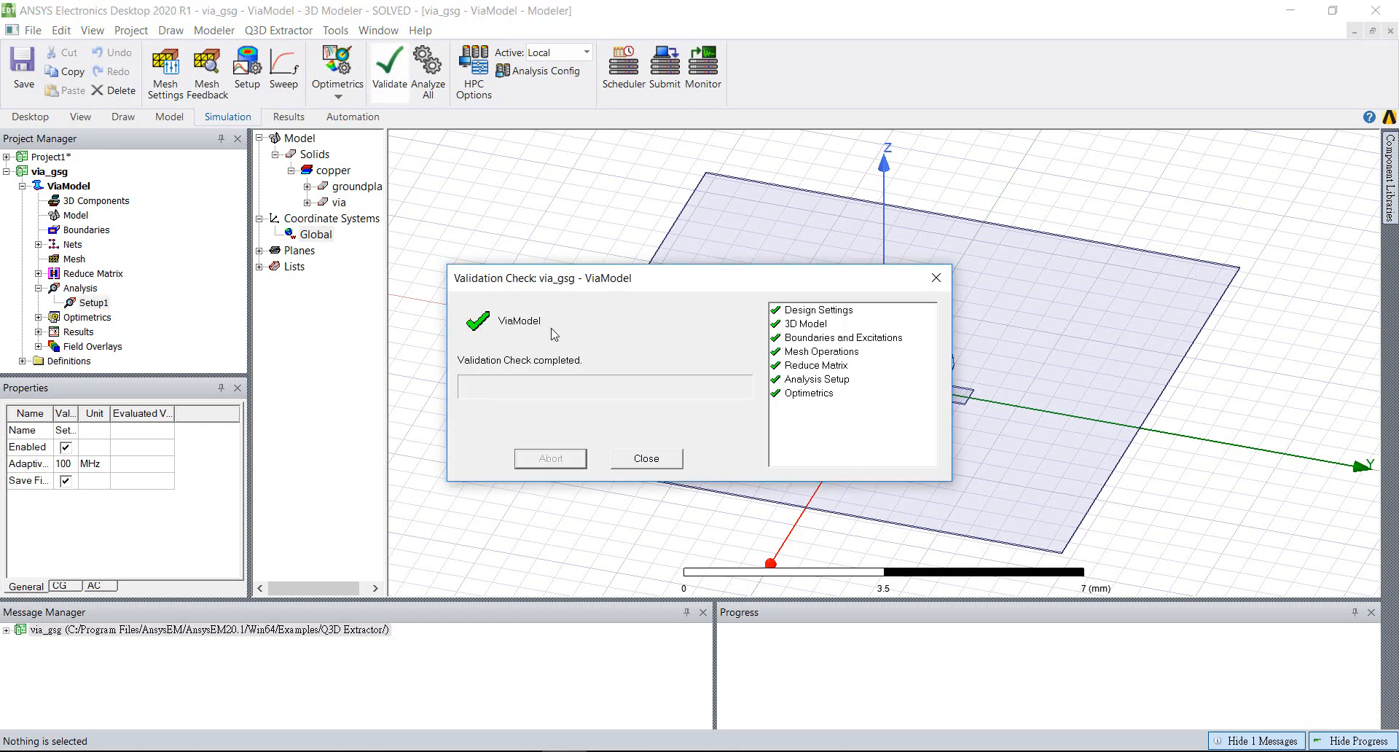
pyautogui.moveTo(553, 290); pyautogui.dragTo(313, 244)
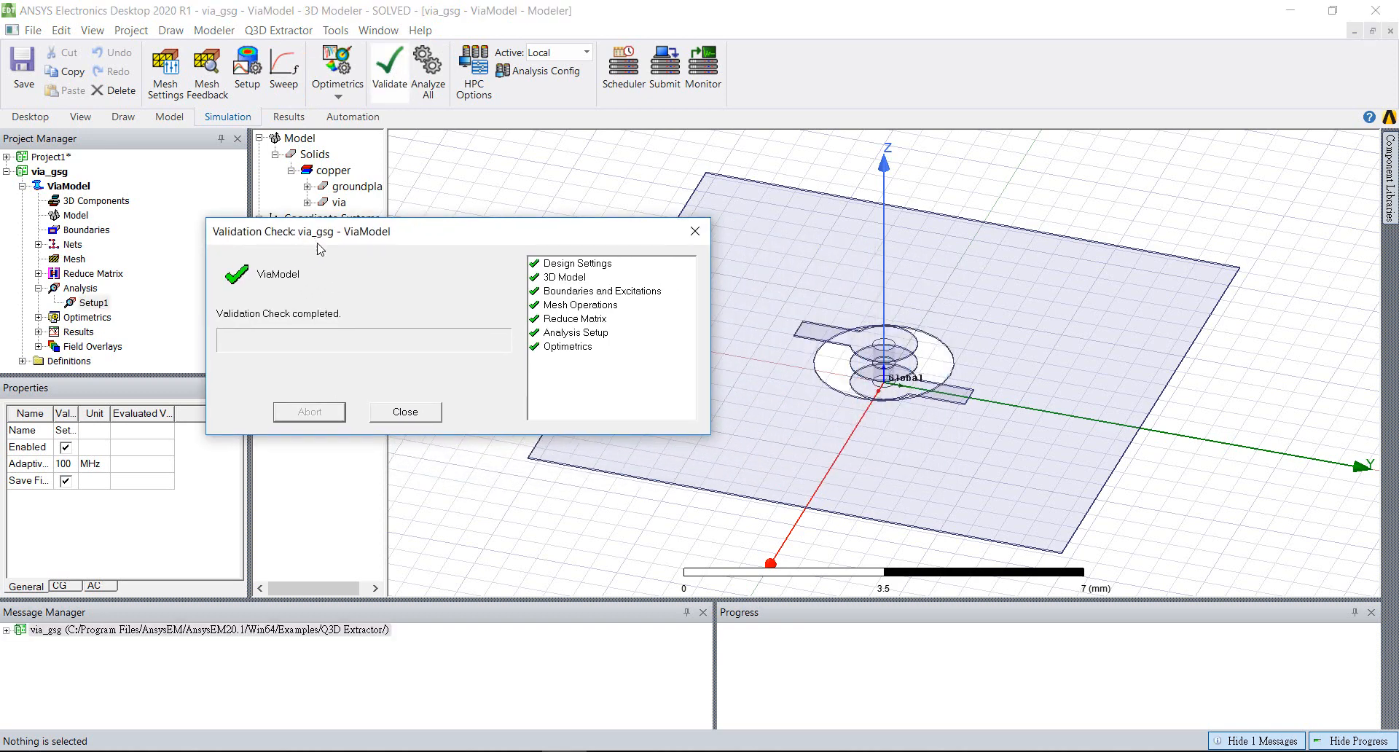
pyautogui.click(405, 412)
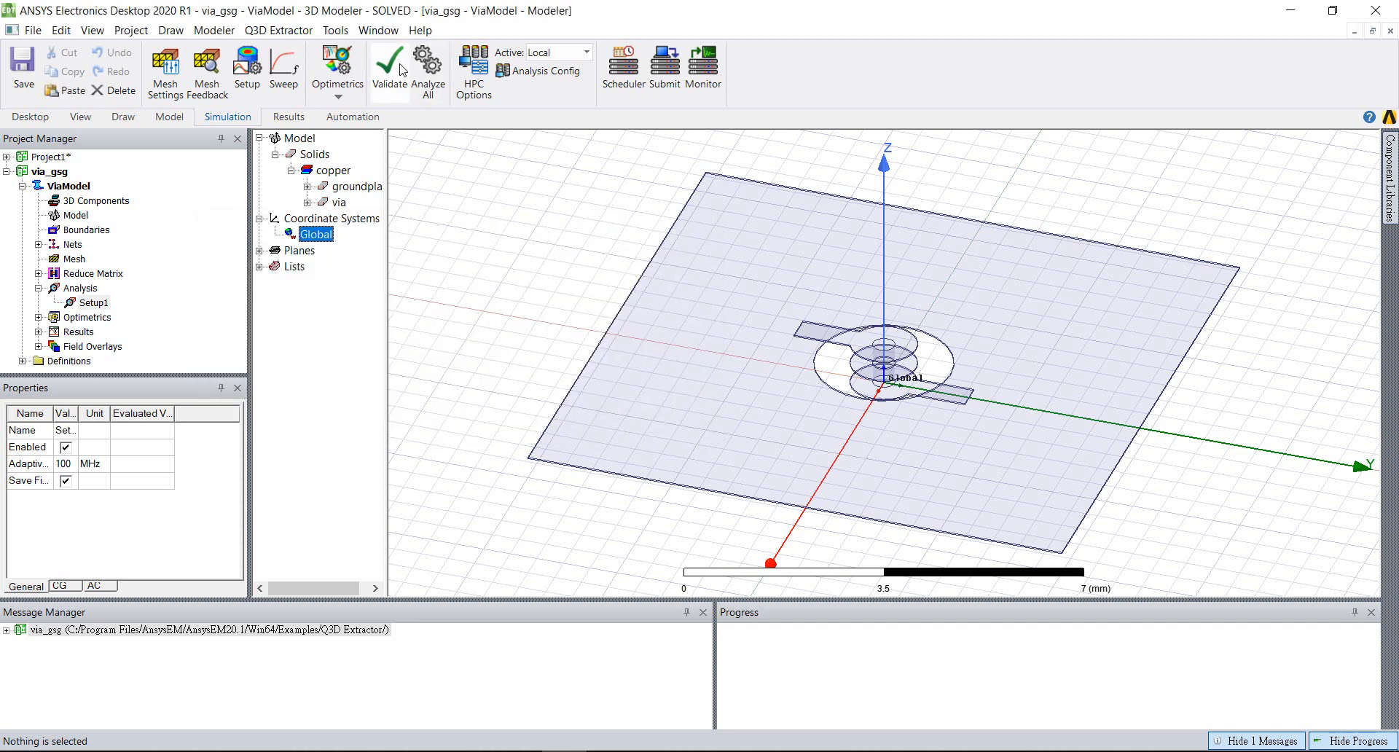
# Compare the core count in the local Analysis Configuration with the CPU details in Task Manager, and close the configuration unchanged
pyautogui.click(523, 73)
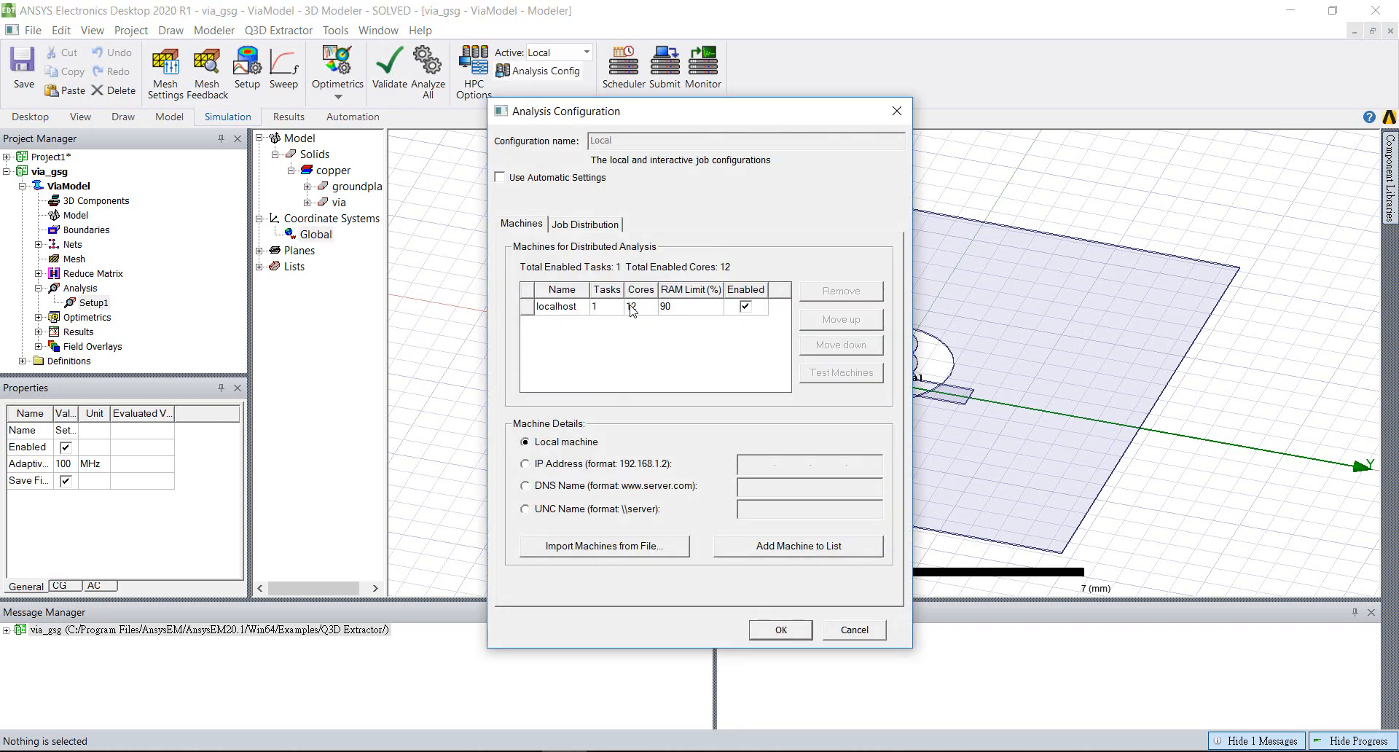
pyautogui.moveTo(623, 109); pyautogui.dragTo(408, 94)
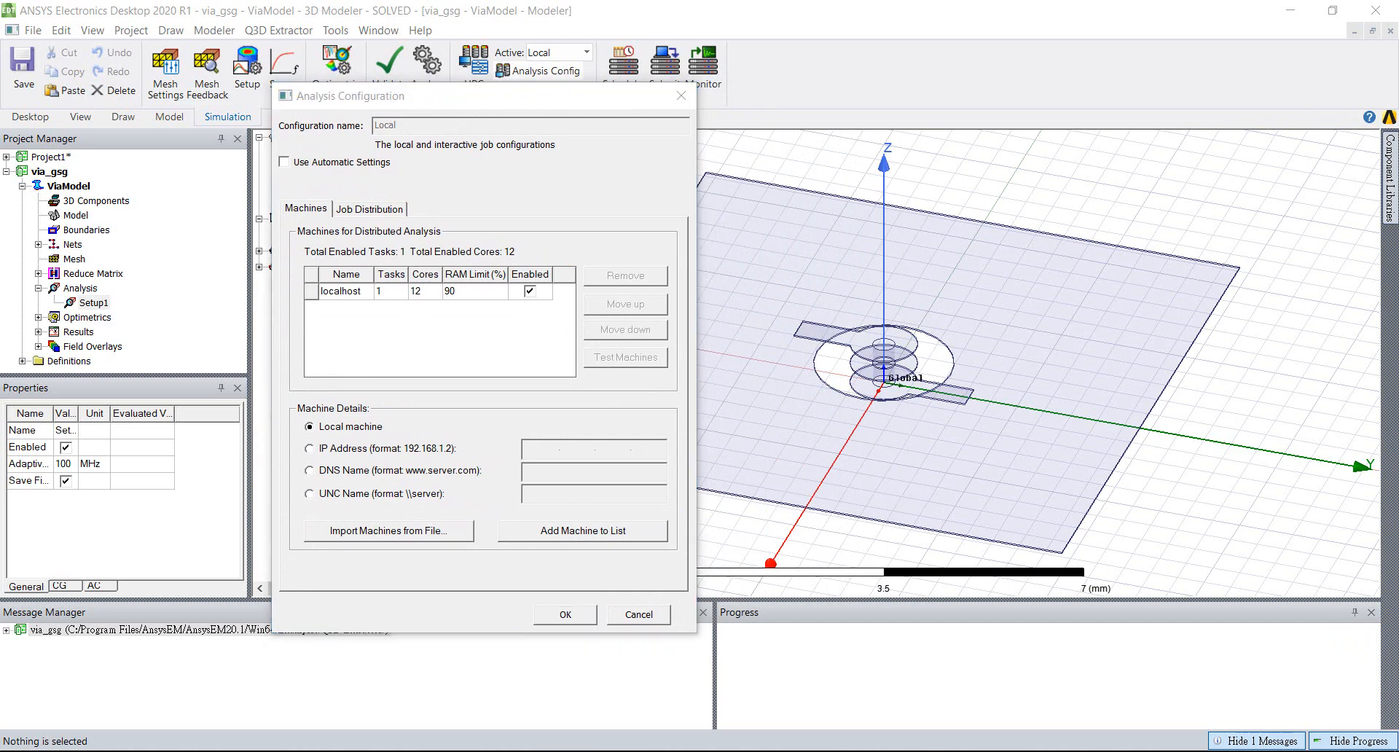
pyautogui.rightClick(773, 751)
pyautogui.click(833, 678)
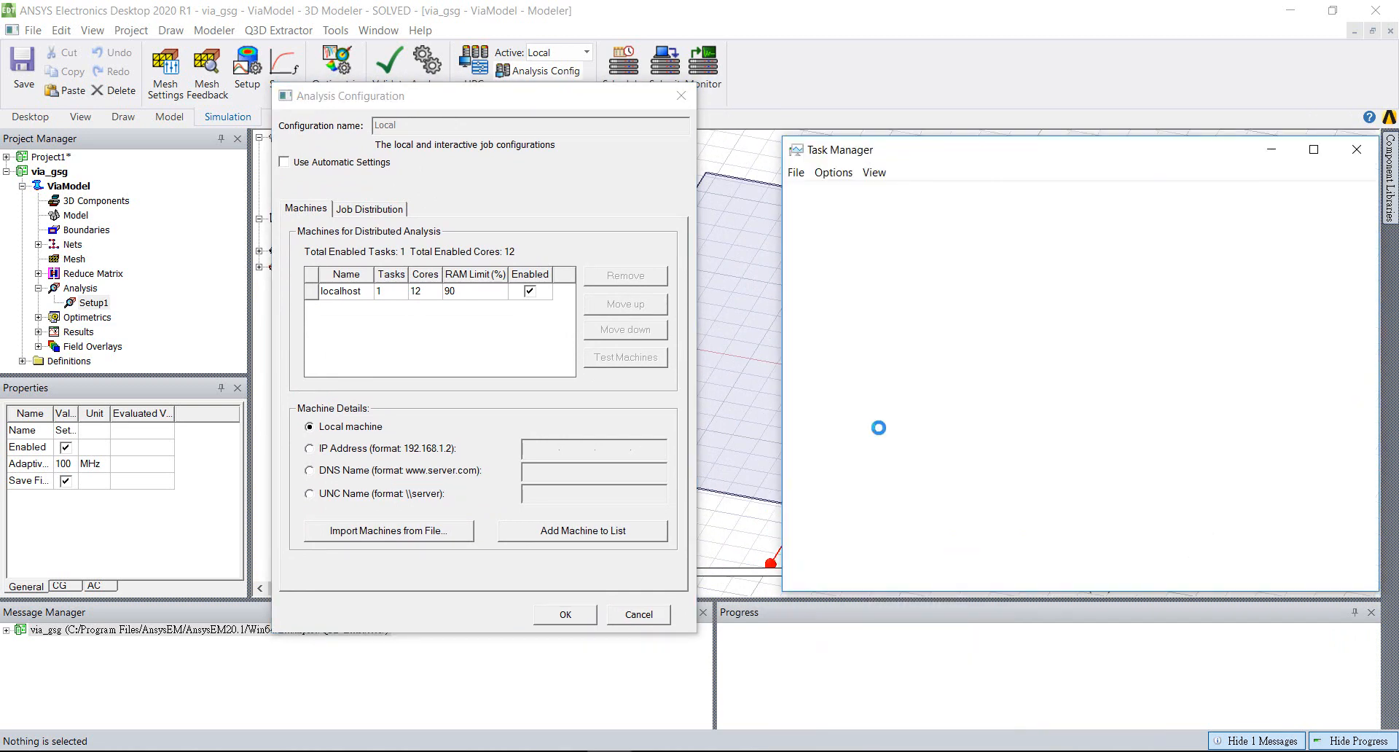
pyautogui.moveTo(975, 150); pyautogui.dragTo(907, 143)
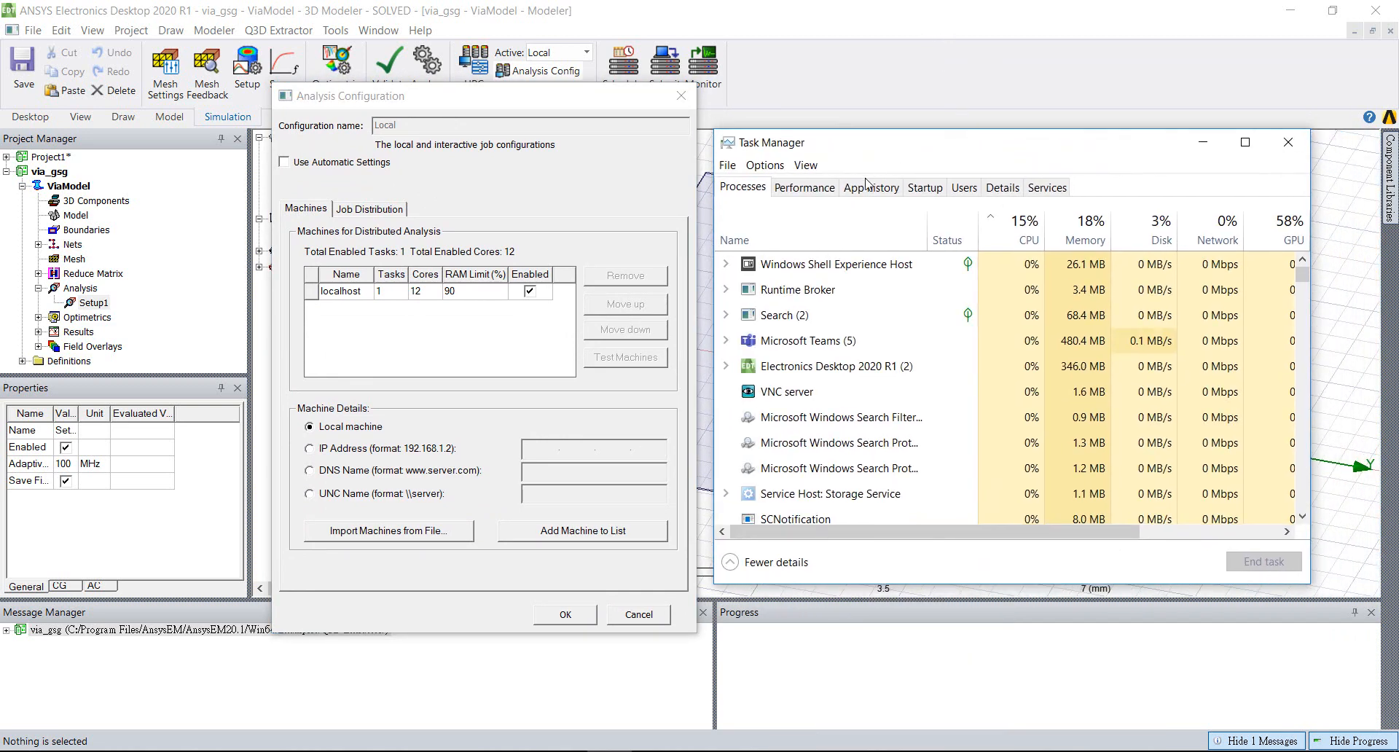
pyautogui.click(805, 187)
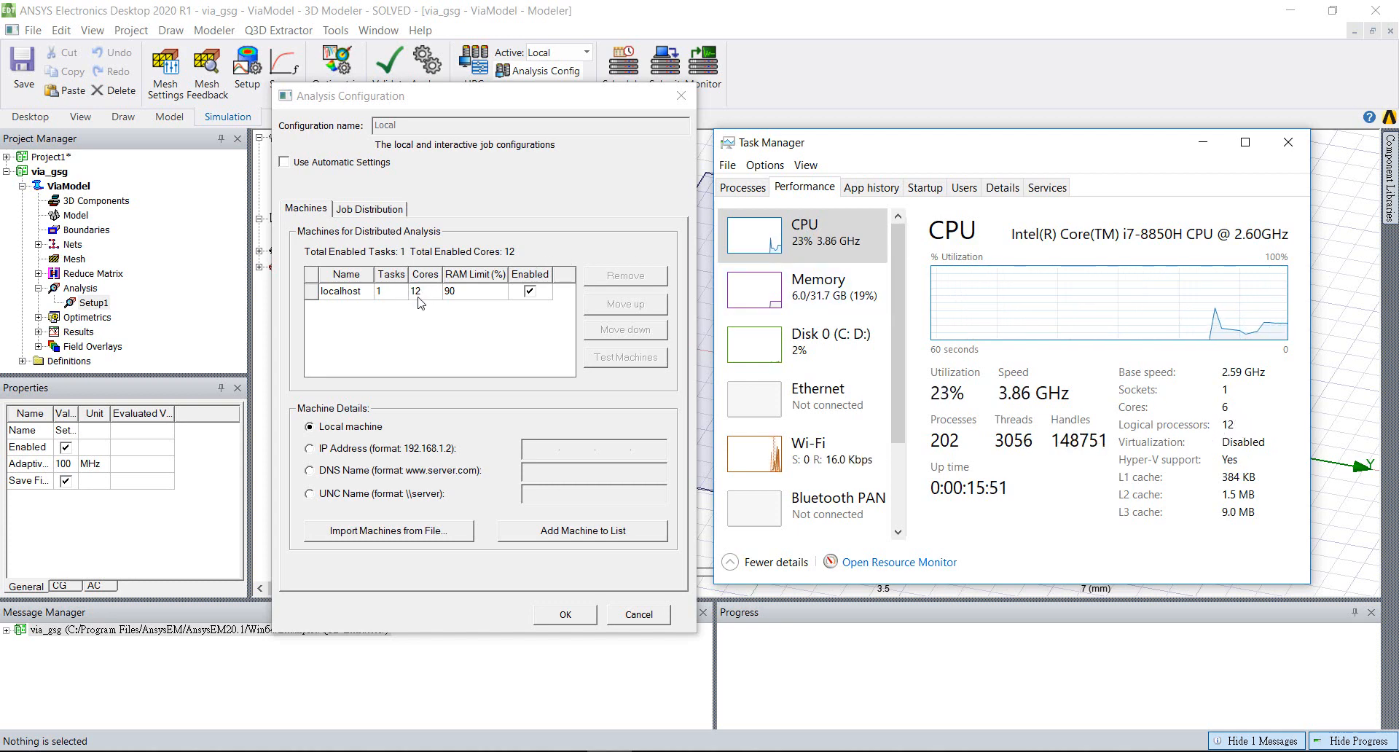
pyautogui.click(679, 95)
pyautogui.click(679, 96)
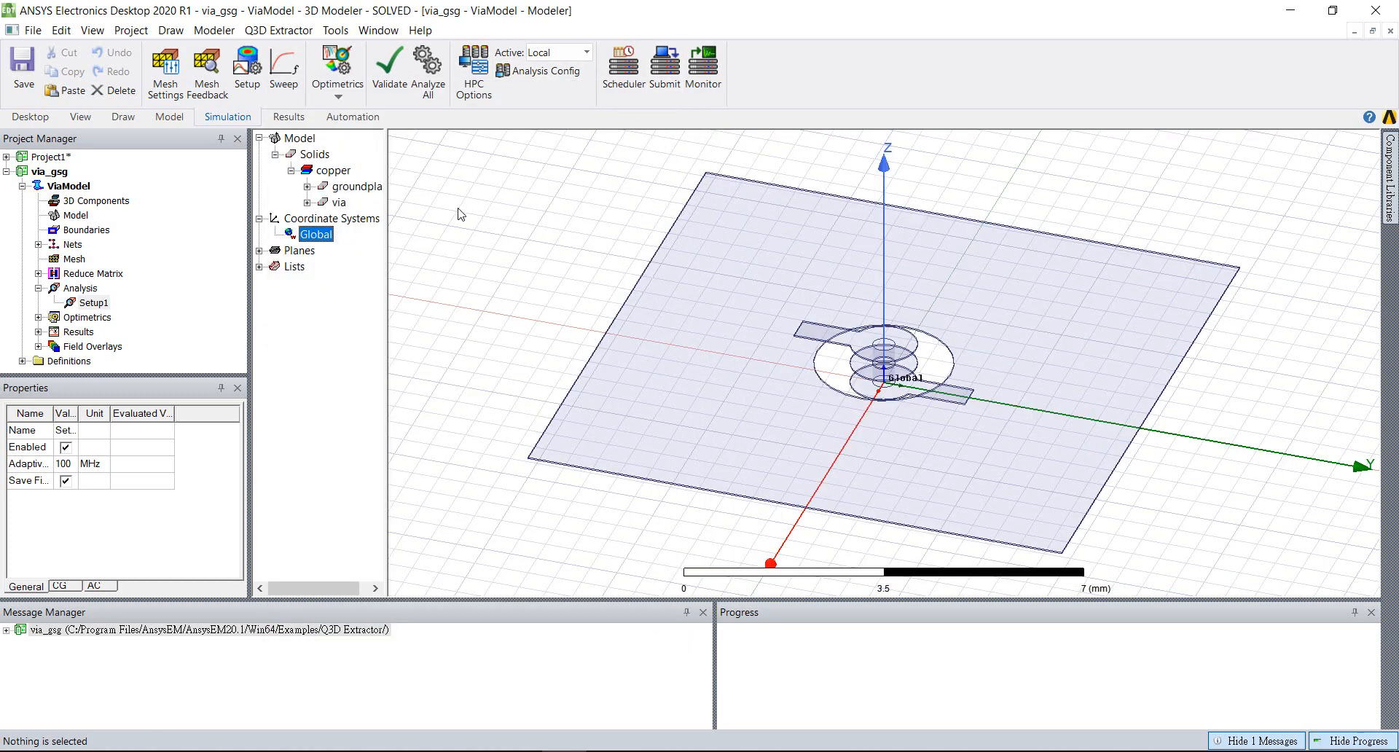
# Analyze Setup1 of ViaModel and bring up Task Manager's CPU performance graph during the solve
pyautogui.rightClick(108, 310)
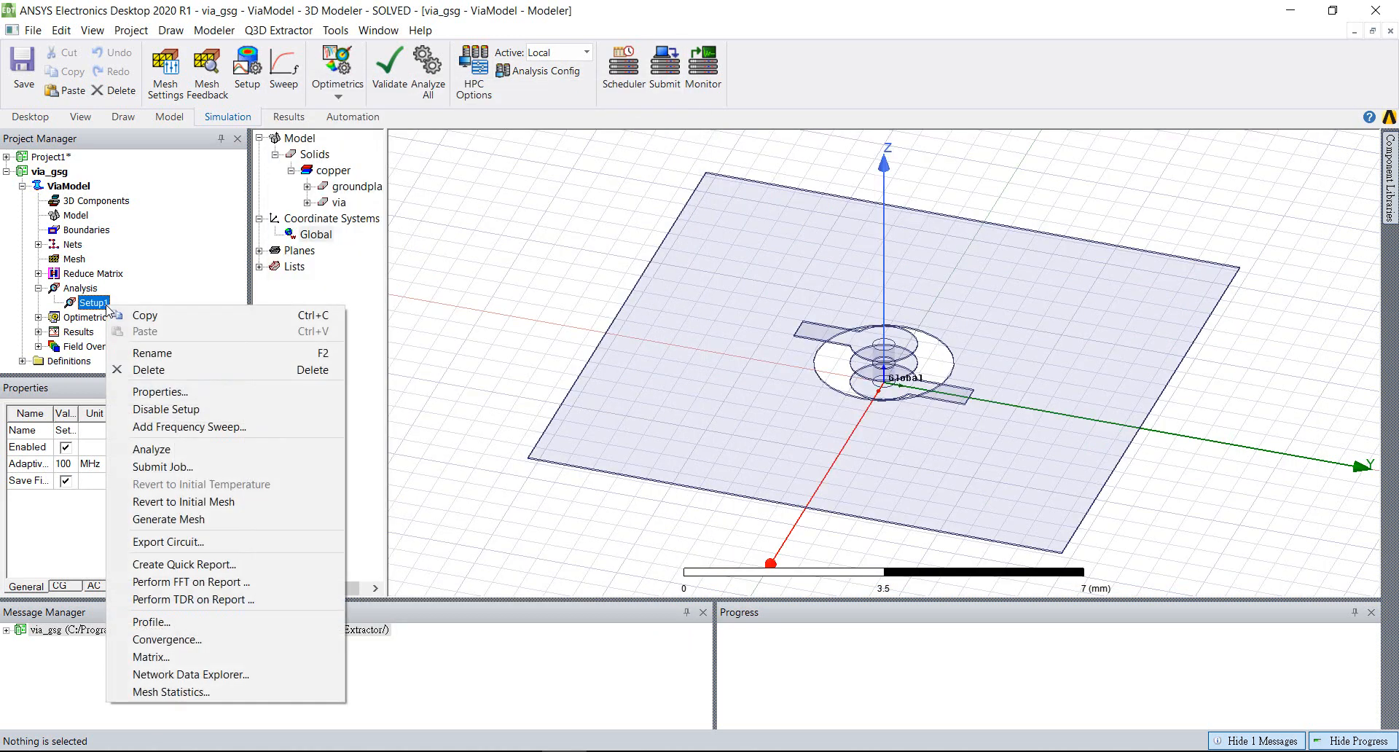
pyautogui.click(151, 450)
pyautogui.hotkey('ctrl', 'shift', 'Escape')
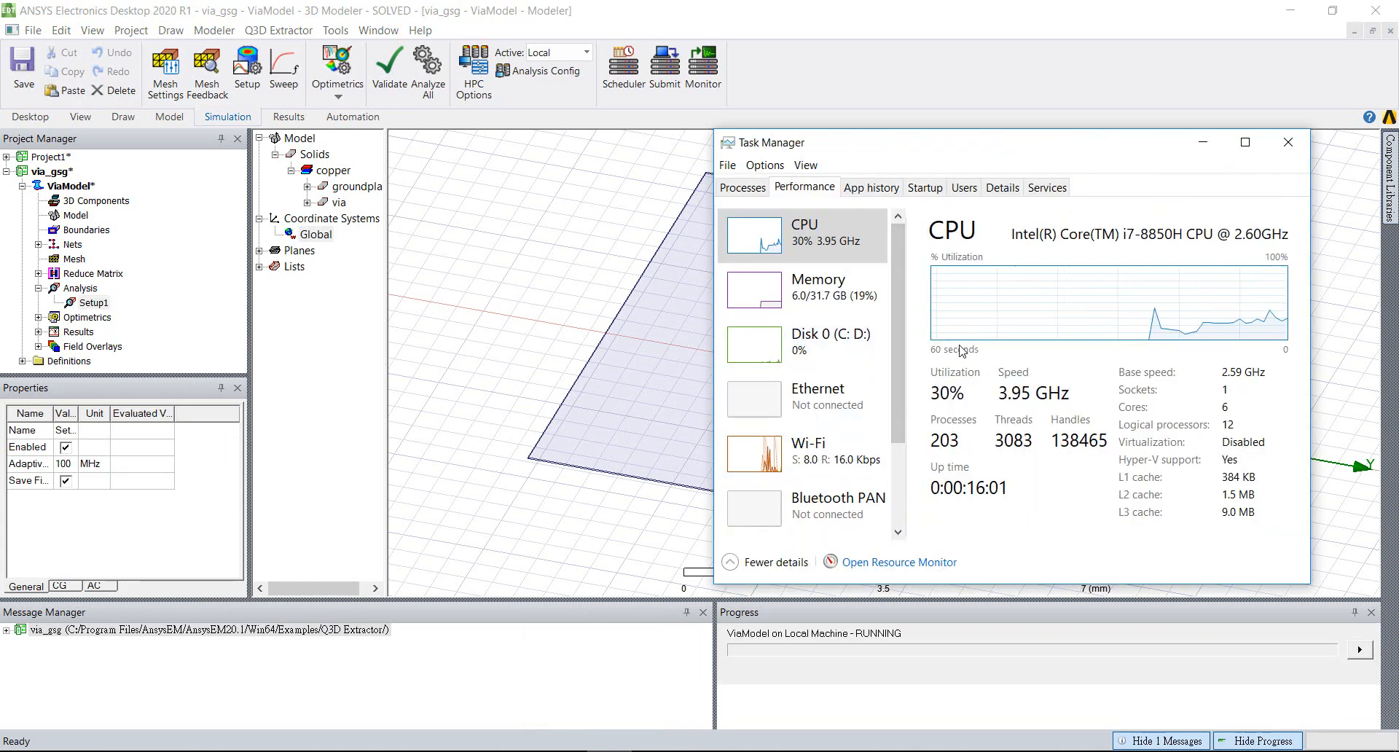
# Open the convergence data for Setup1 and move the Solutions window aside
pyautogui.click(98, 306)
pyautogui.rightClick(99, 306)
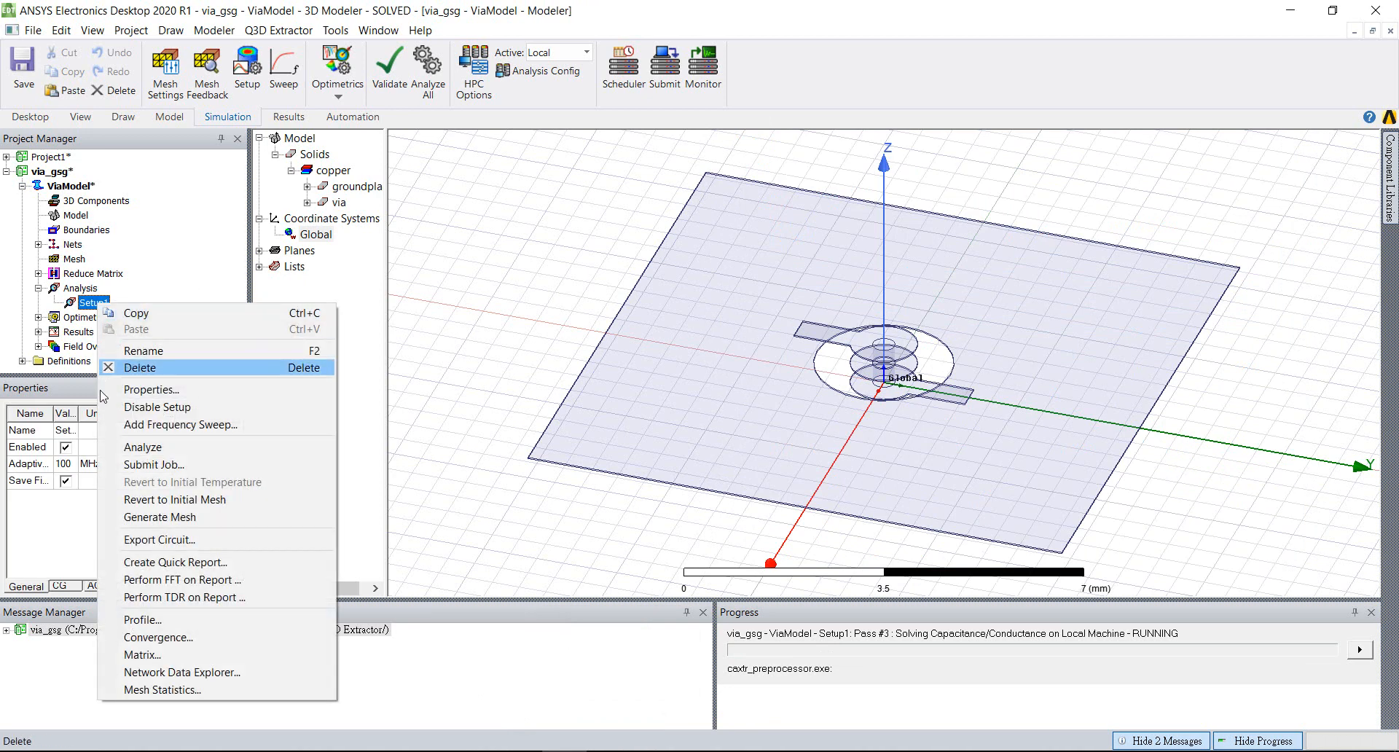
pyautogui.click(138, 640)
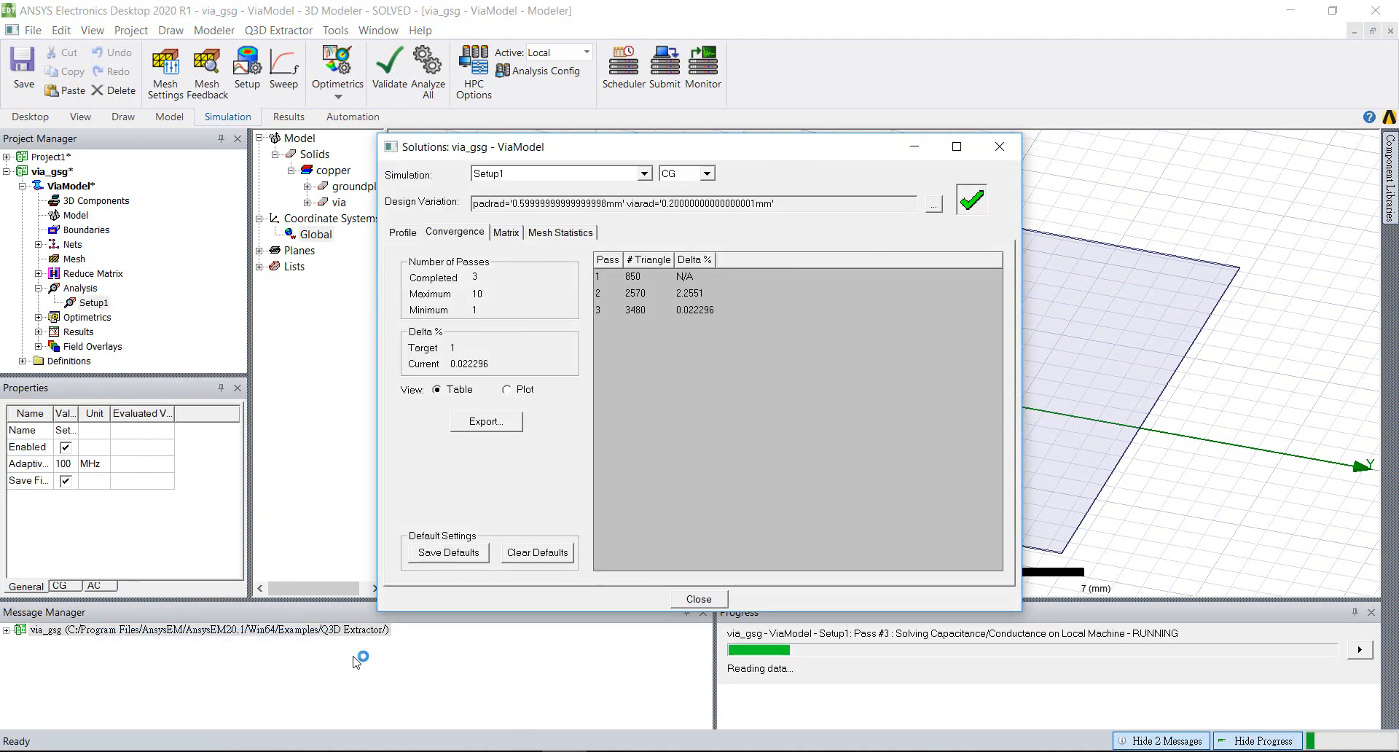
pyautogui.moveTo(705, 151); pyautogui.dragTo(538, 136)
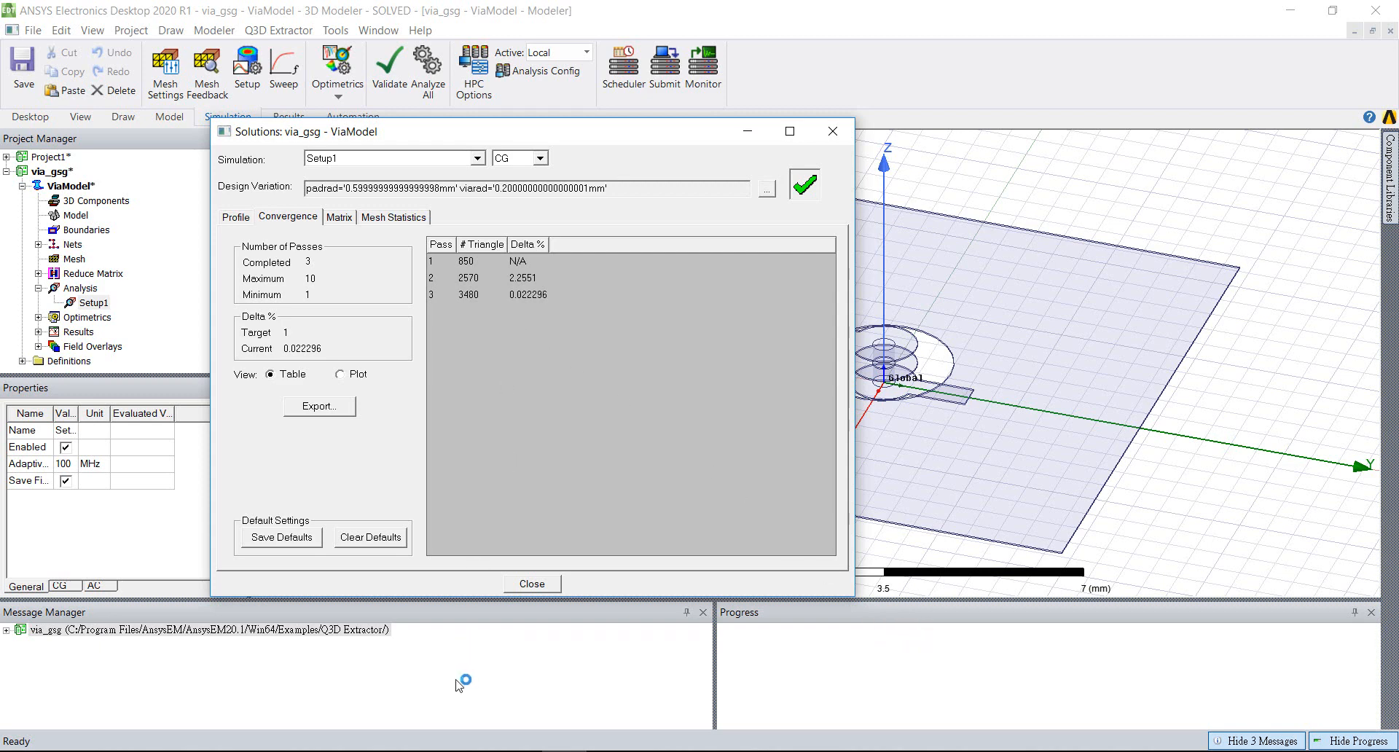
# Examine the CPU activity of the solve in Task Manager and return to the Setup1 convergence table
pyautogui.click(610, 751)
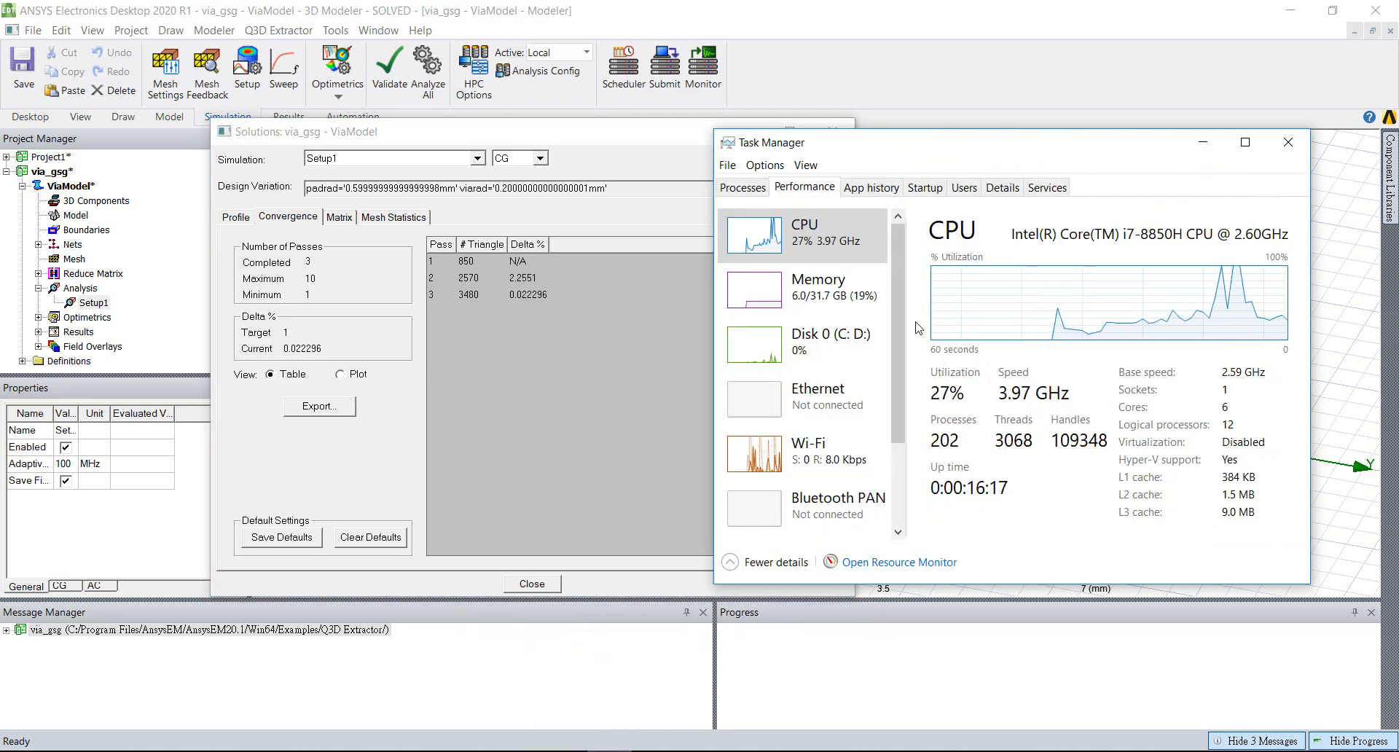
pyautogui.moveTo(927, 156); pyautogui.dragTo(927, 156)
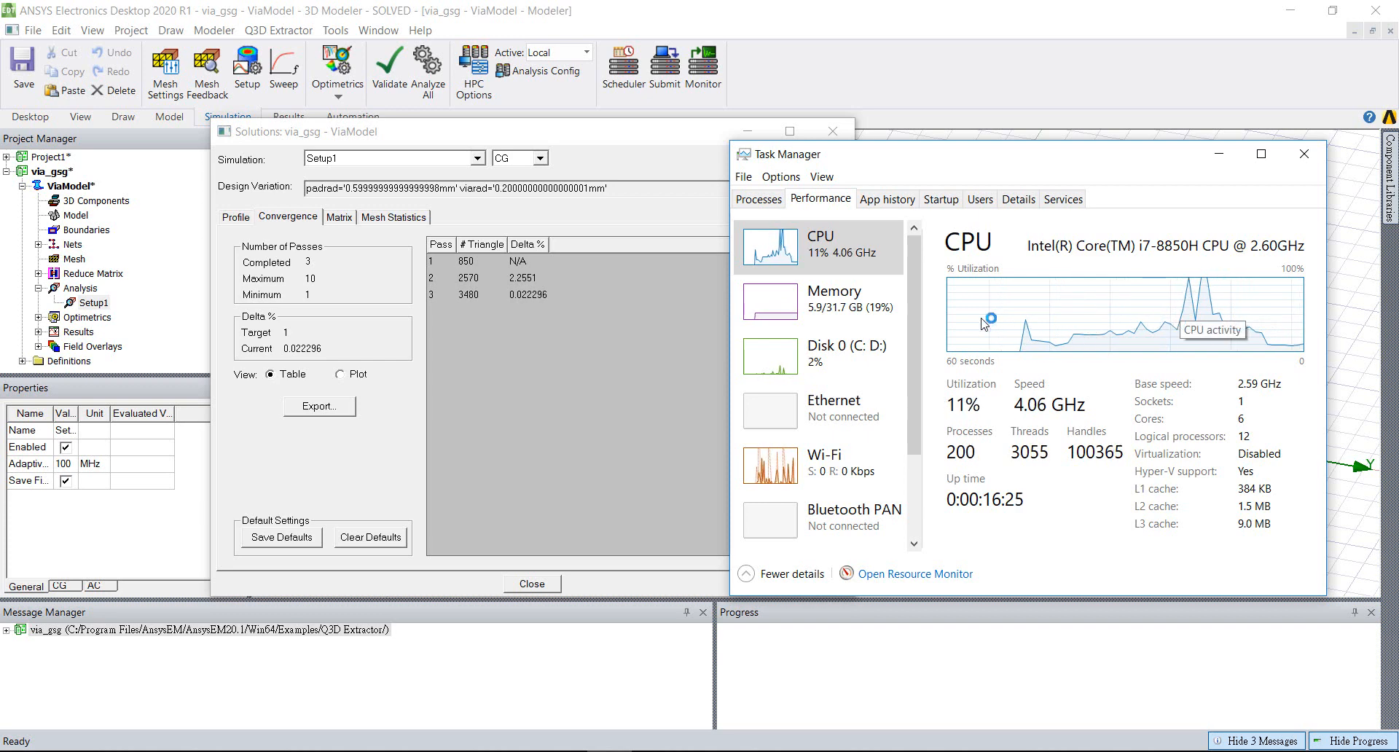
pyautogui.moveTo(529, 140); pyautogui.dragTo(473, 141)
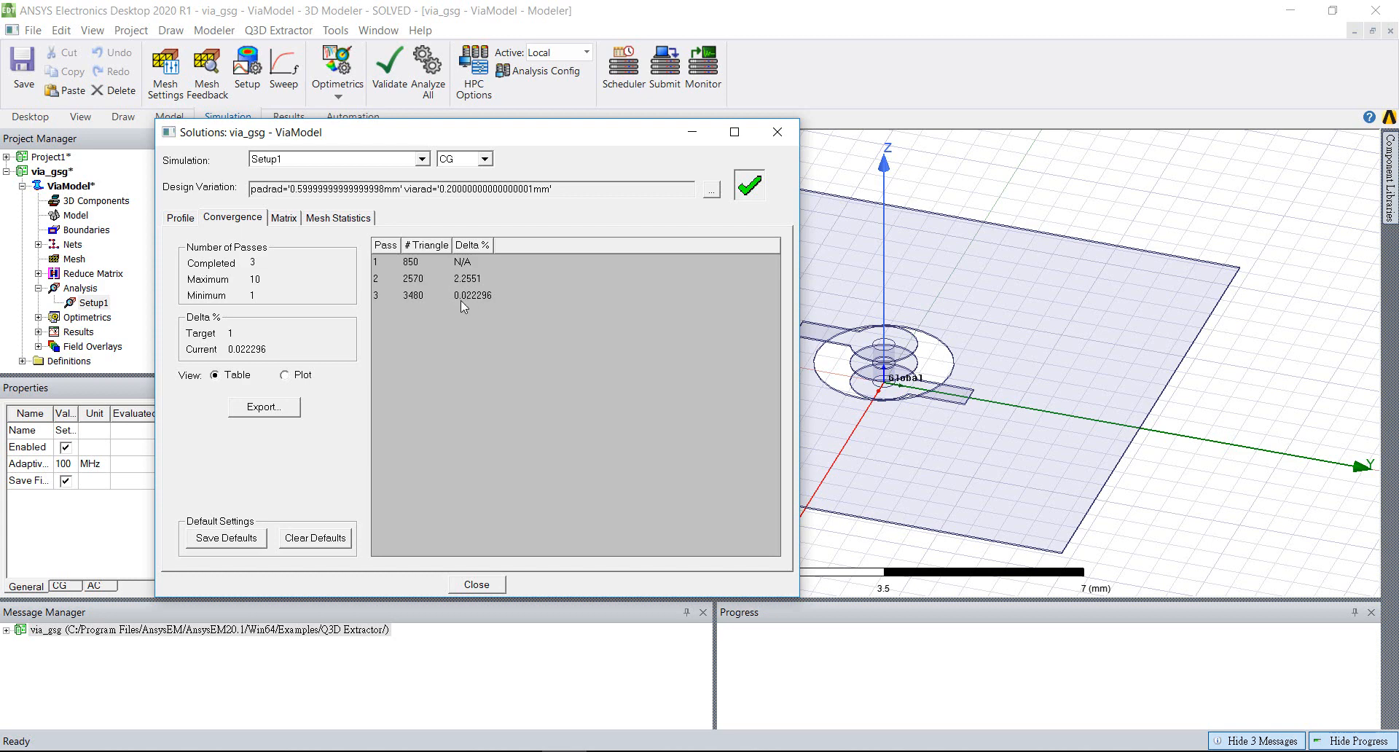
# View the Setup1 convergence as a plot of Delta % against pass, and close the Solutions window
pyautogui.click(285, 375)
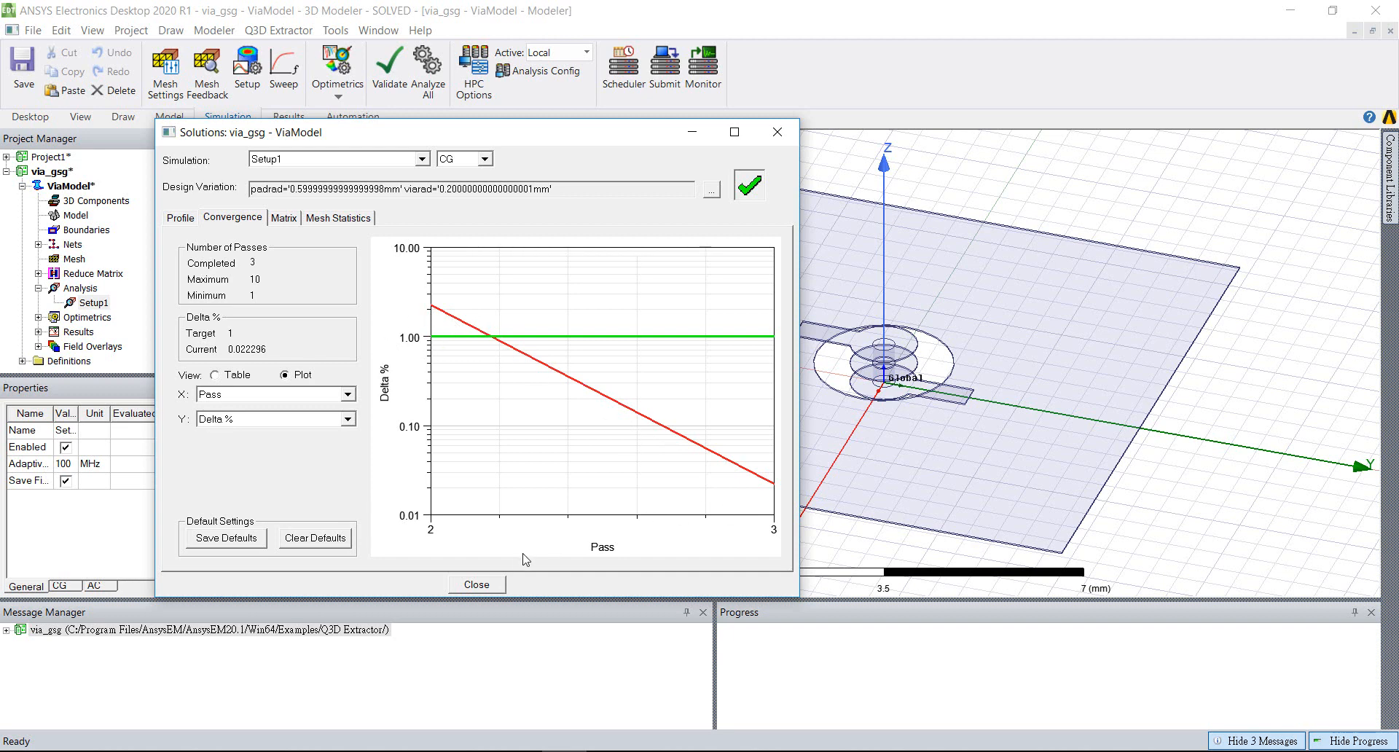
pyautogui.click(485, 589)
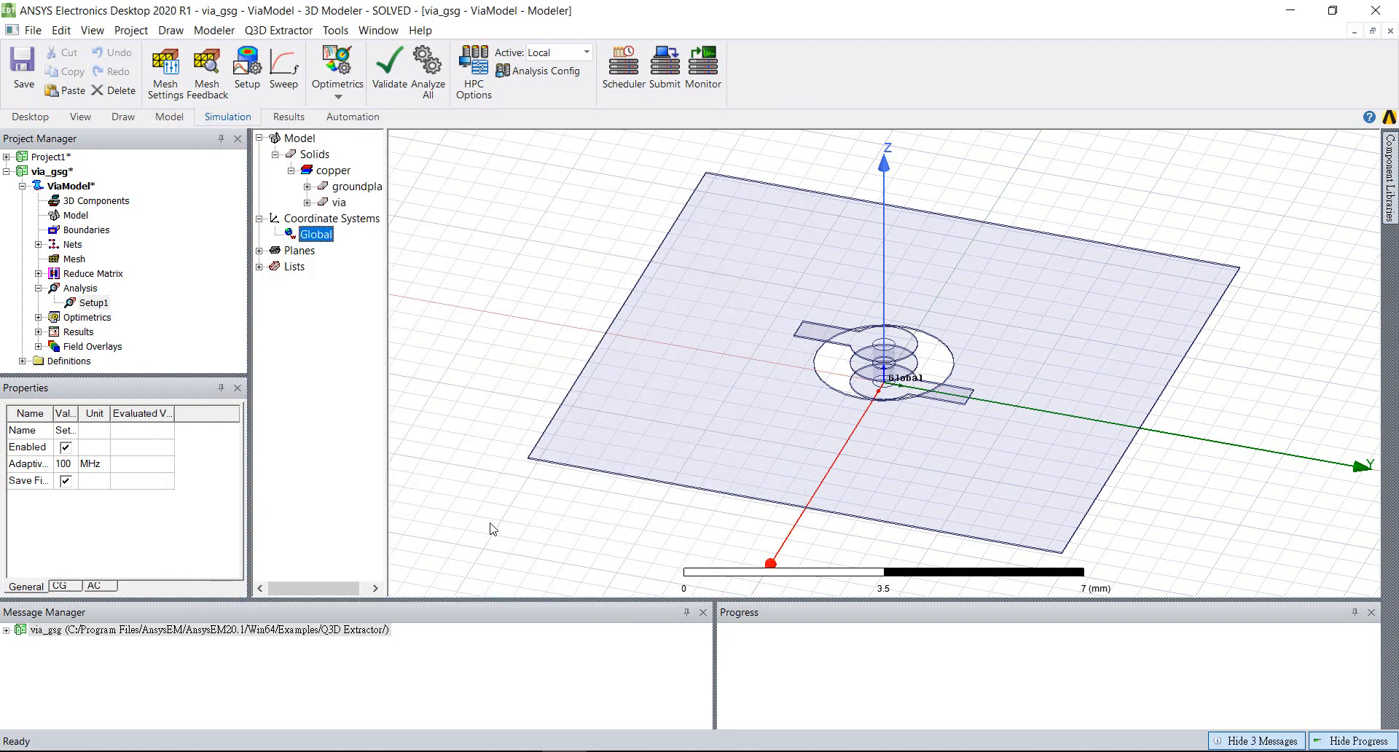
# Review the General and CG settings of Setup1, including the adaptive solution limits, and close the solve setup without changes
pyautogui.doubleClick(96, 303)
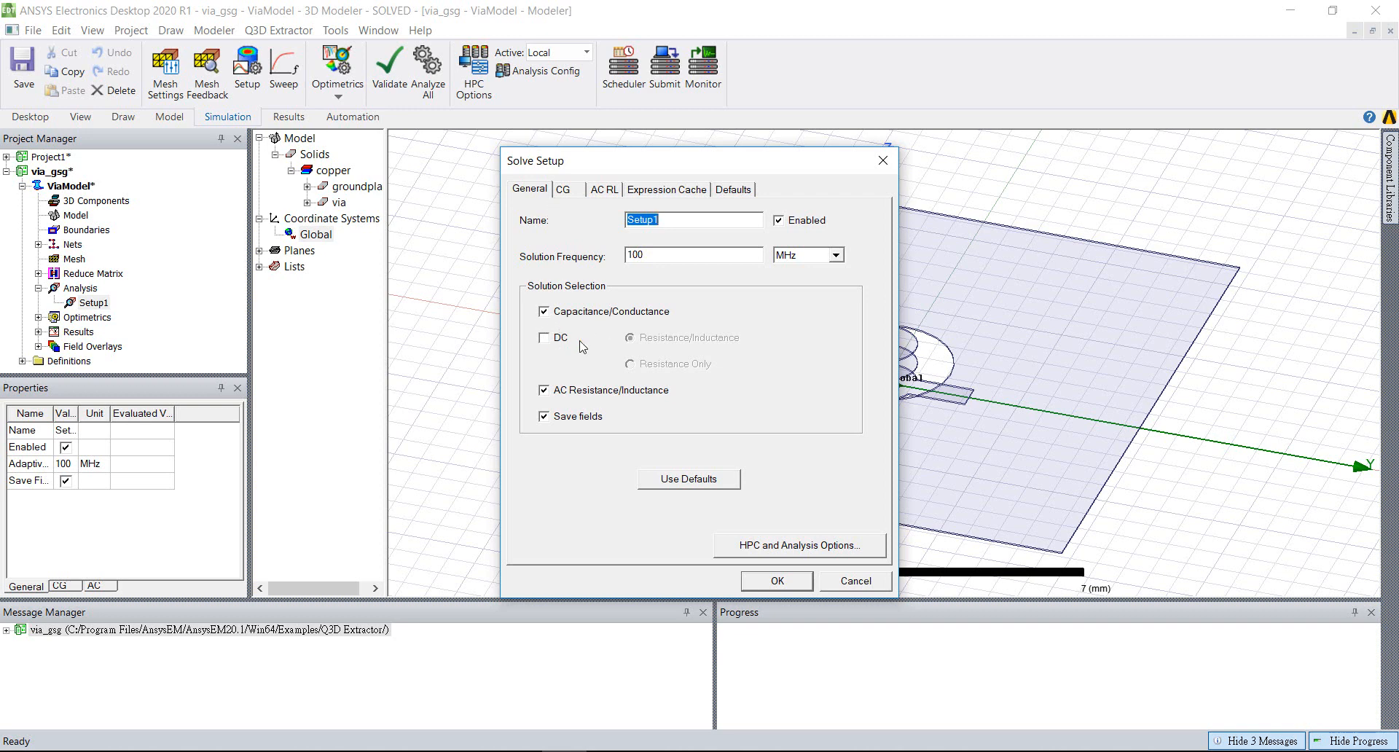
pyautogui.click(563, 190)
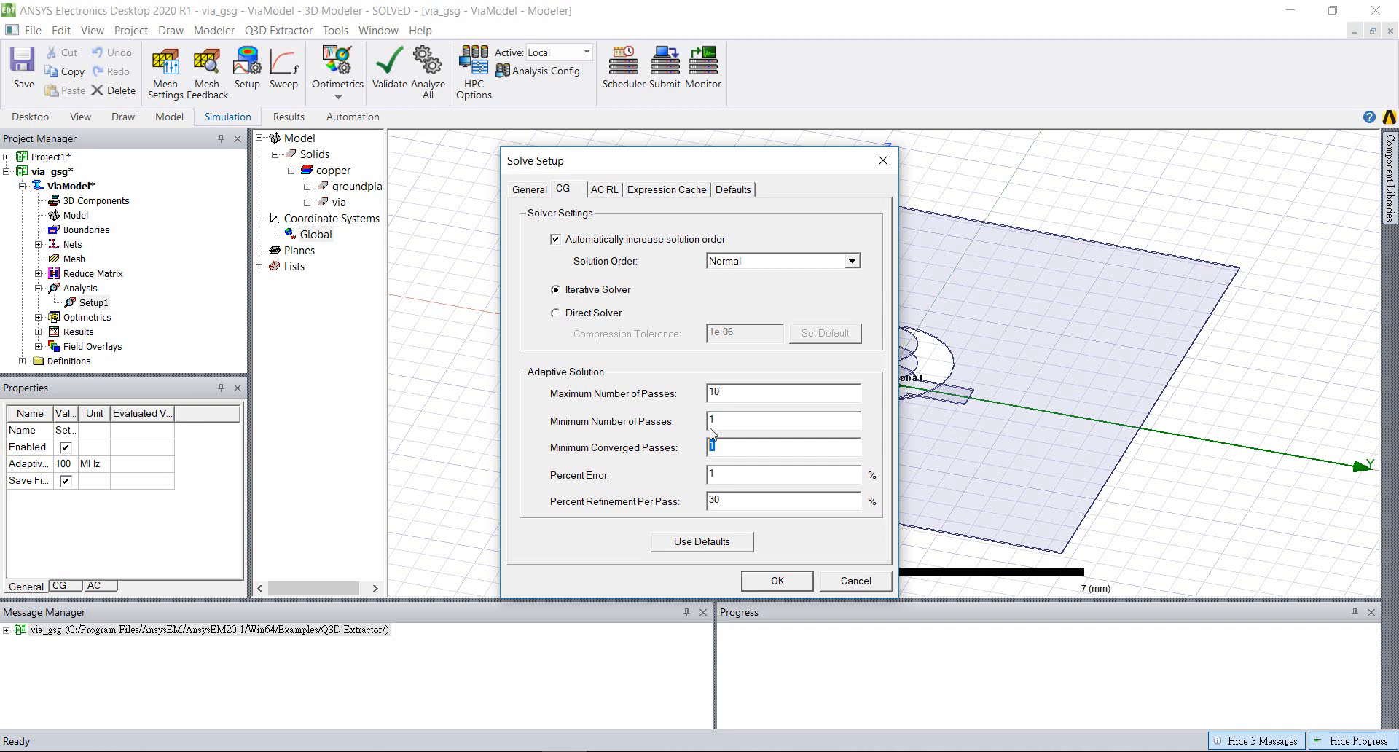
pyautogui.press('Tab')
pyautogui.click(538, 188)
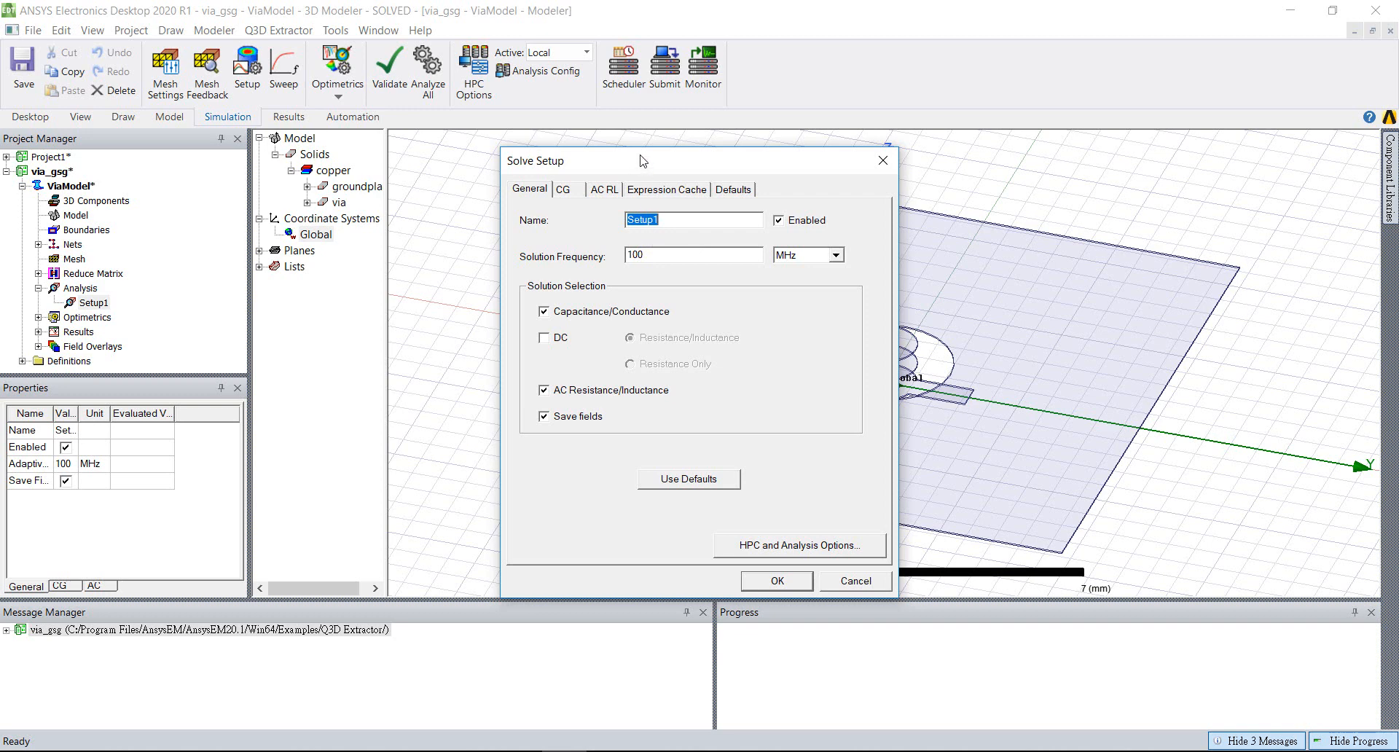
pyautogui.moveTo(641, 160); pyautogui.dragTo(387, 132)
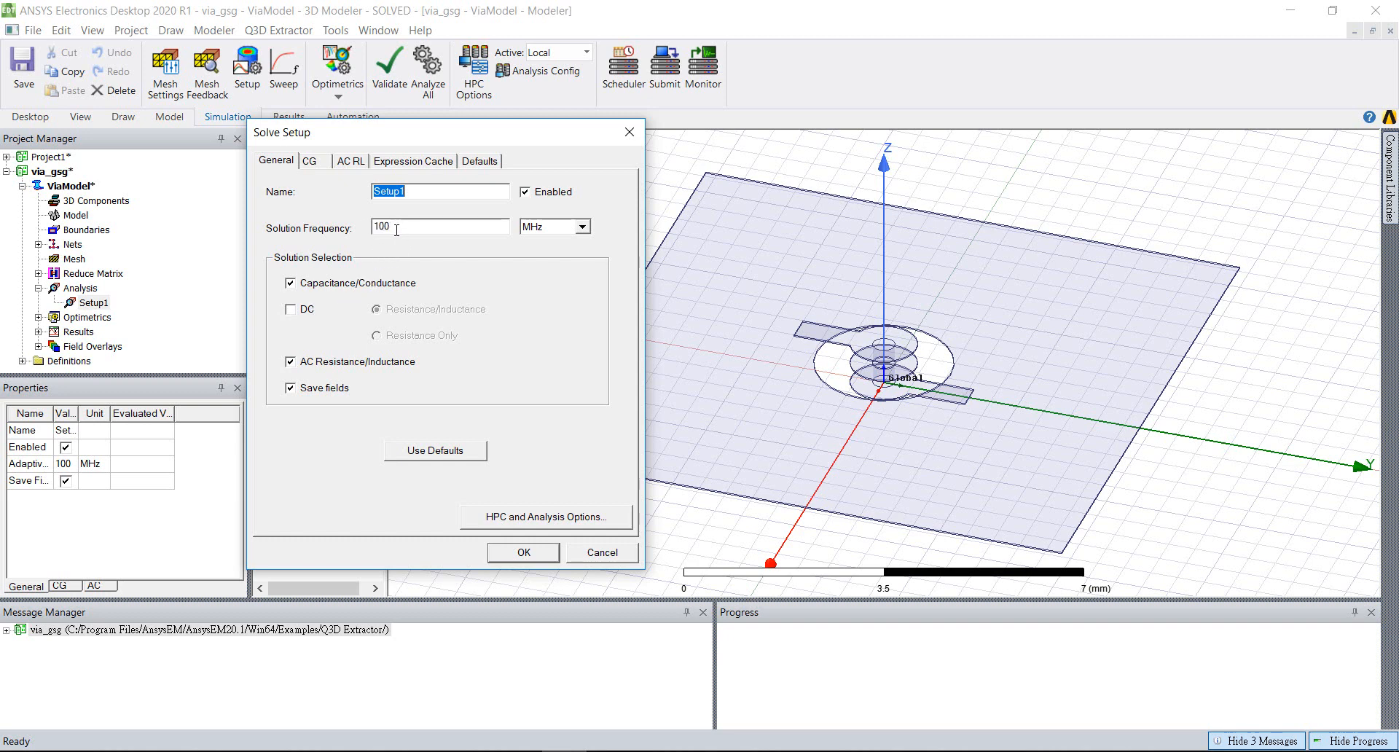
pyautogui.click(524, 552)
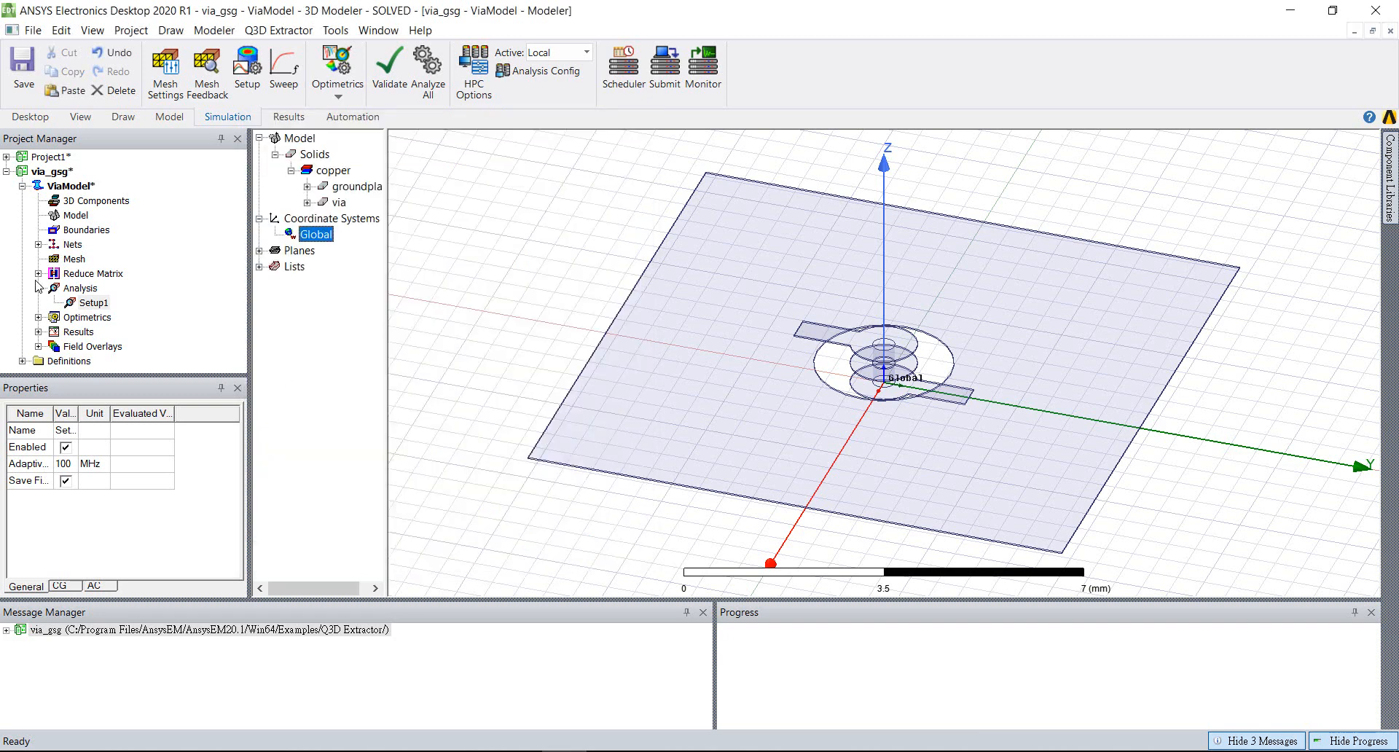
# Open the matrix data for Setup1 and compare the CG matrix without and with the conductance values
pyautogui.rightClick(88, 309)
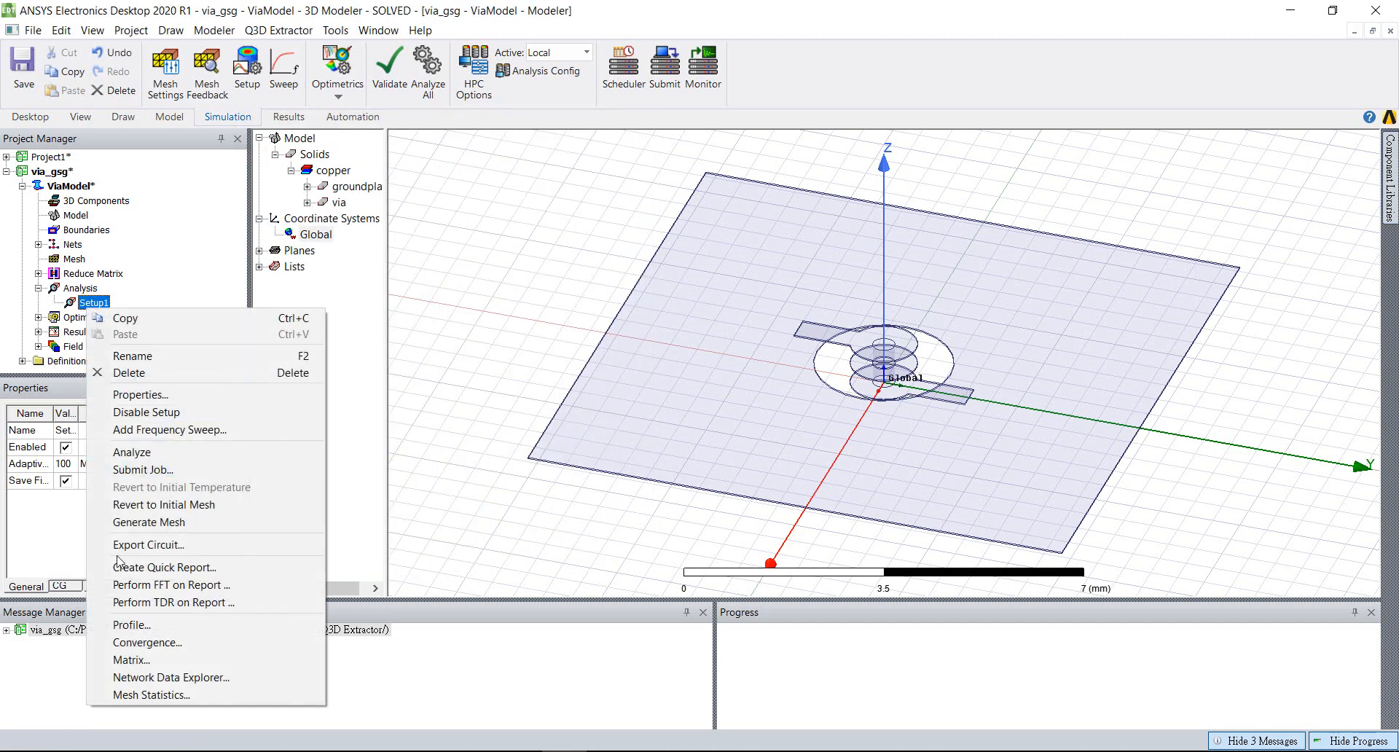
pyautogui.click(131, 660)
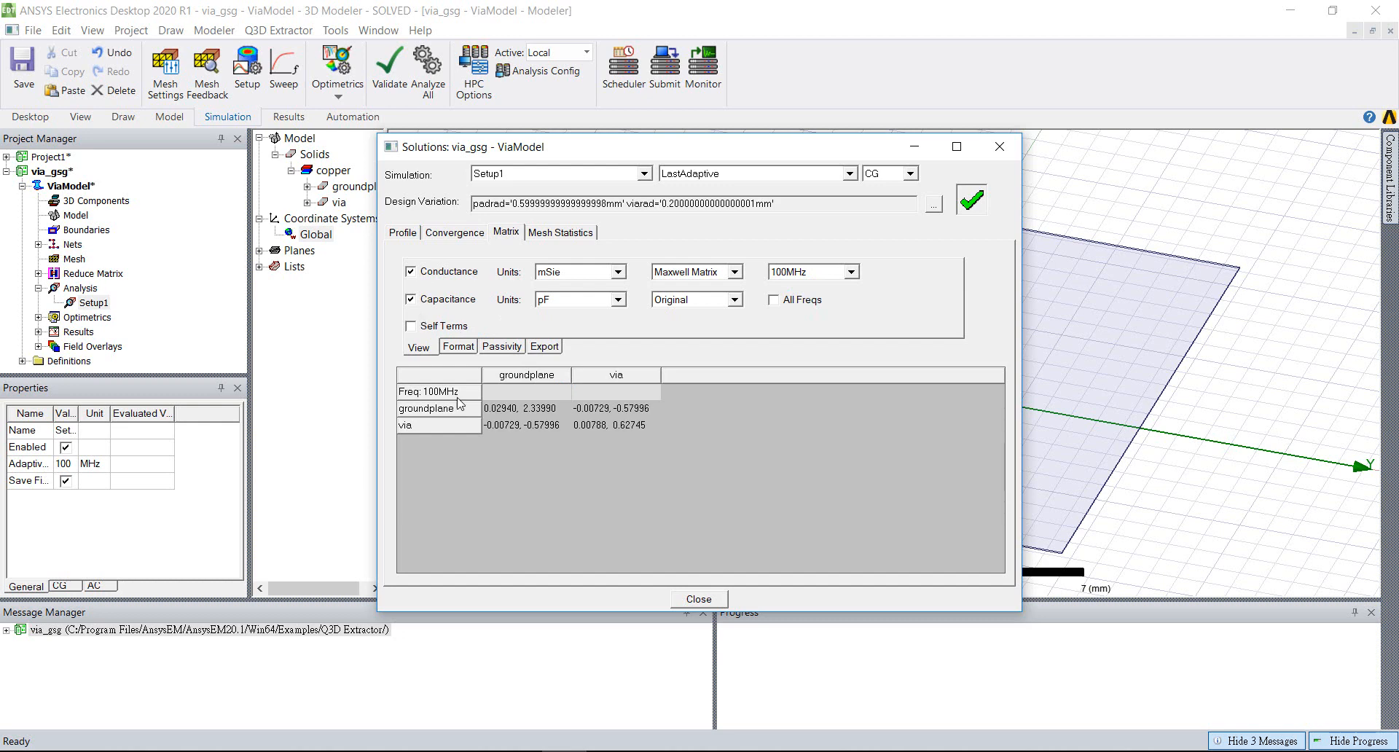
pyautogui.click(416, 277)
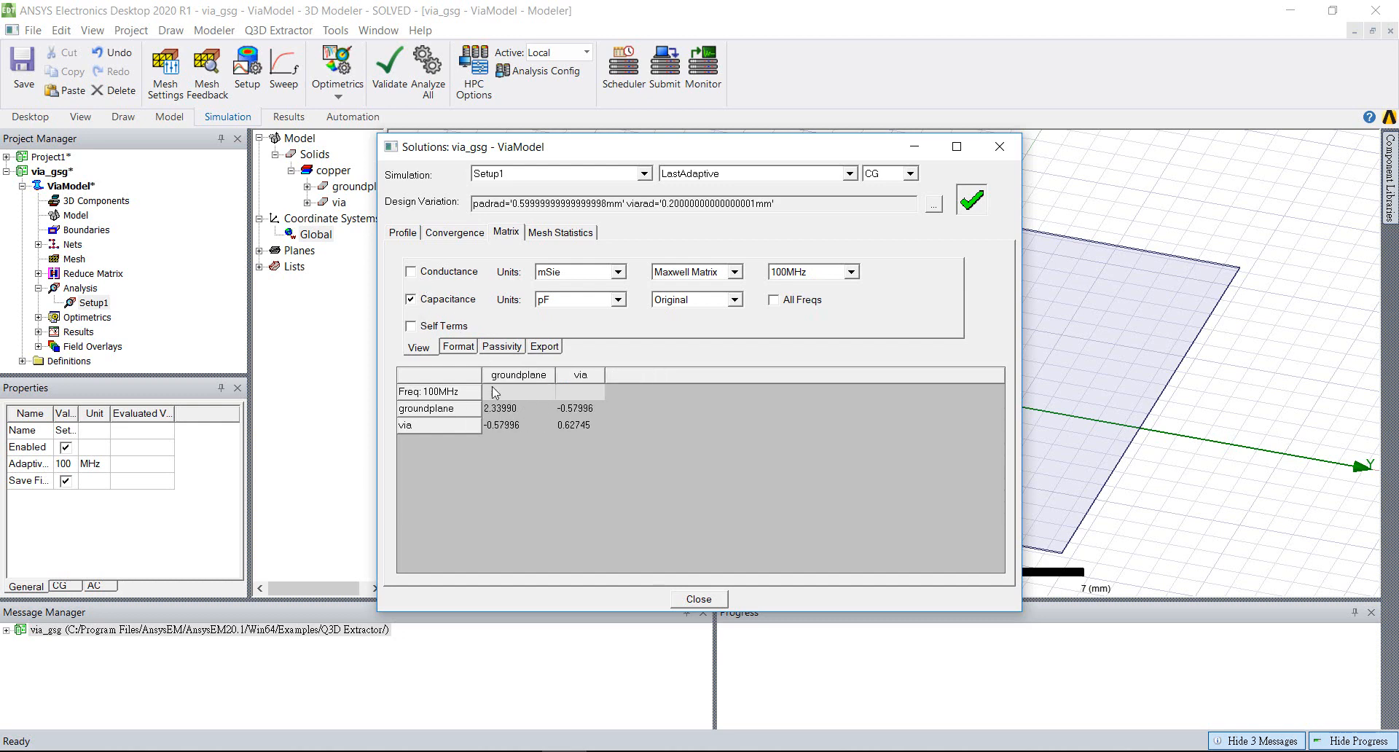
pyautogui.click(413, 274)
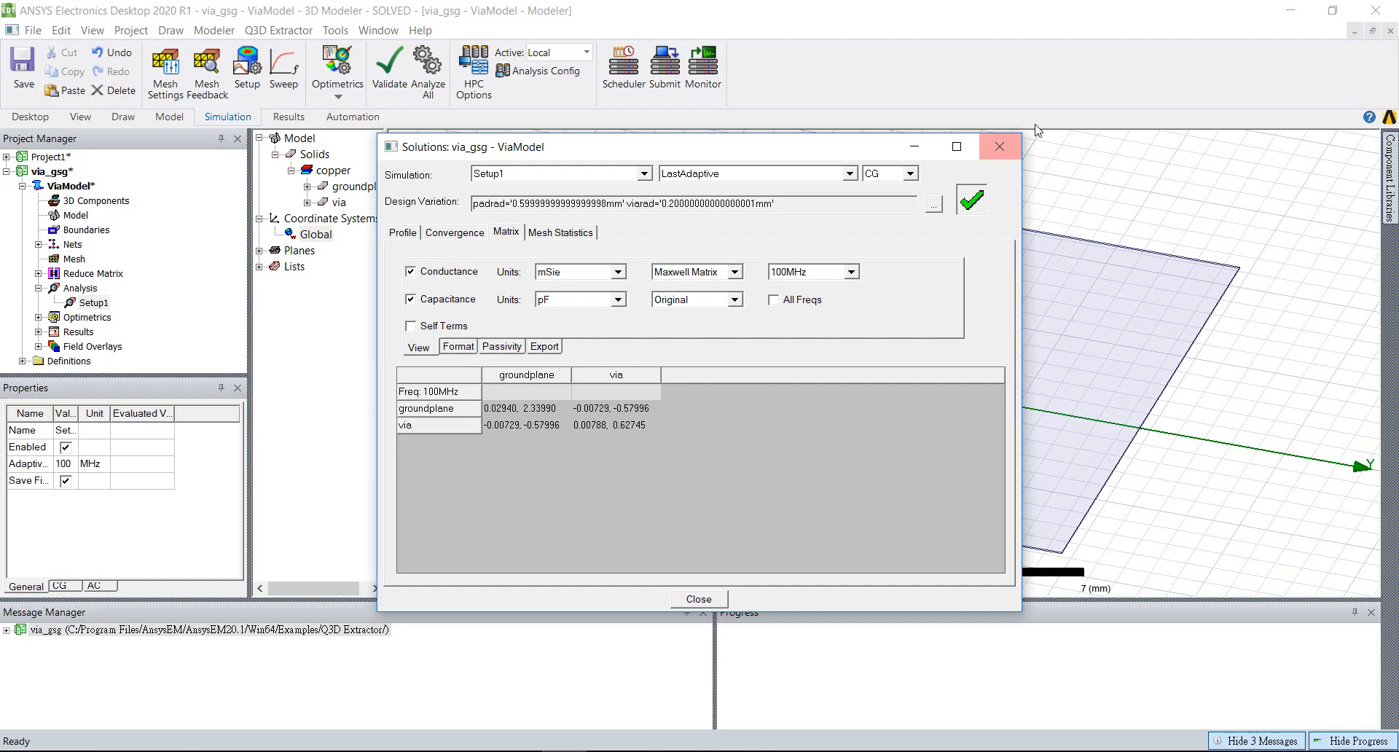
# Examine the AC RL matrix with resistance hidden and shown, leave inductance out of the display, and close the Solutions window
pyautogui.click(910, 173)
pyautogui.click(878, 201)
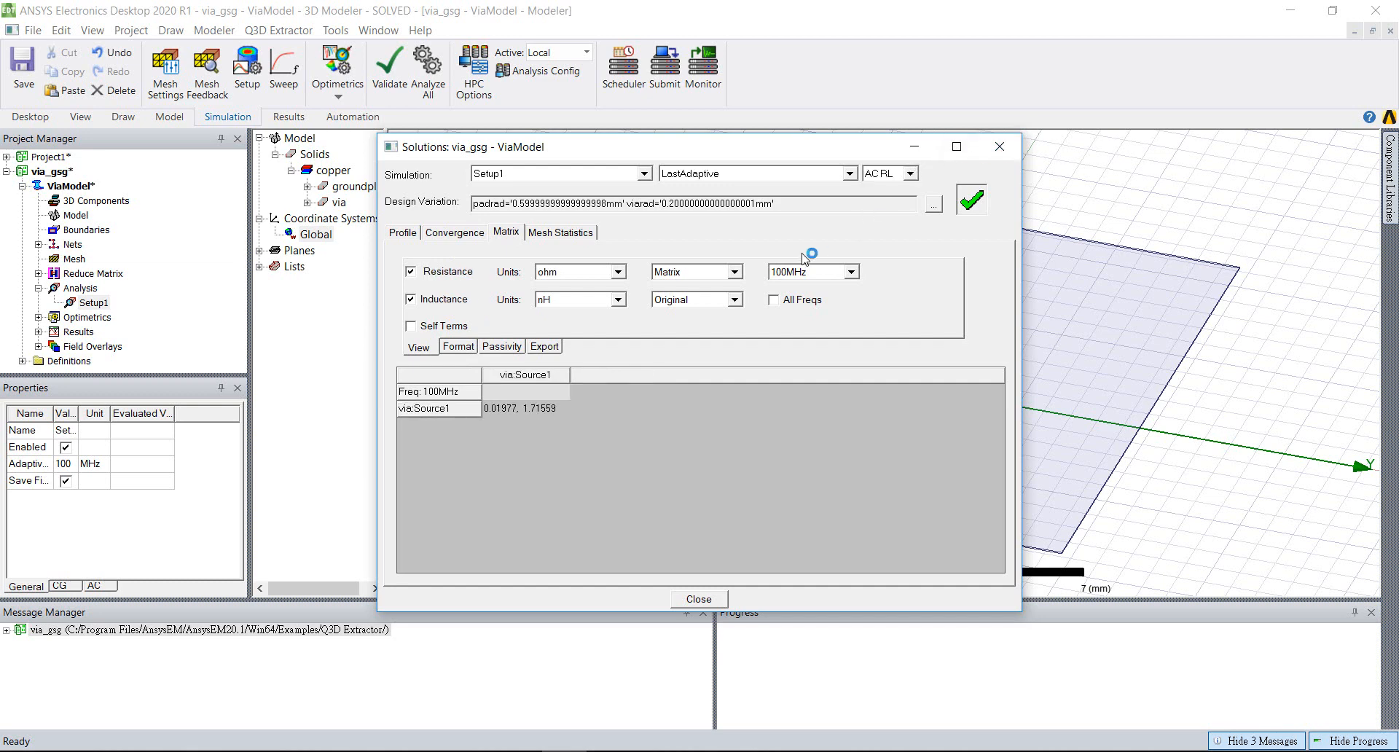
pyautogui.click(411, 272)
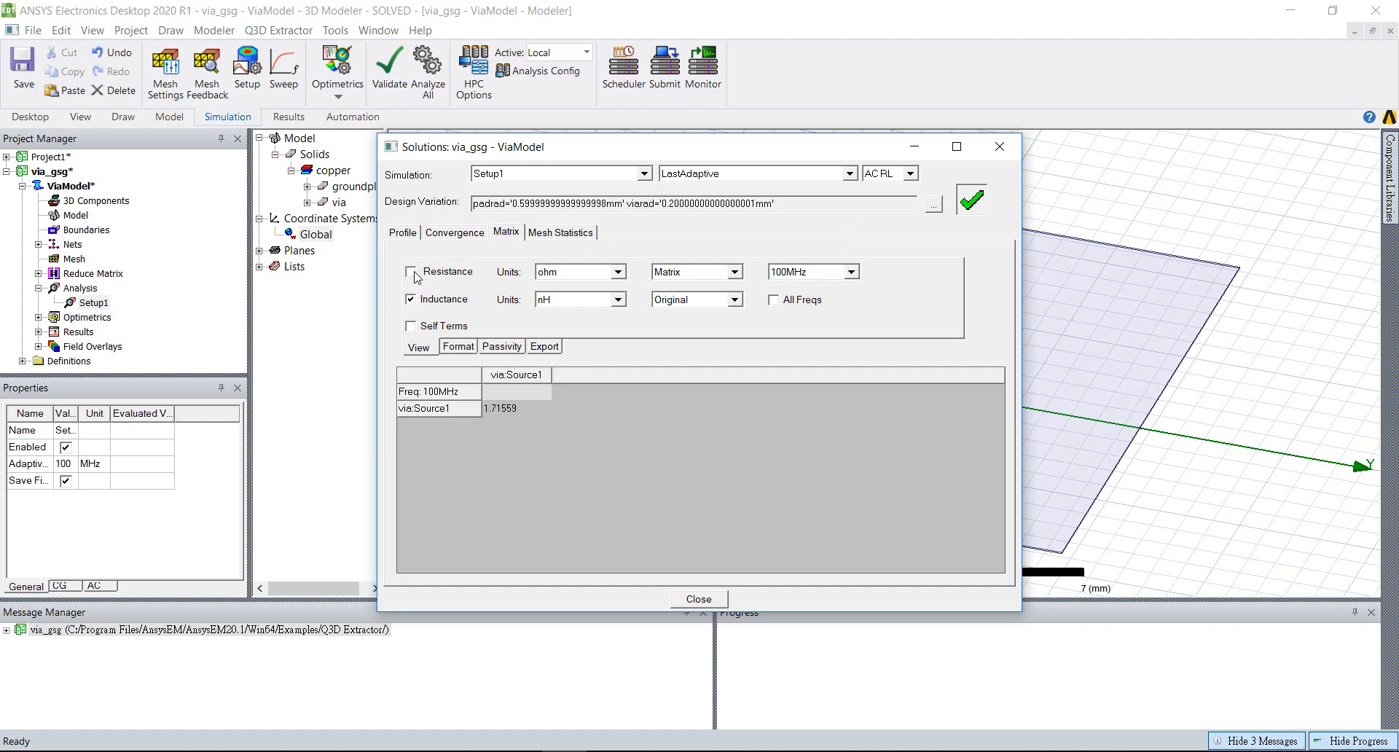
pyautogui.click(411, 272)
pyautogui.click(411, 299)
pyautogui.click(1000, 146)
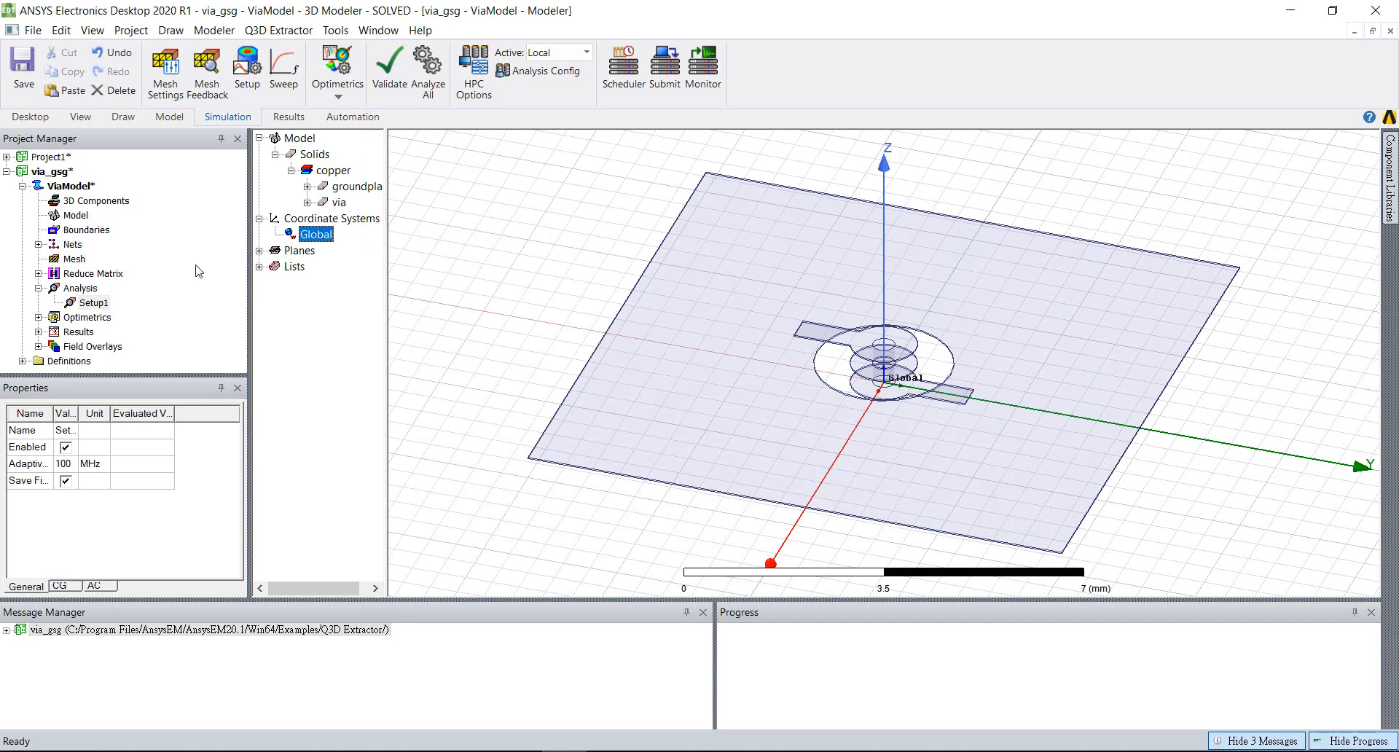
# Set the solution frequency of Setup1 to 1 GHz and include the DC Resistance/Inductance solution
pyautogui.doubleClick(97, 303)
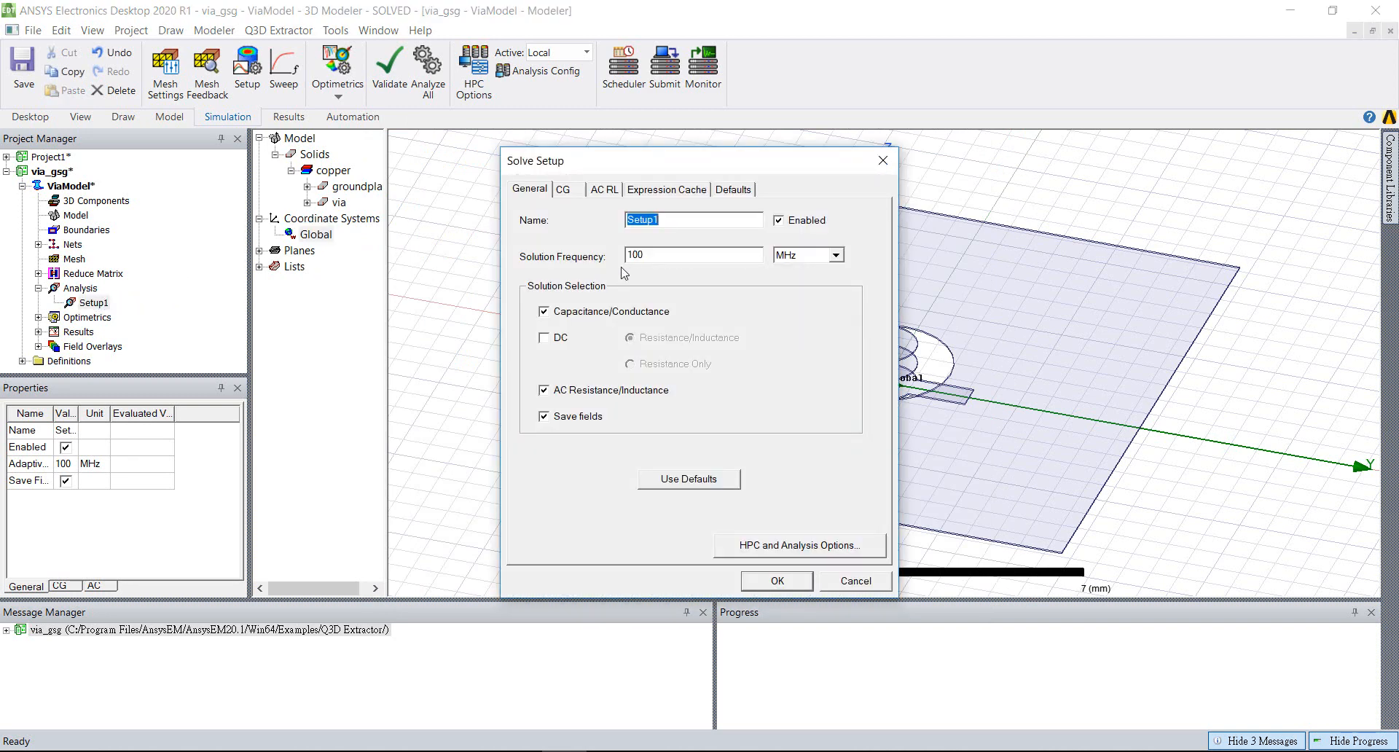
pyautogui.click(649, 256)
pyautogui.click(837, 255)
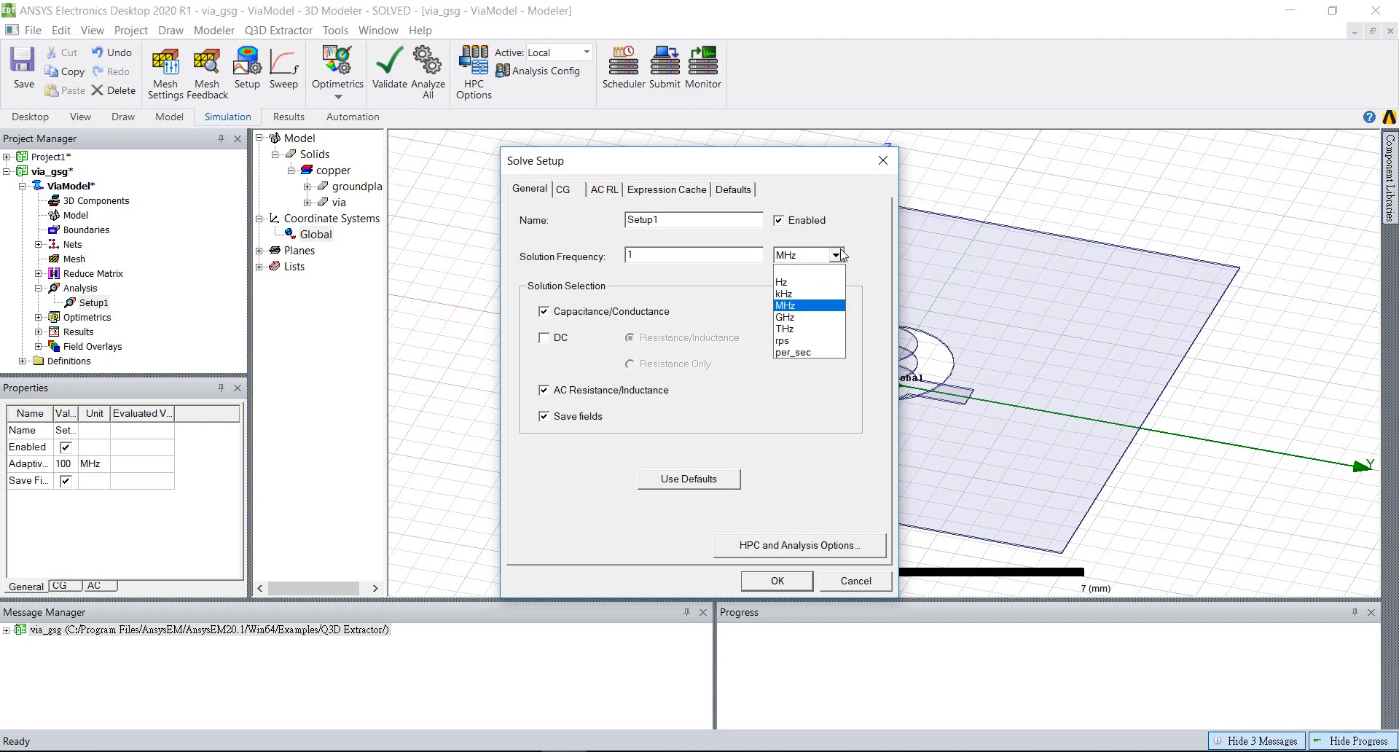
pyautogui.click(818, 318)
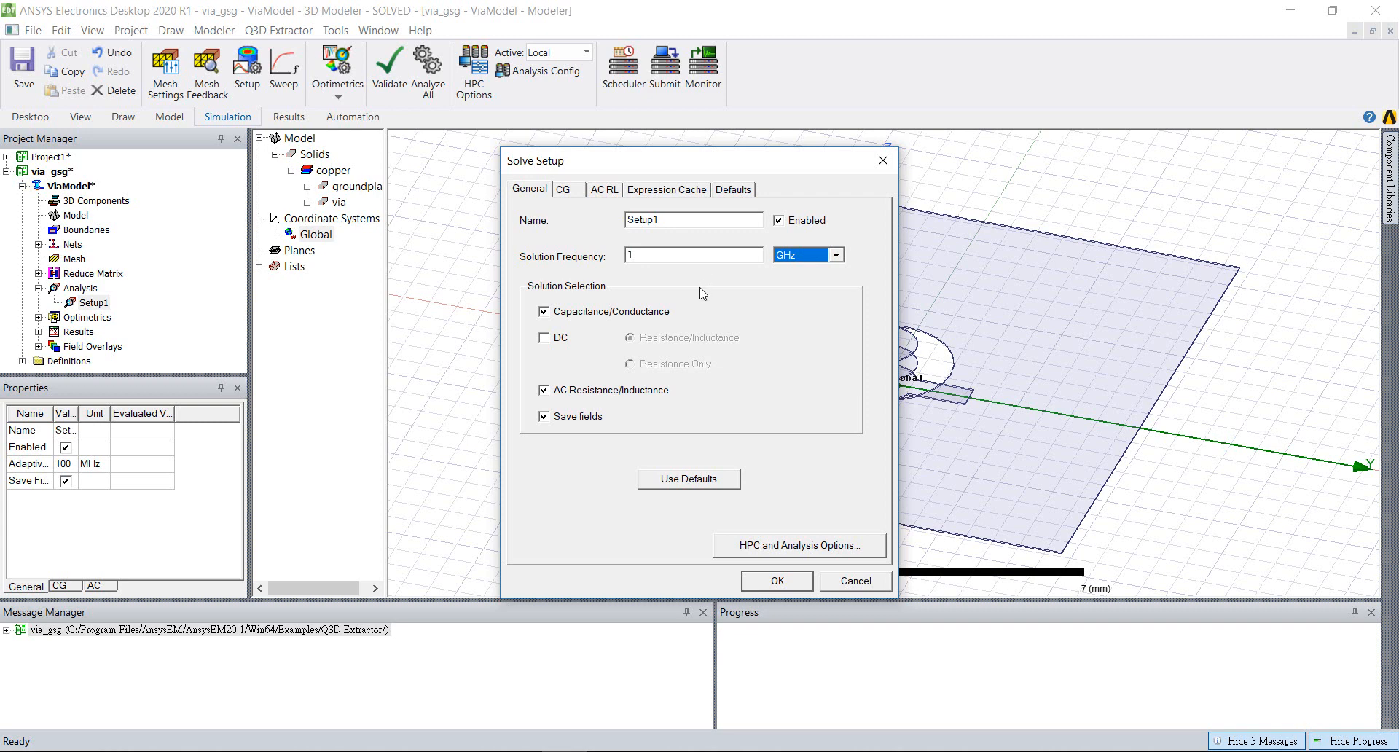
pyautogui.click(544, 338)
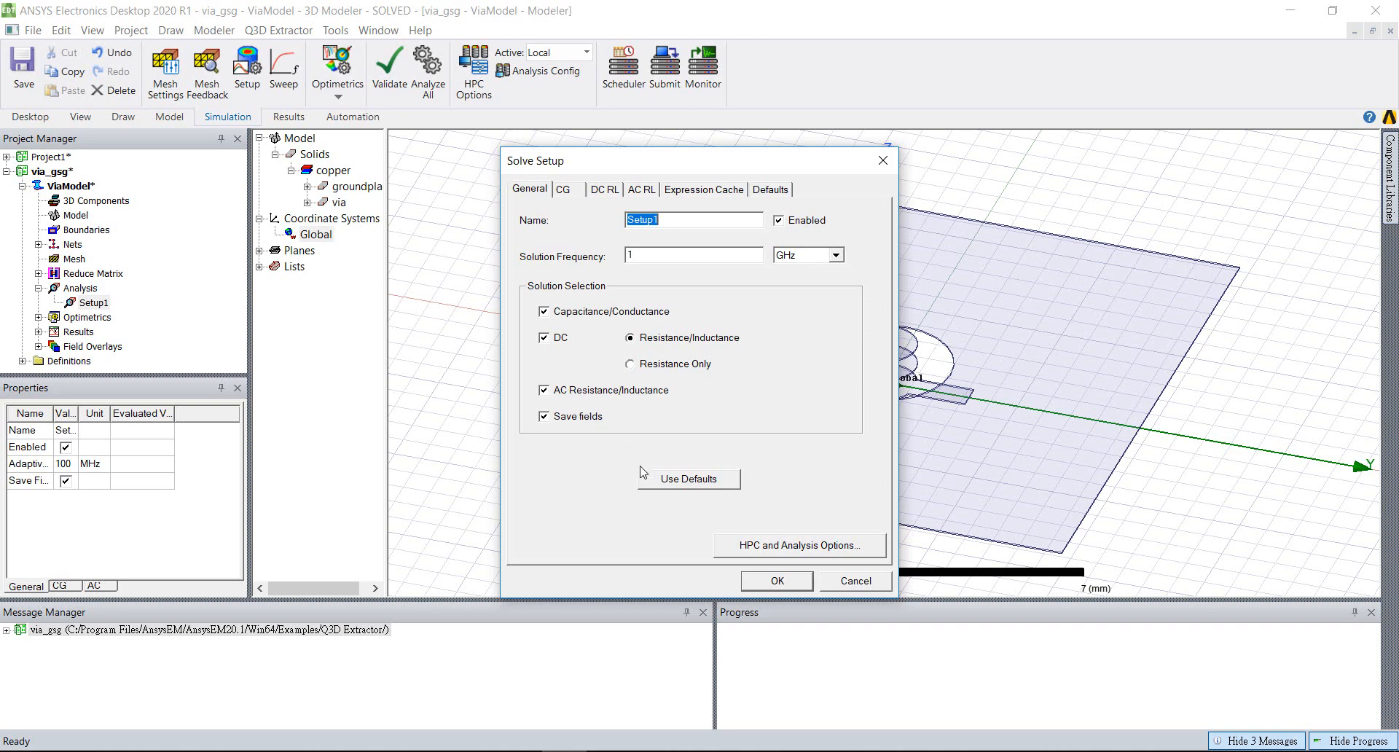
pyautogui.click(777, 581)
# Add a discrete frequency sweep named Sweep1 to Setup1 with a Single Point distribution at 1 MHz
pyautogui.rightClick(84, 303)
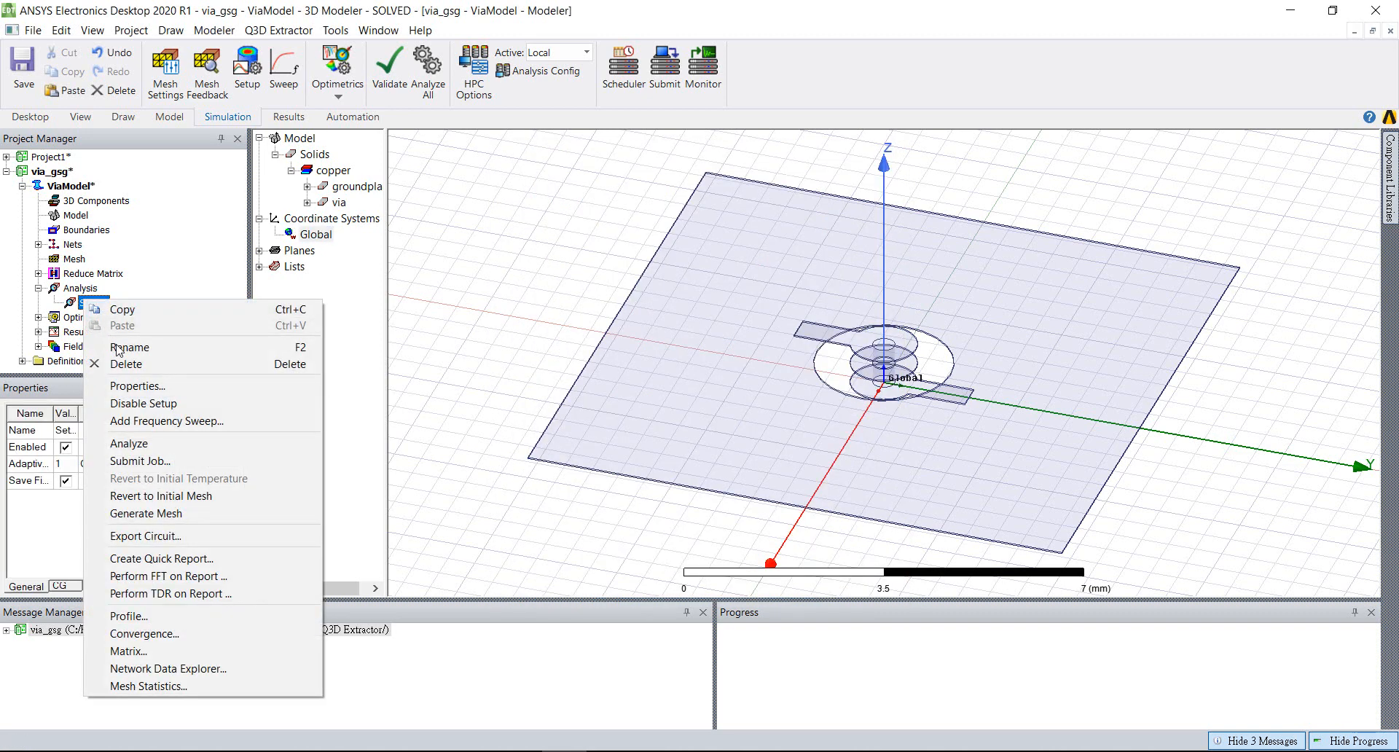
pyautogui.click(166, 423)
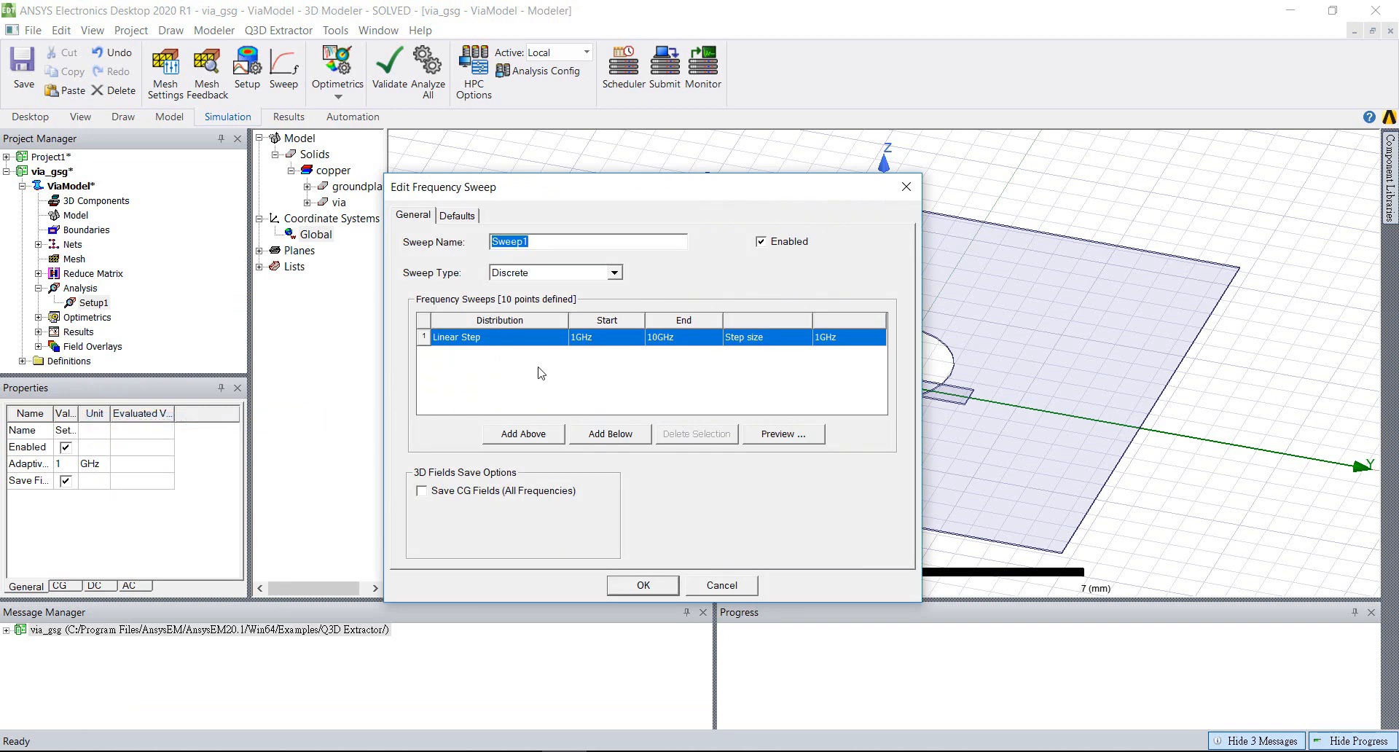
pyautogui.click(577, 338)
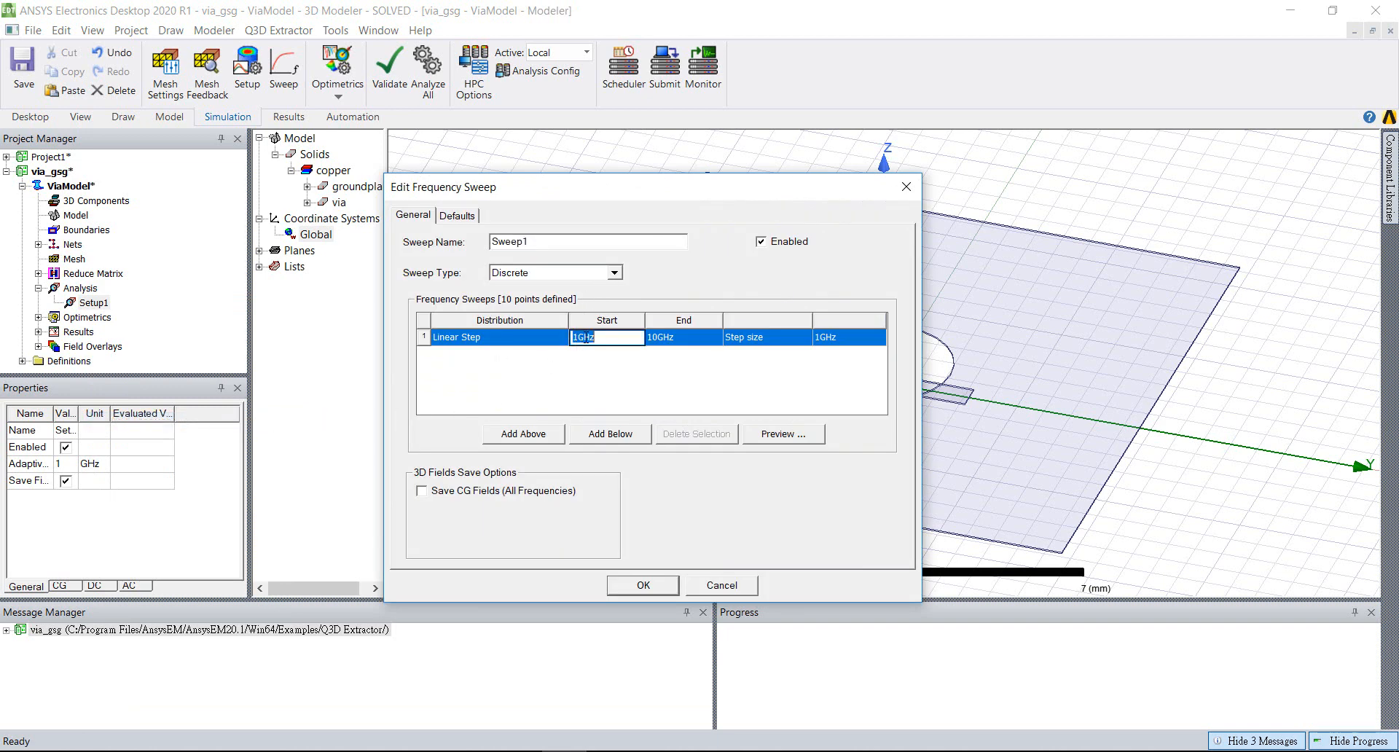
pyautogui.click(583, 338)
pyautogui.write('M')
pyautogui.click(494, 338)
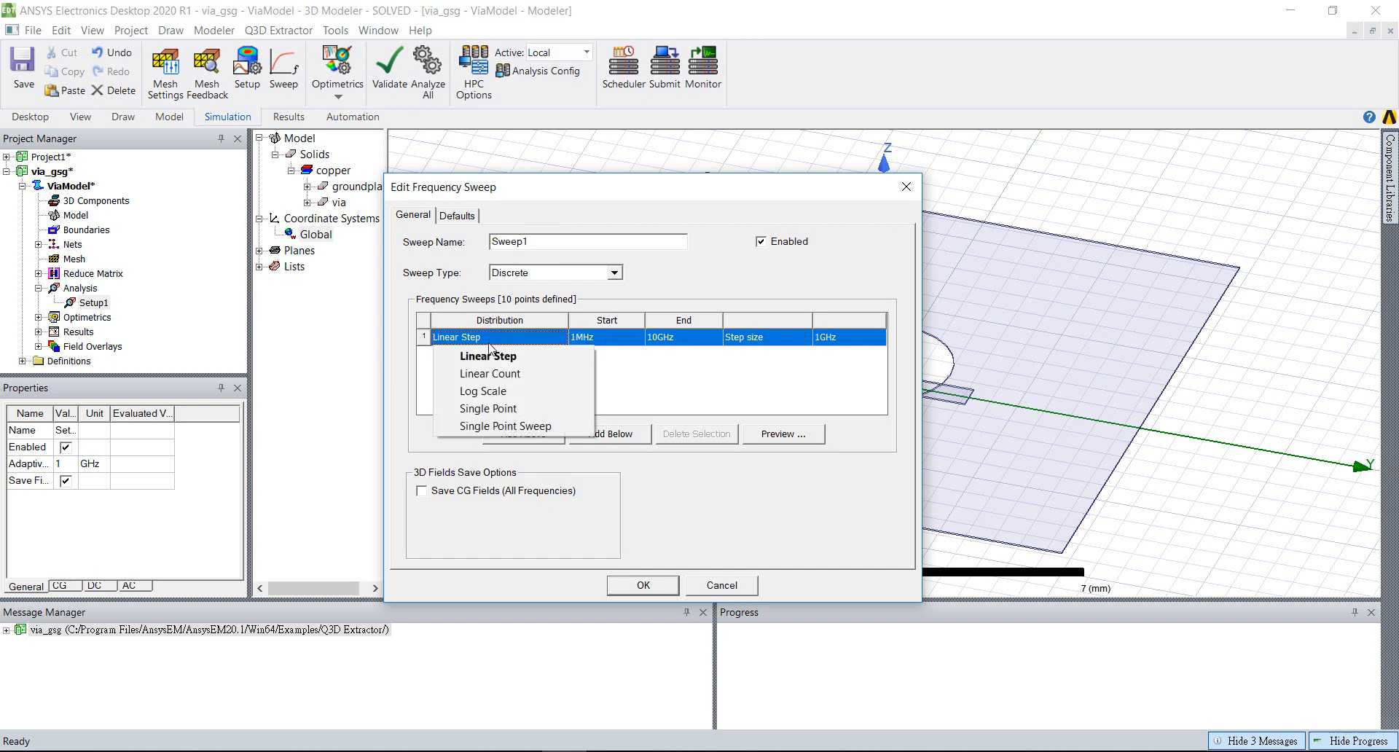
pyautogui.click(490, 409)
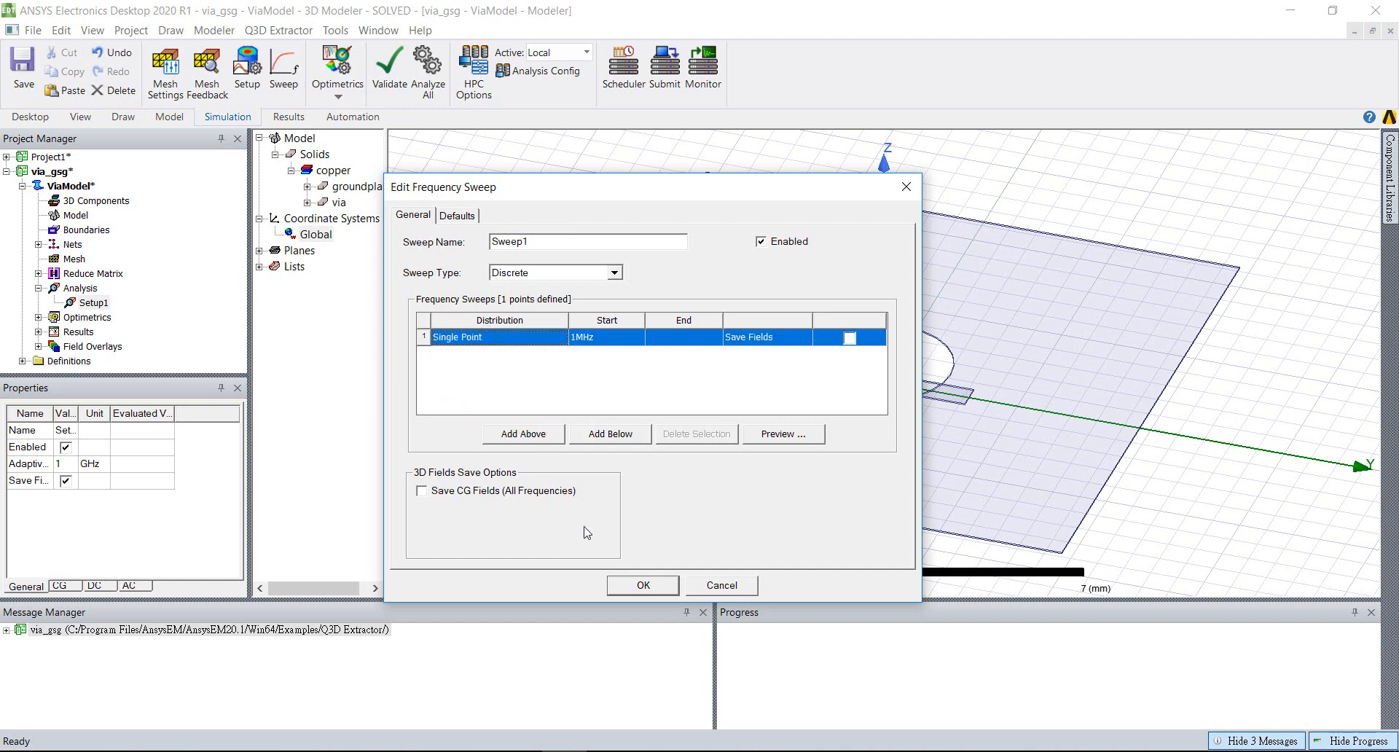
pyautogui.click(643, 586)
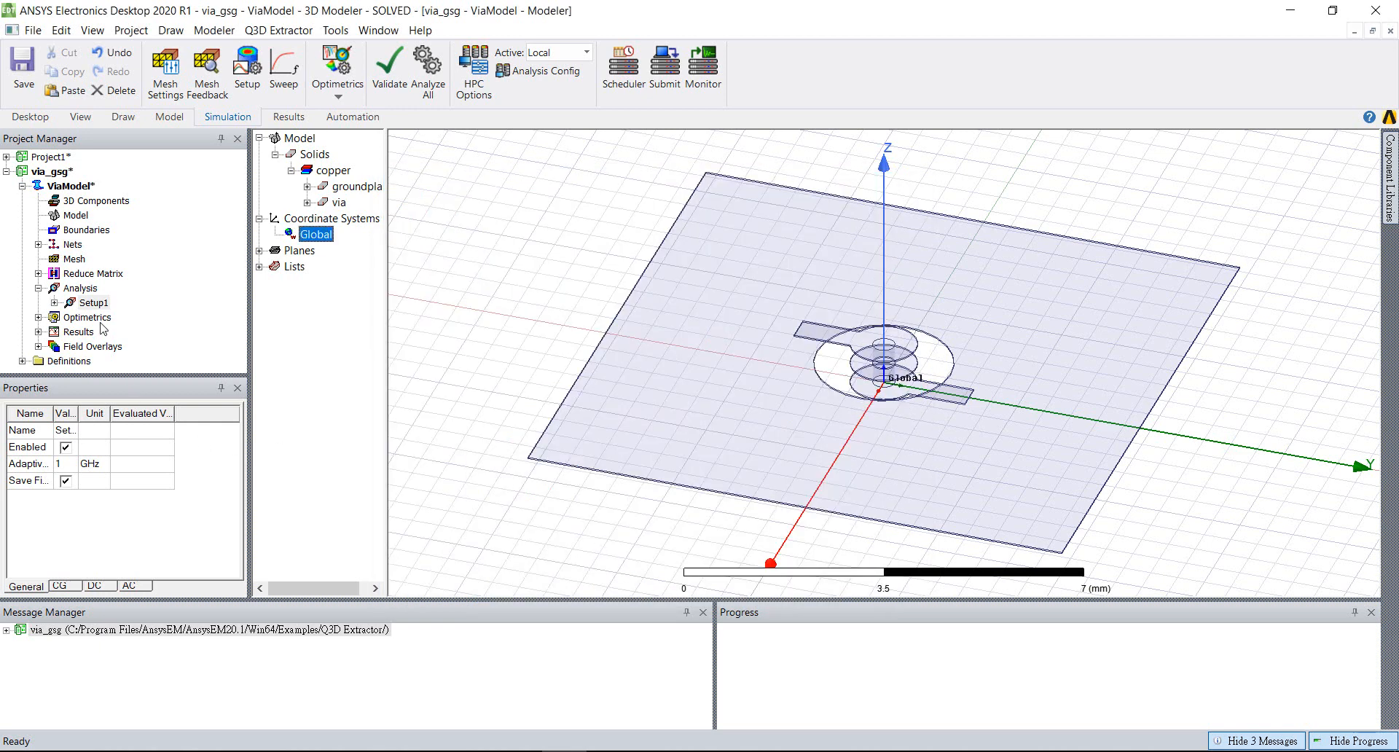
# Check the properties of Sweep1 under Setup1 and analyze Setup1
pyautogui.click(54, 303)
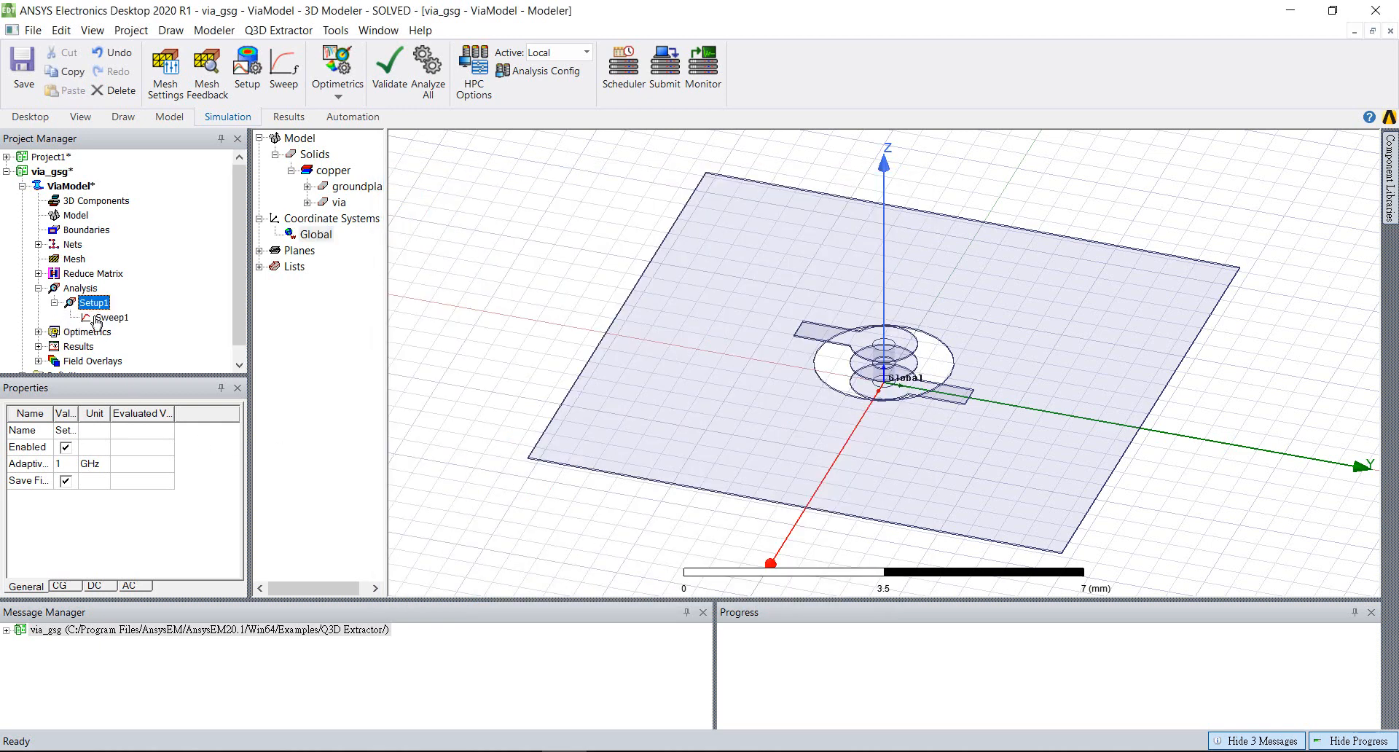
pyautogui.click(109, 319)
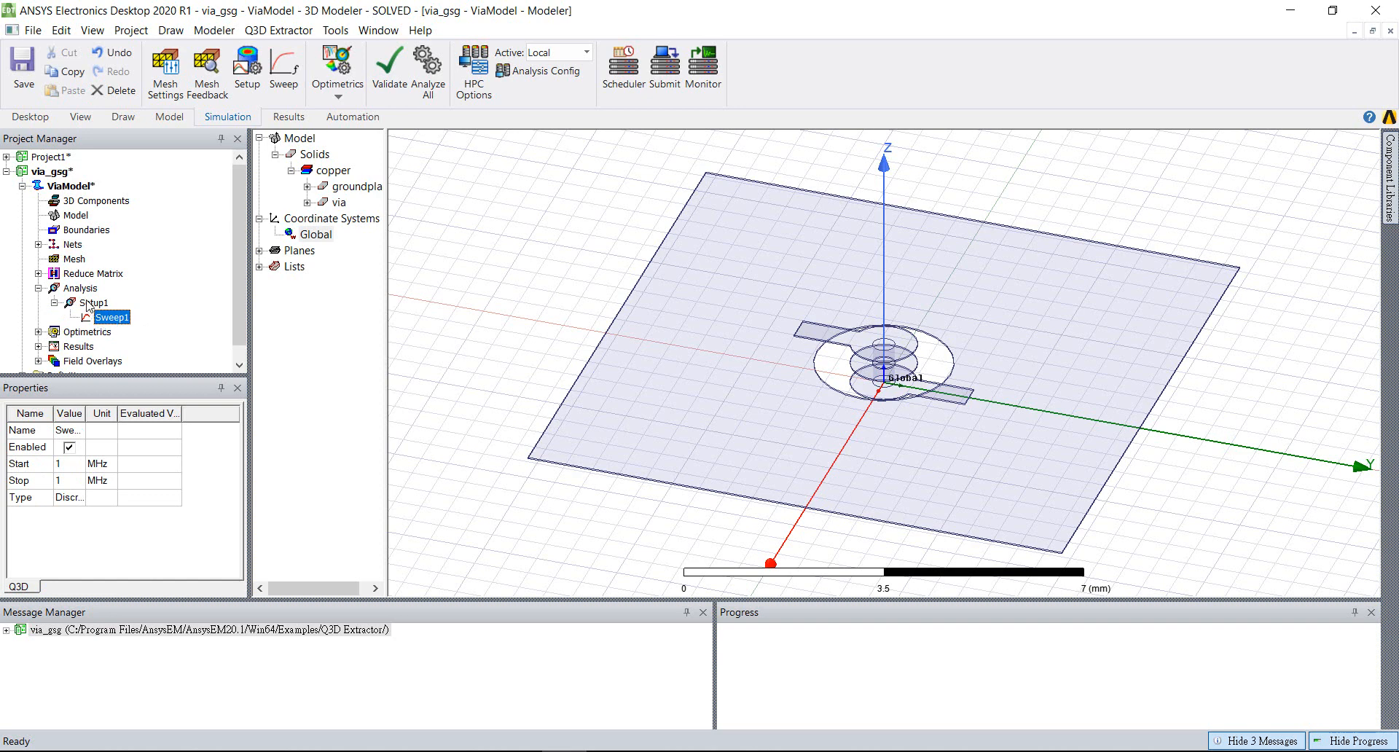
pyautogui.click(89, 303)
pyautogui.rightClick(89, 303)
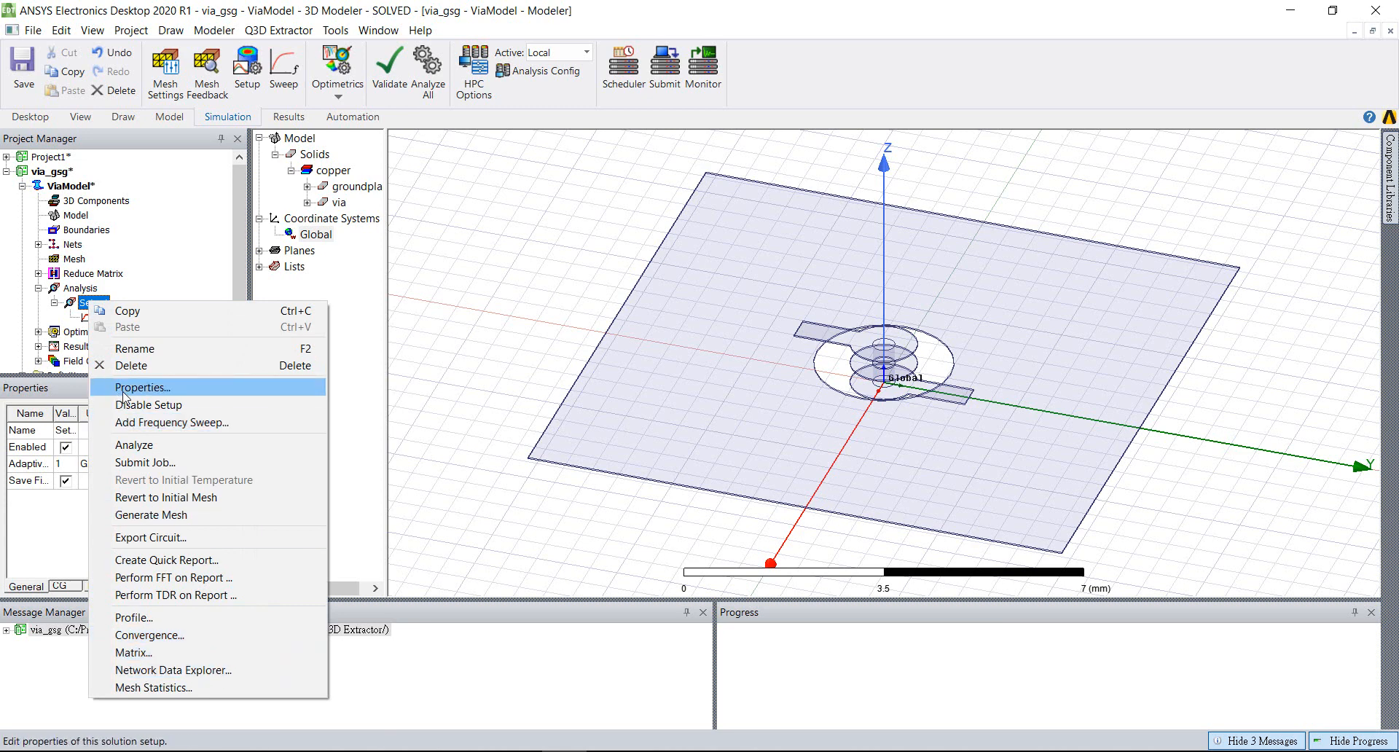
pyautogui.click(141, 446)
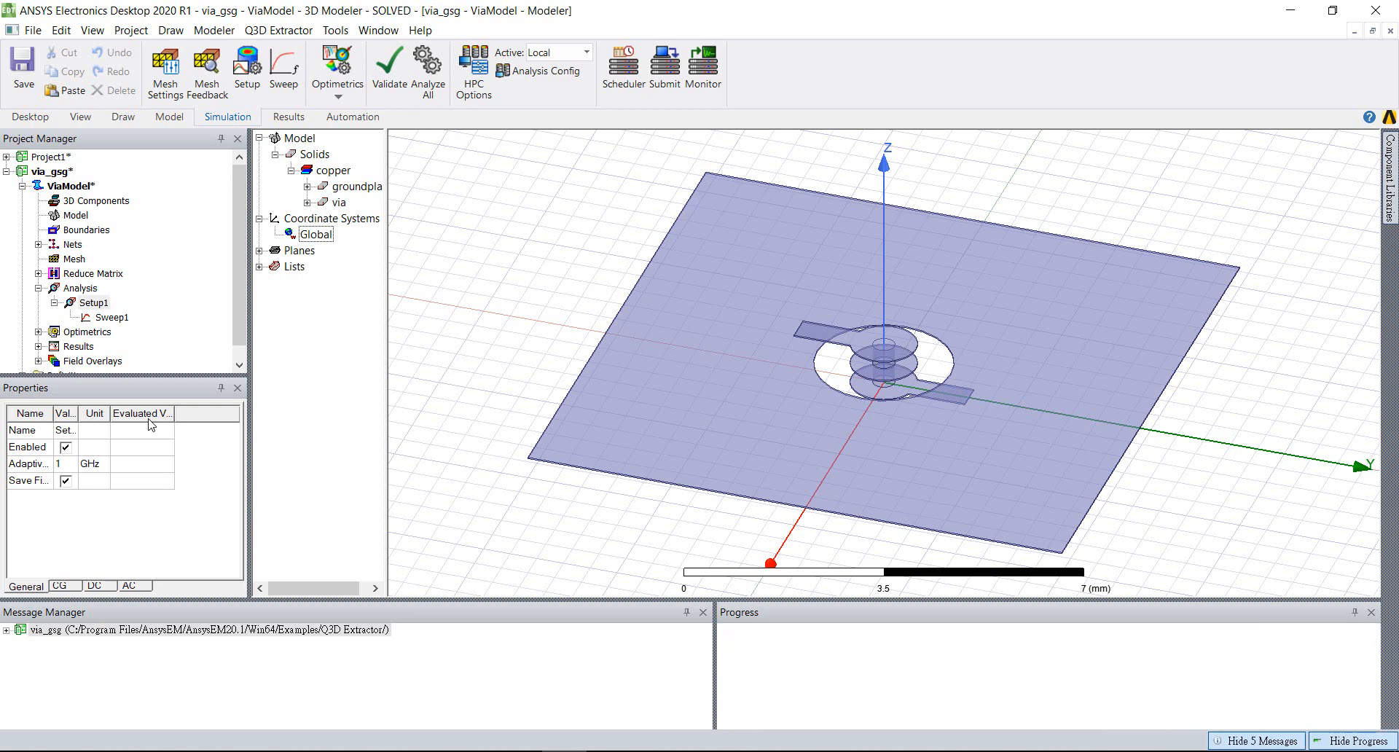
# Open the matrix data for Setup1 and display the AC RL matrix of the Sweep1 solution
pyautogui.rightClick(86, 303)
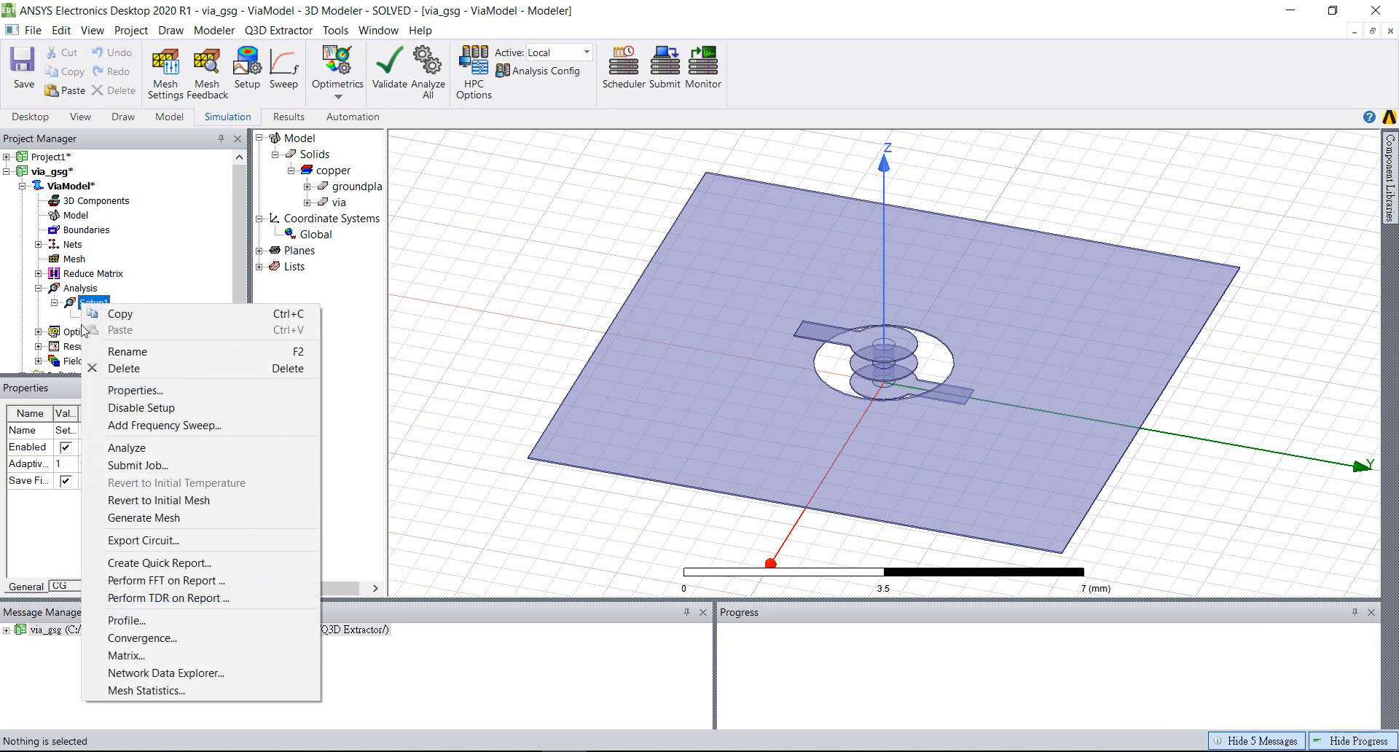
pyautogui.click(124, 655)
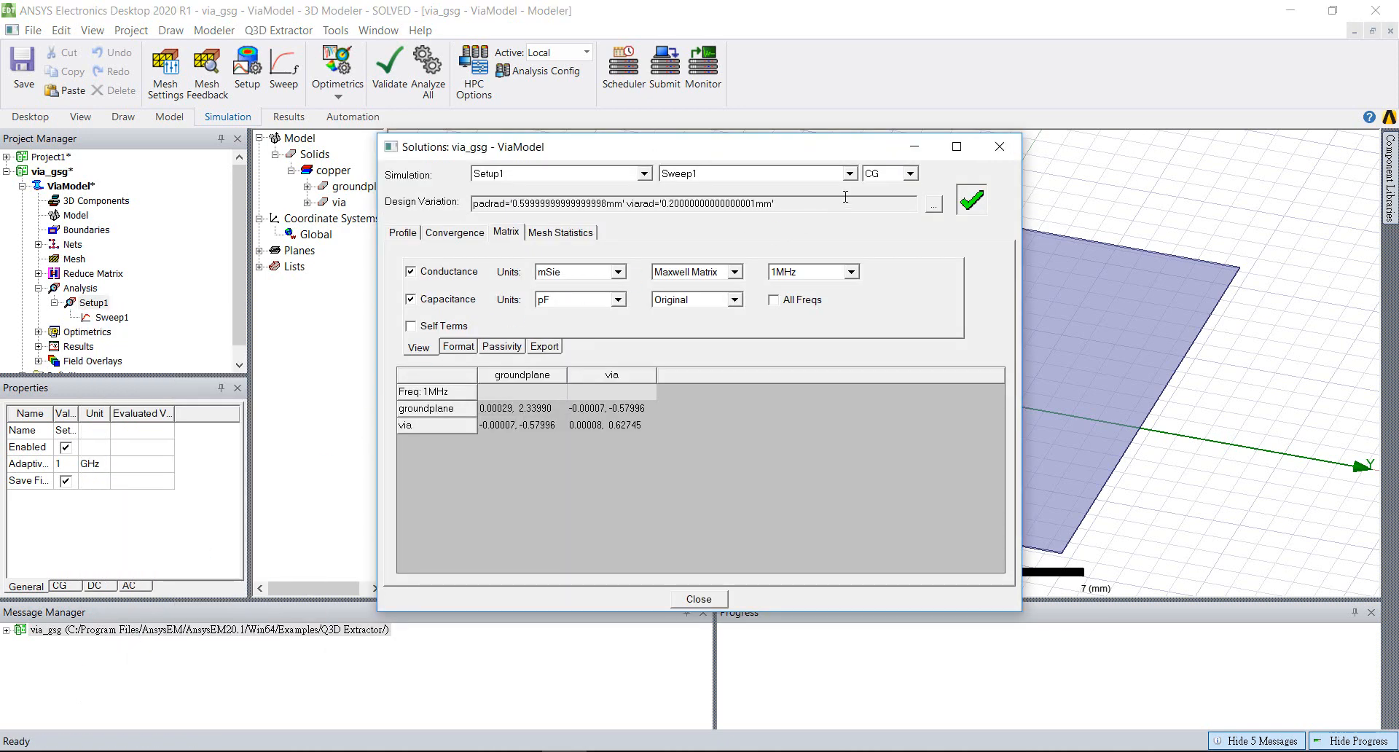
pyautogui.click(850, 175)
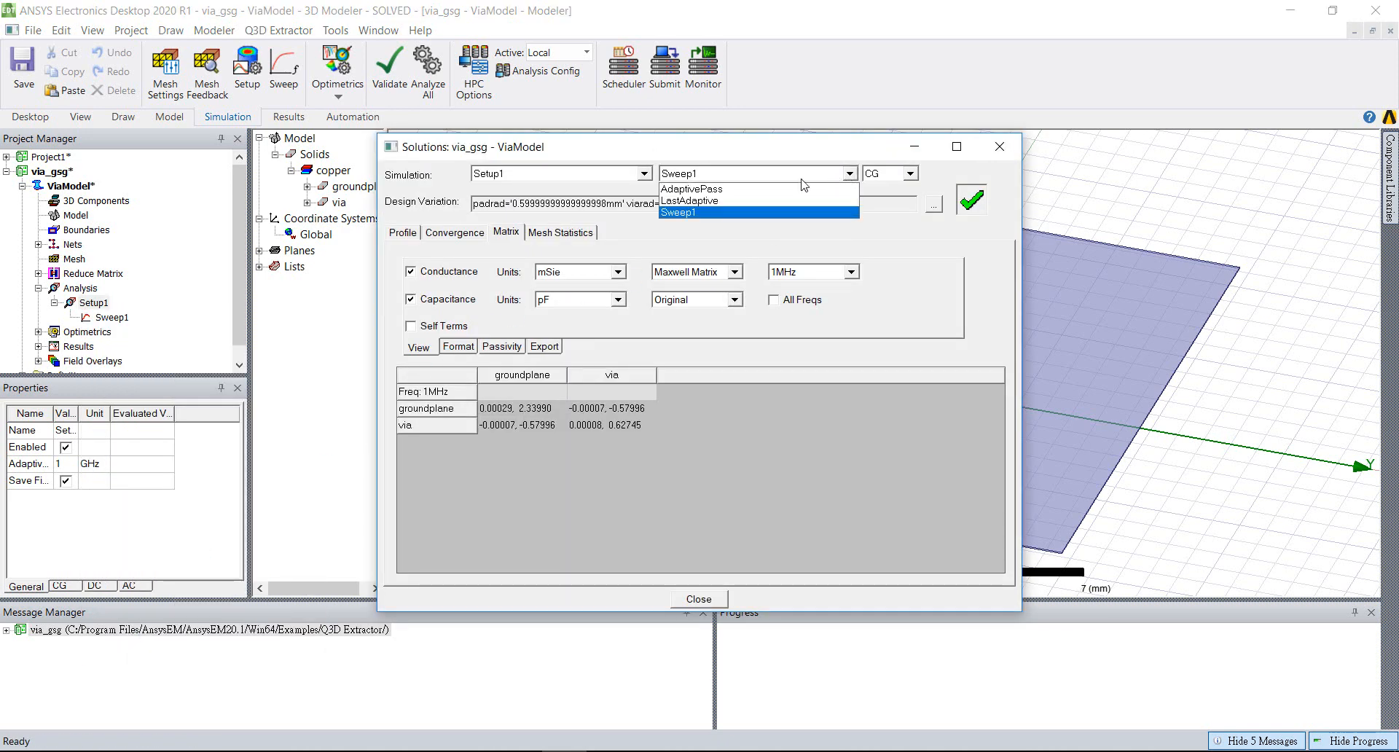
pyautogui.click(703, 212)
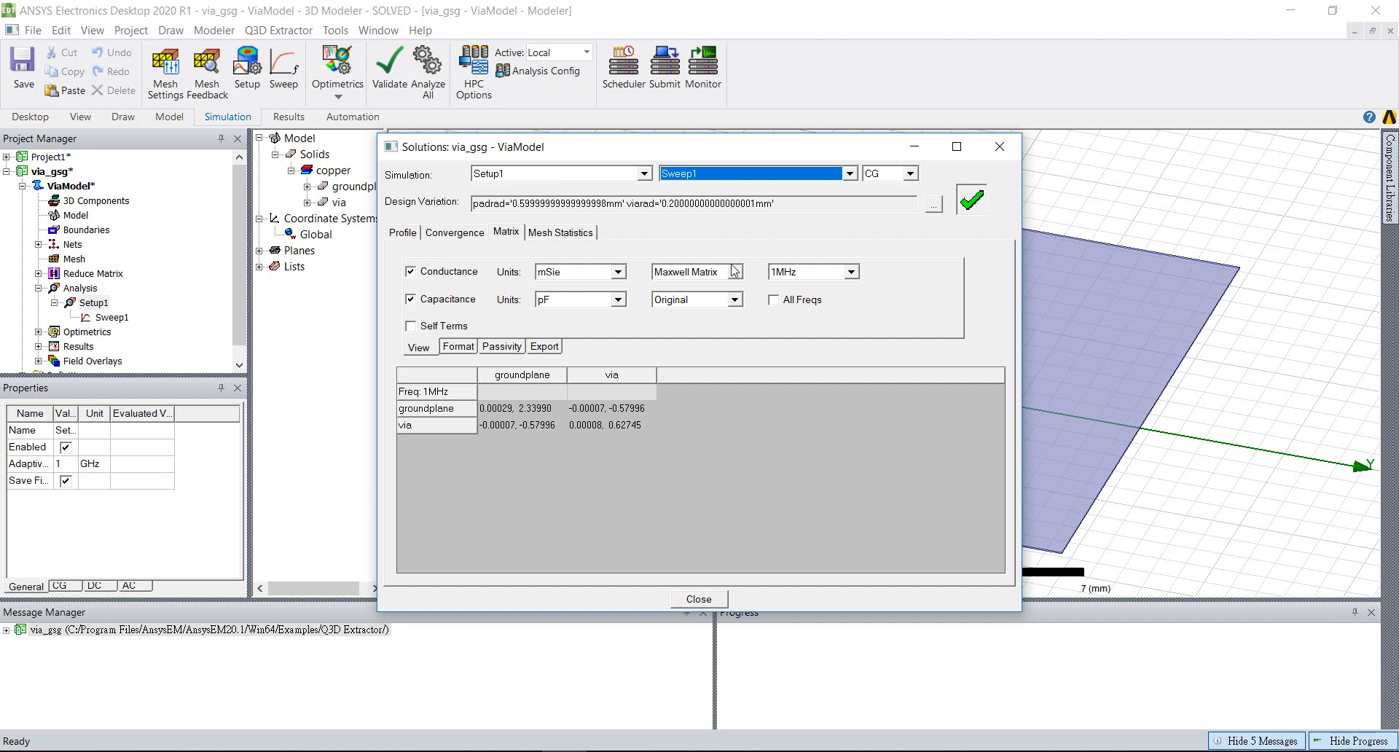
pyautogui.click(910, 174)
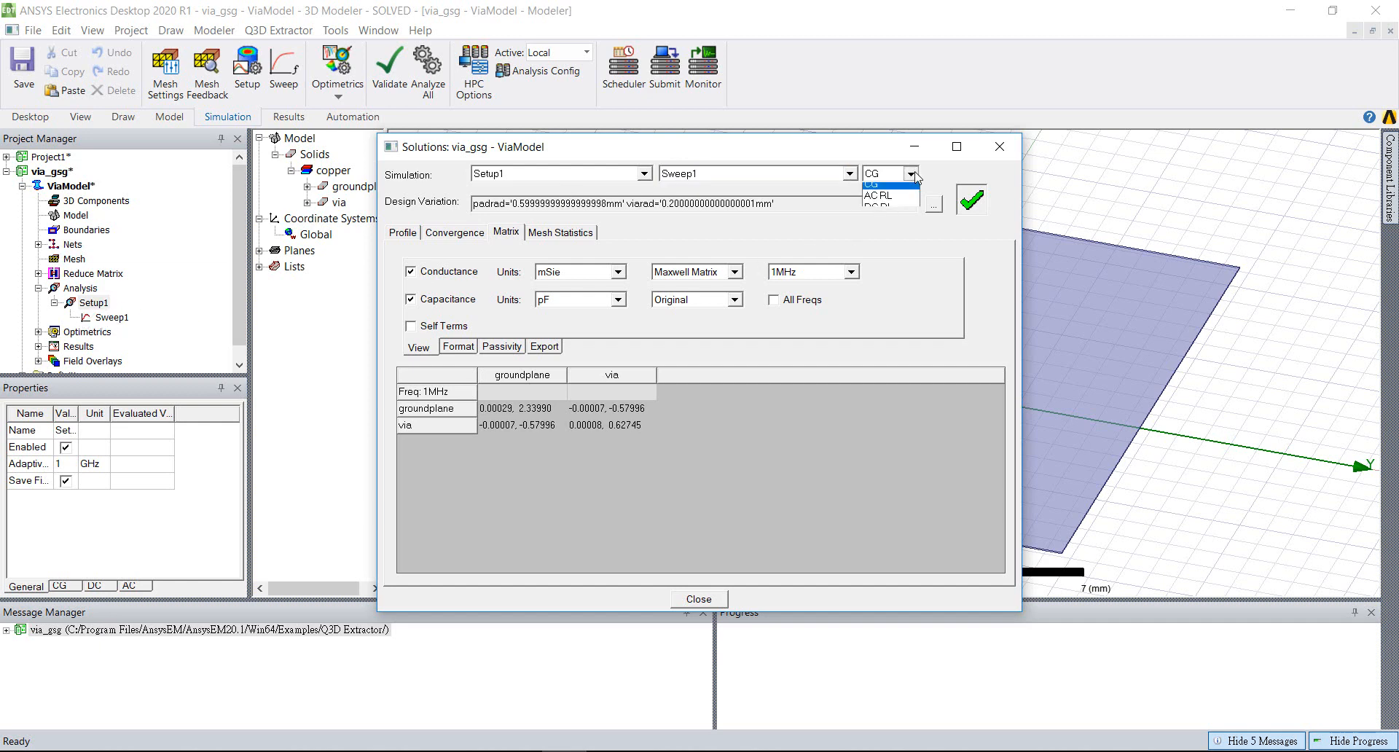
pyautogui.click(882, 200)
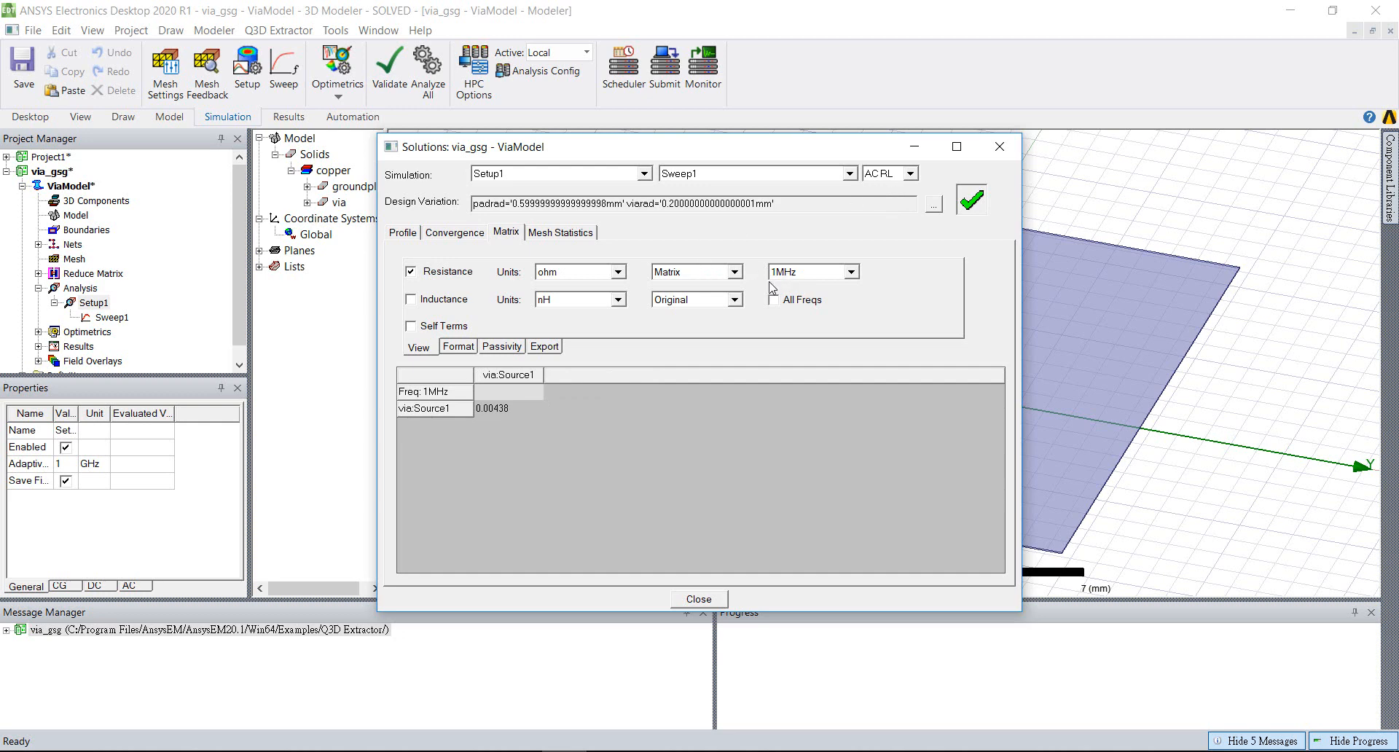